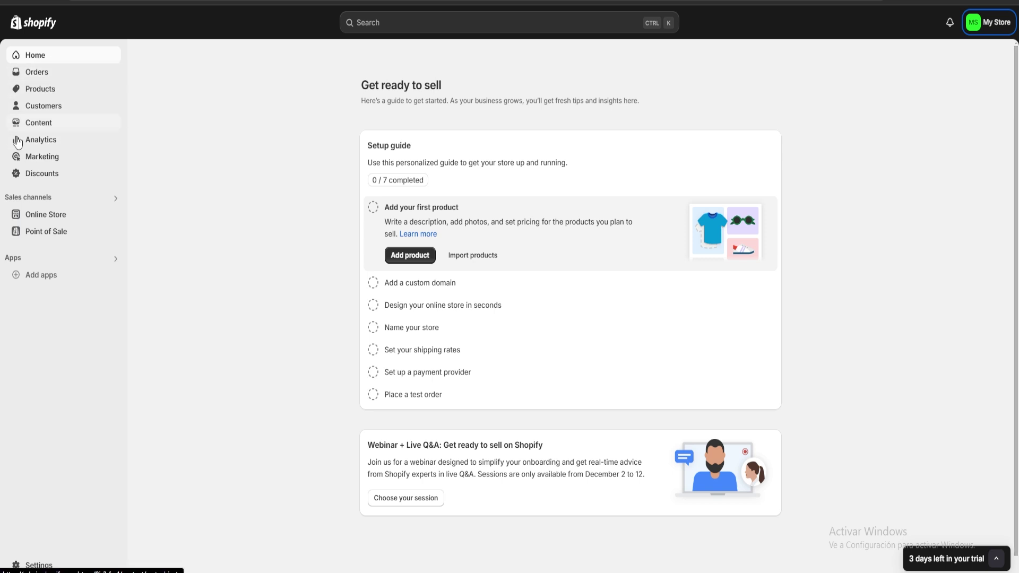
- Start adding a new product to the store and title it "Brownie"
left_click(47, 92)
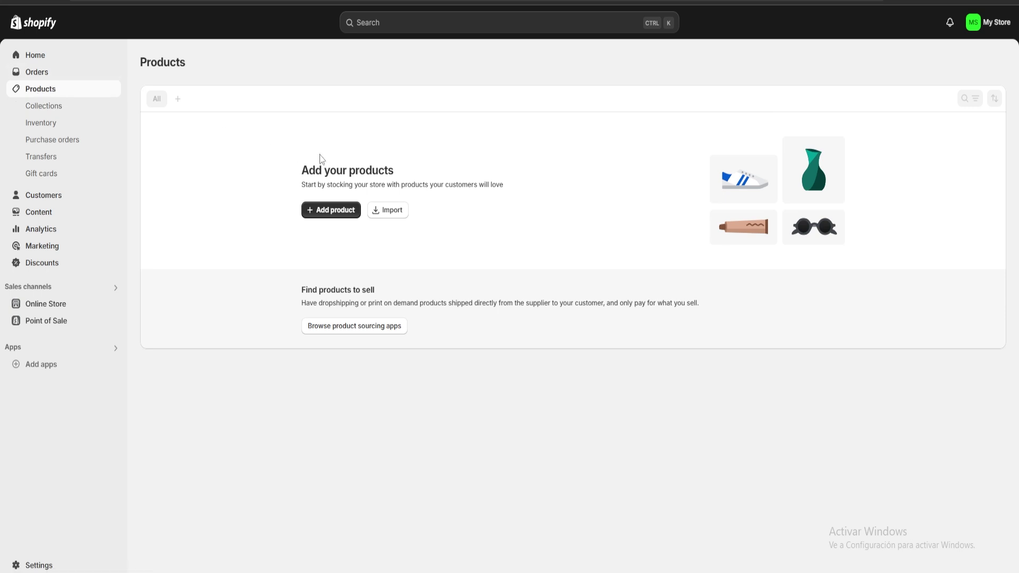
left_click(325, 213)
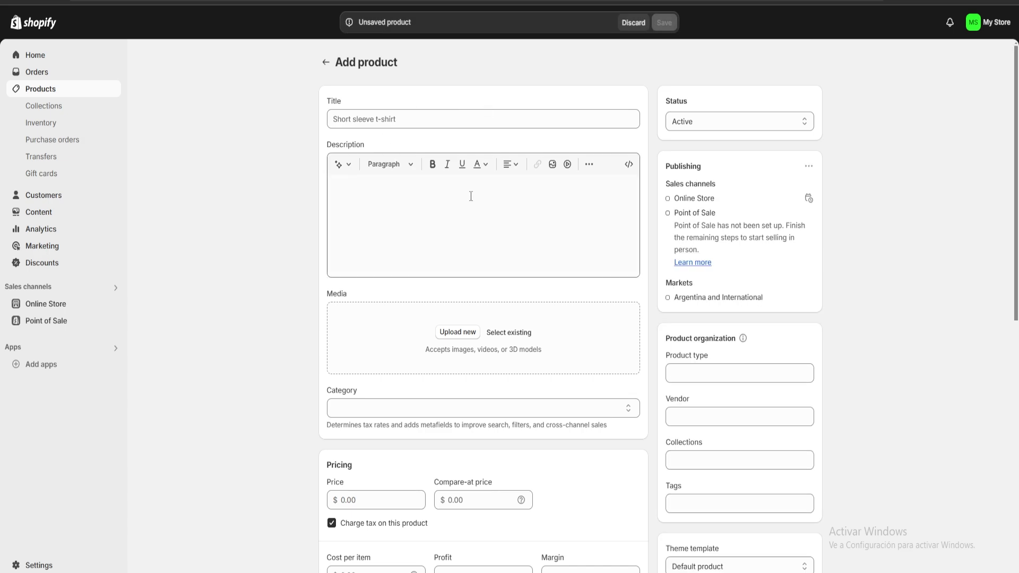
scroll(472, 236, "down", 3)
scroll(477, 234, "up", 3)
scroll(510, 267, "down", 4)
scroll(475, 409, "up", 4)
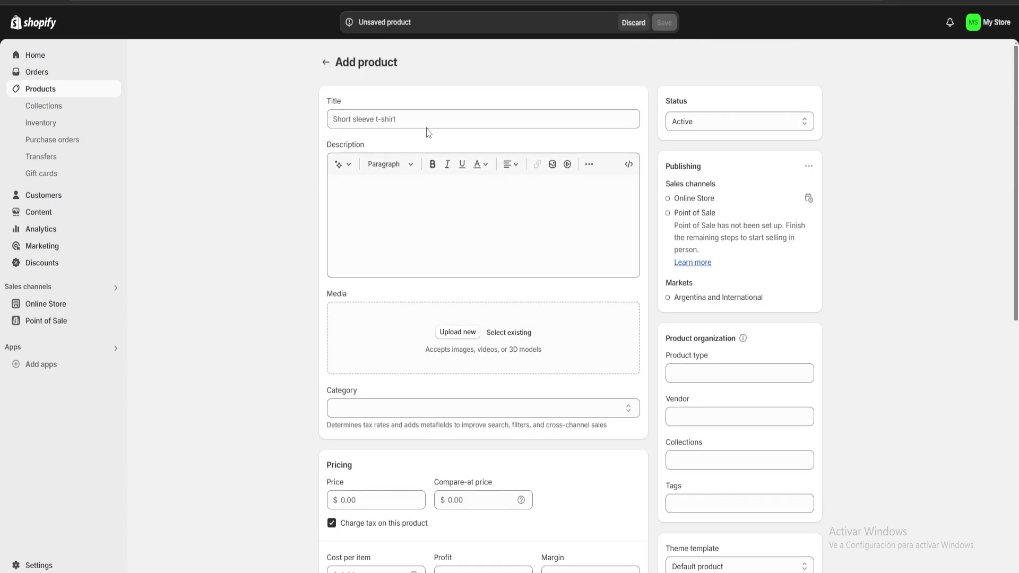
left_click(409, 116)
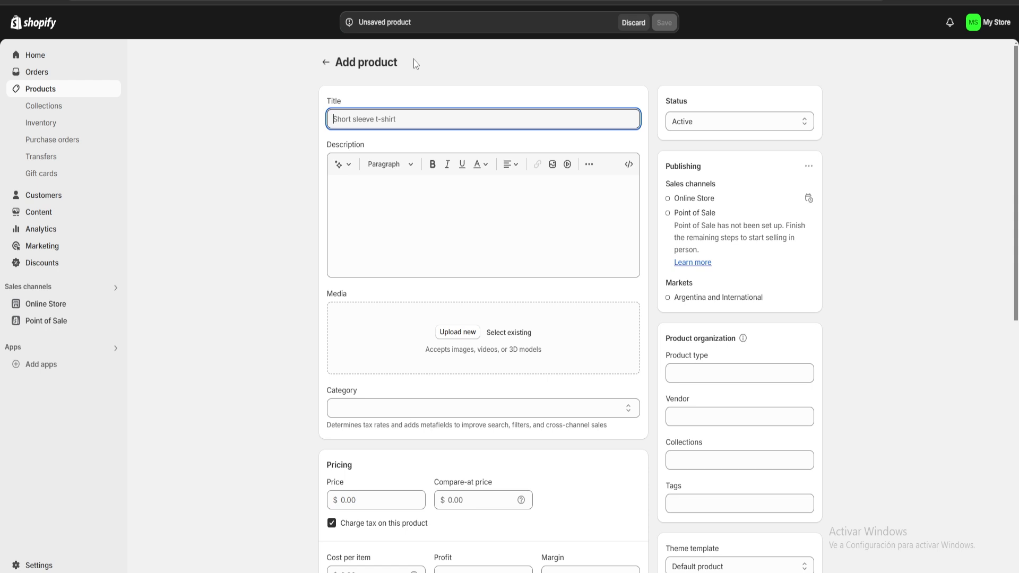
type("Brownie")
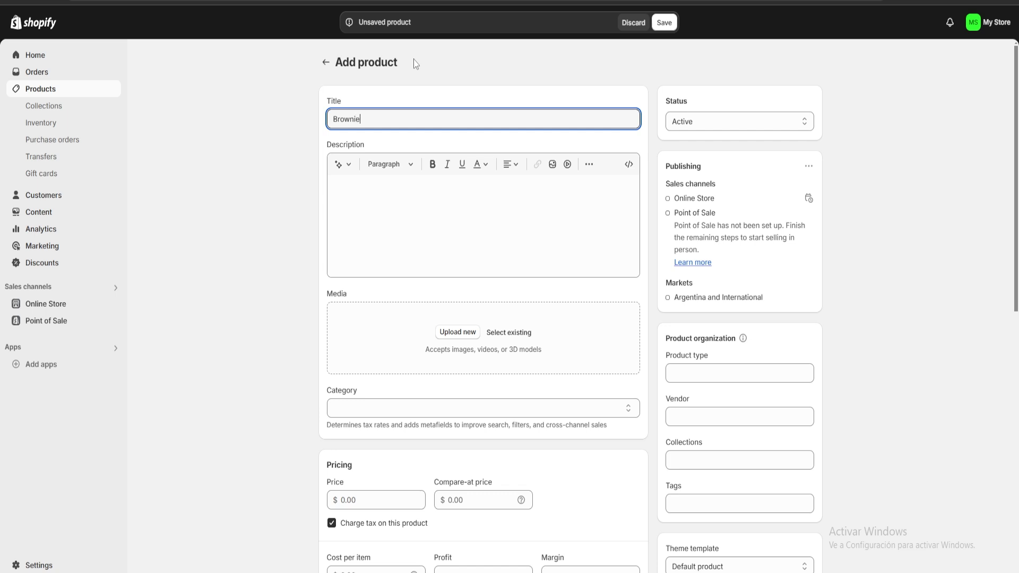
left_click(401, 223)
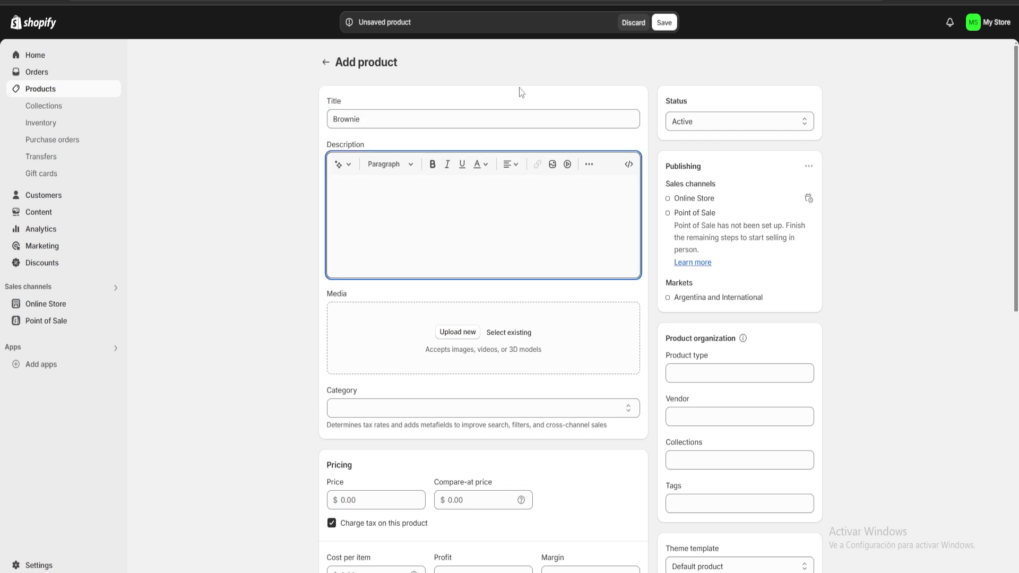
left_click(344, 168)
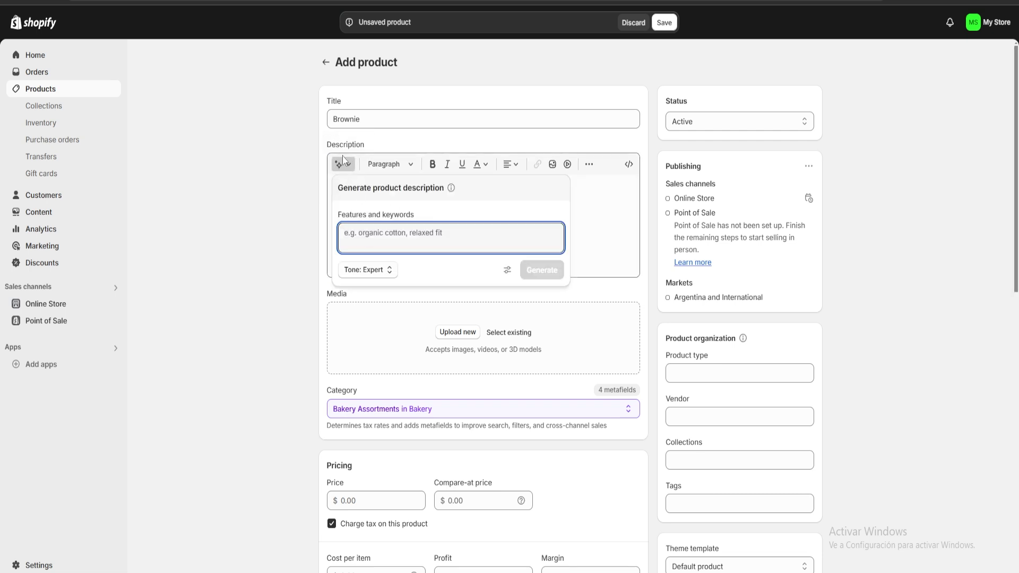
left_click(343, 164)
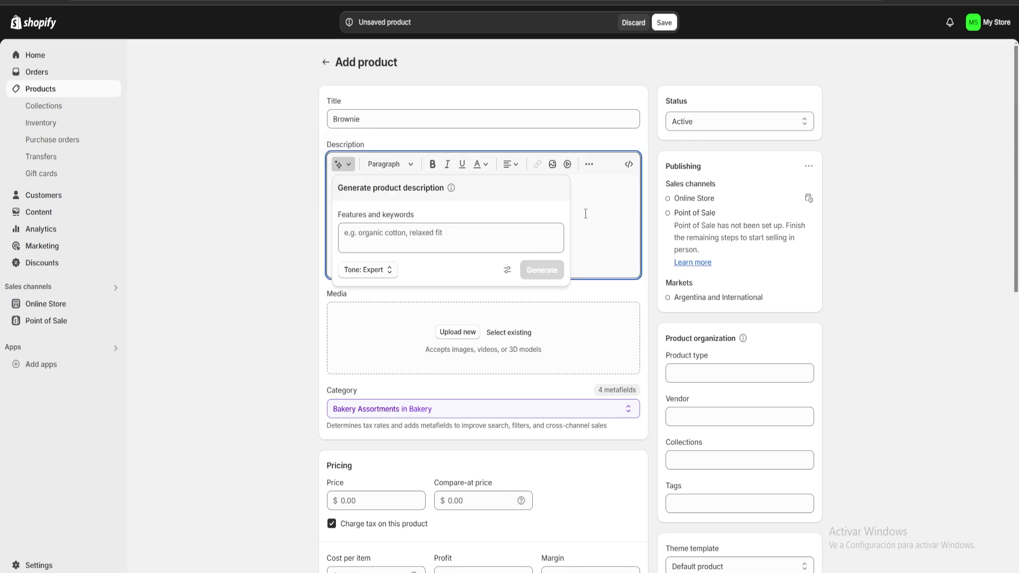
left_click(342, 169)
left_click(590, 233)
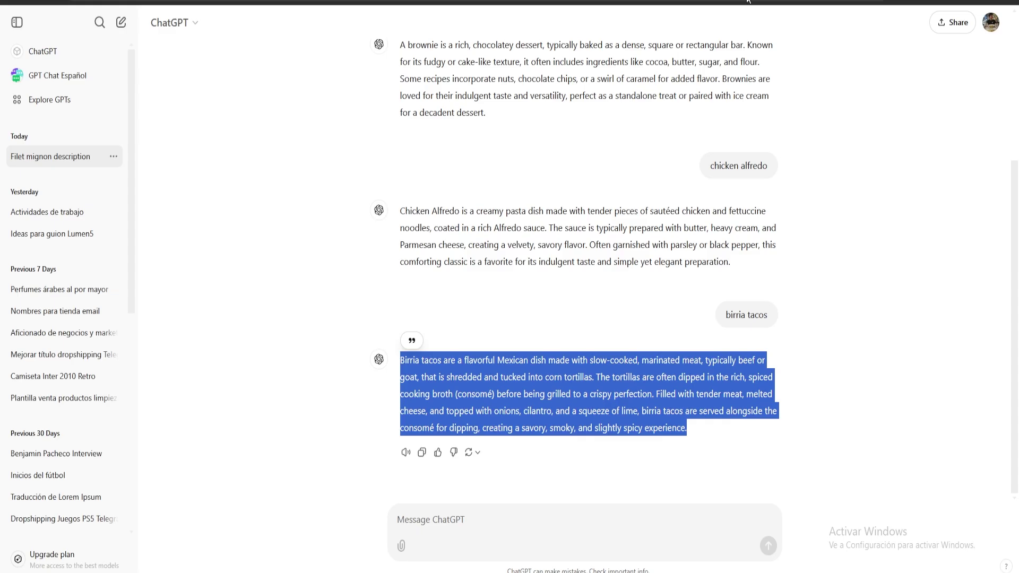
- Switch to ChatGPT, copy its brownie description paragraph, and paste it into the Shopify product's description
scroll(831, 296, "up", 1)
scroll(817, 300, "up", 4)
scroll(769, 255, "down", 4)
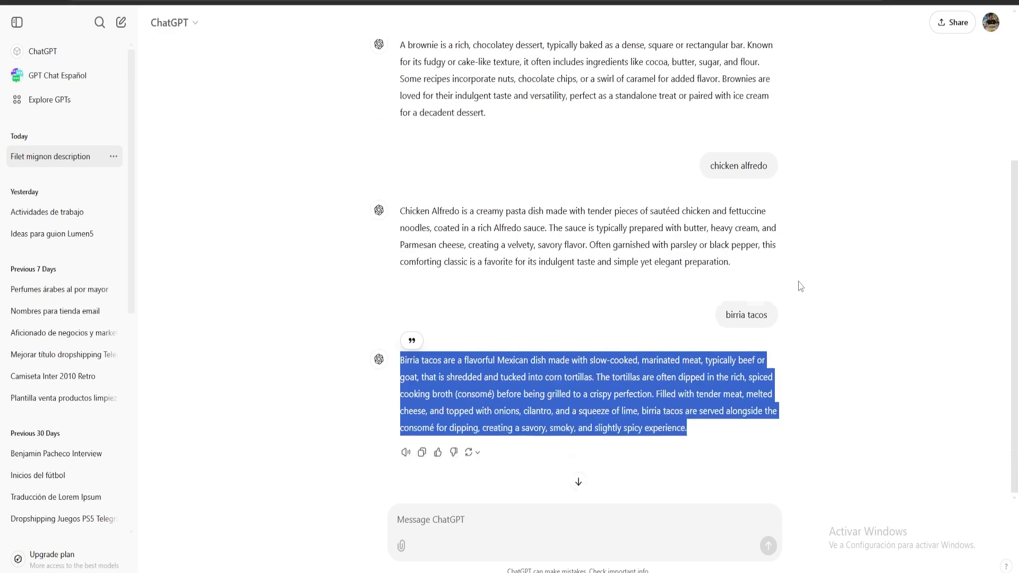
scroll(694, 216, "up", 4)
double_click(608, 279)
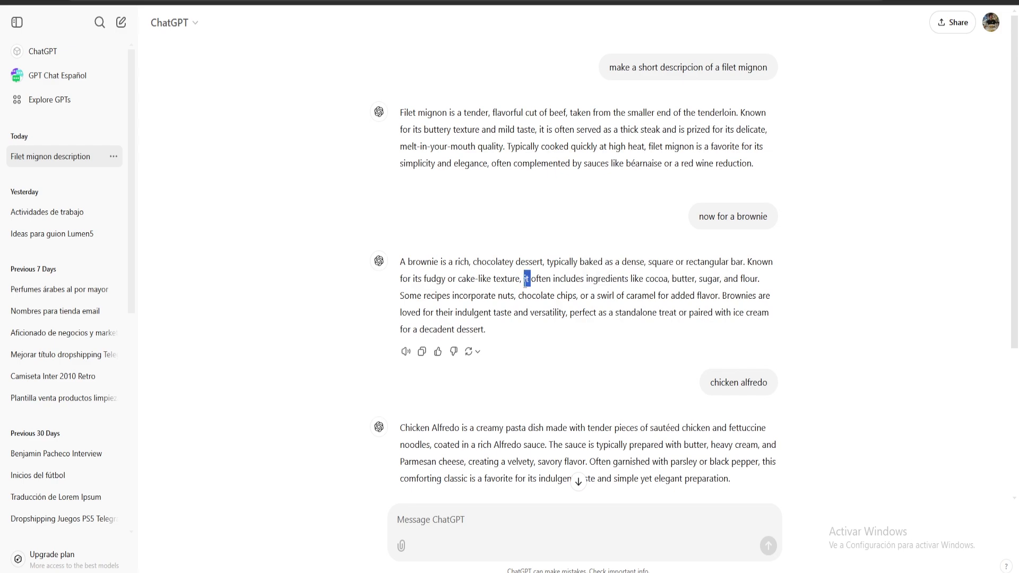
triple_click(526, 280)
key("ctrl+c")
left_click(833, 246)
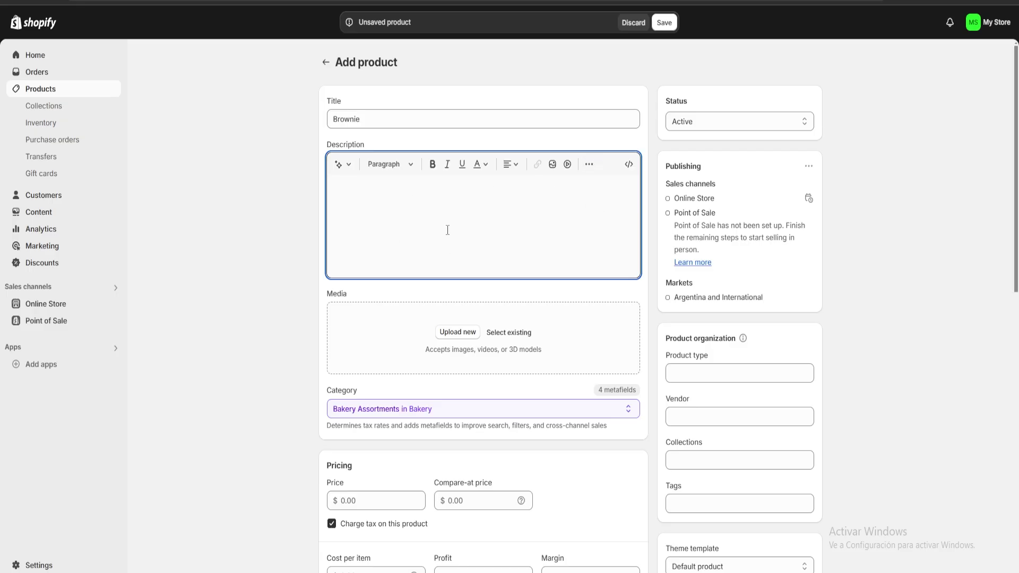
key("ctrl+v")
scroll(456, 247, "down", 2)
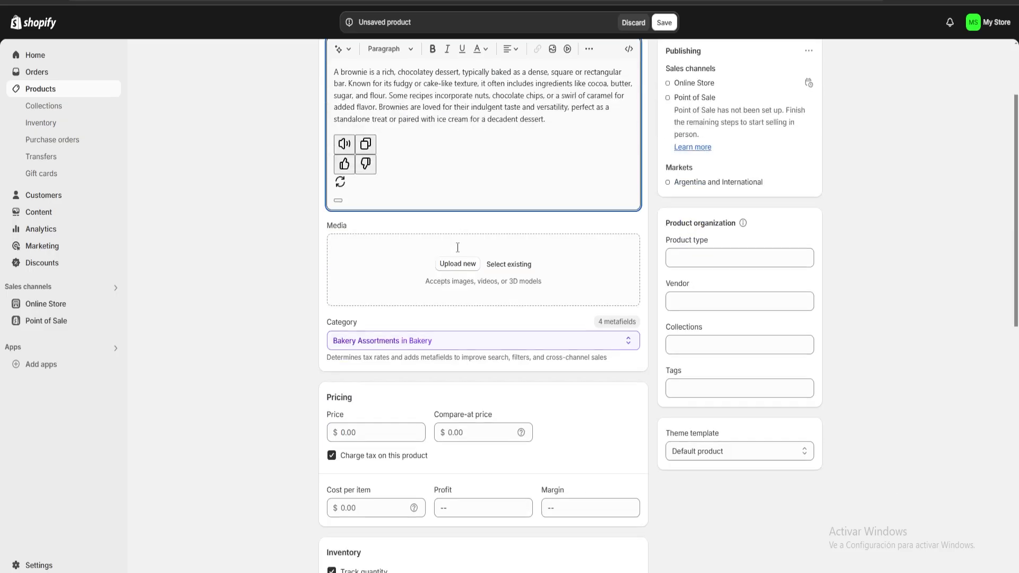
scroll(486, 314, "up", 2)
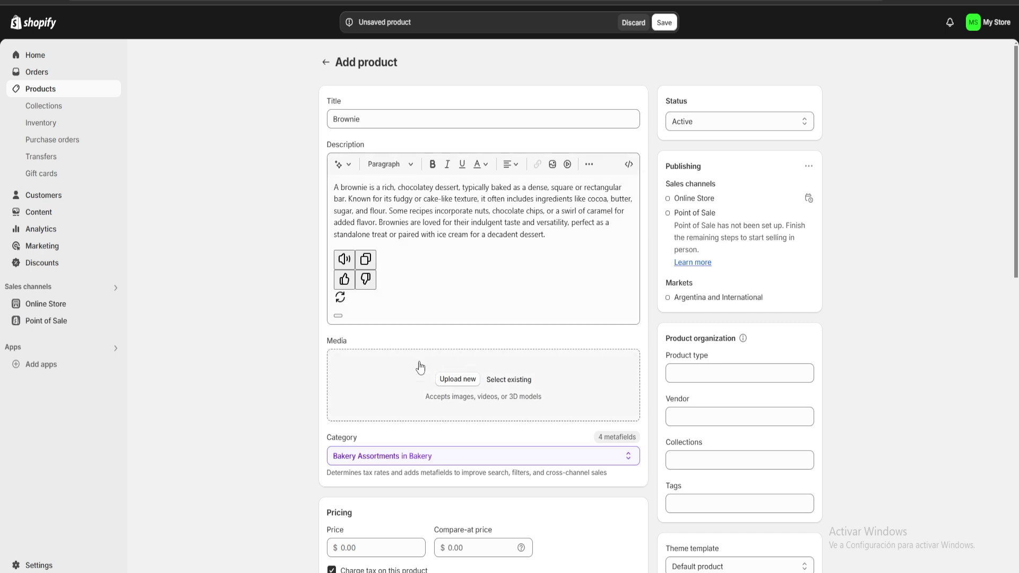
- Upload the brownie photo from the "imagenes random" folder as the product's media
left_click(460, 379)
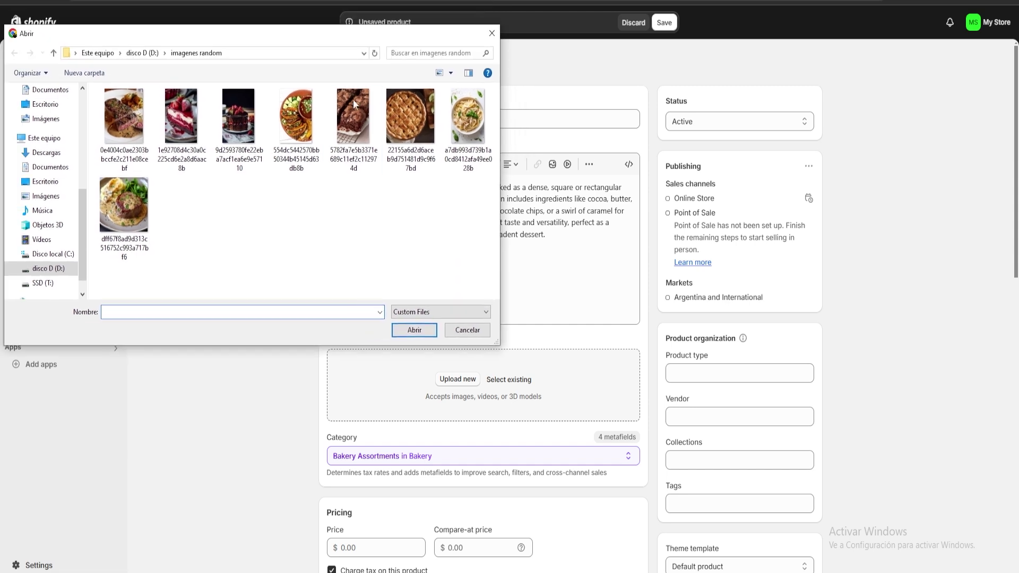
double_click(358, 120)
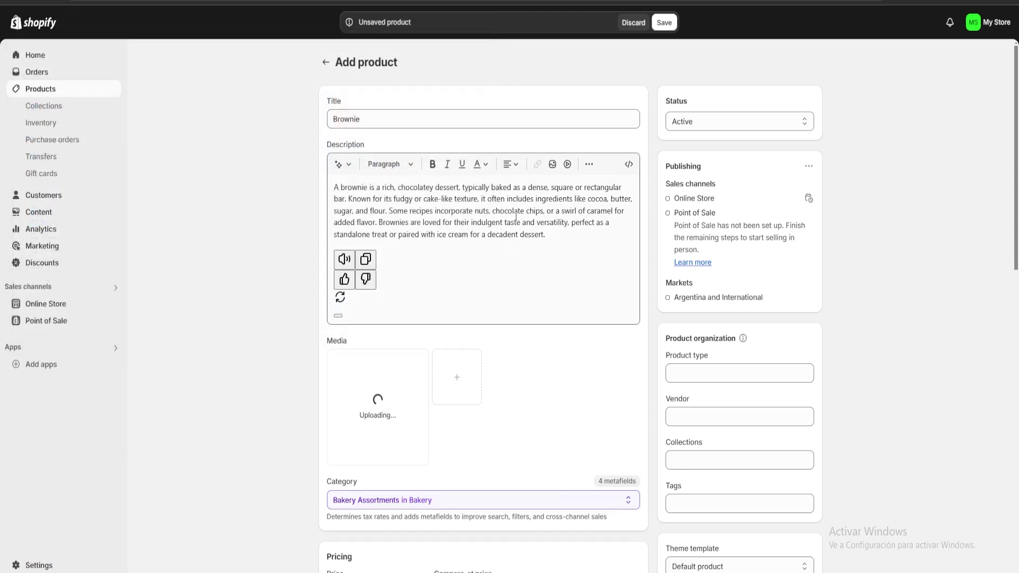
- Examine the Bakery subcategories available for the product's category without choosing a different one
scroll(559, 287, "down", 5)
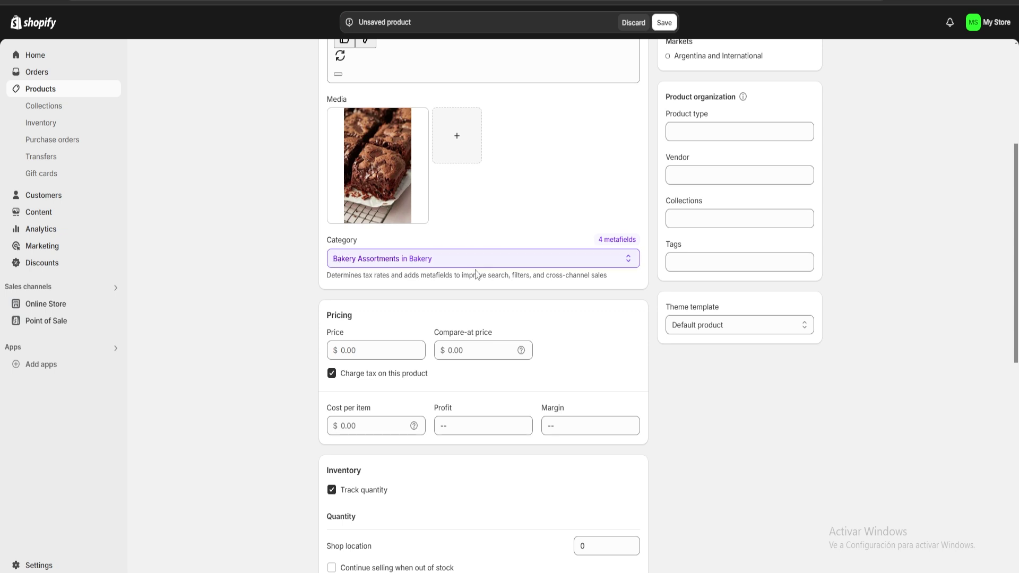
left_click(599, 258)
scroll(457, 389, "down", 3)
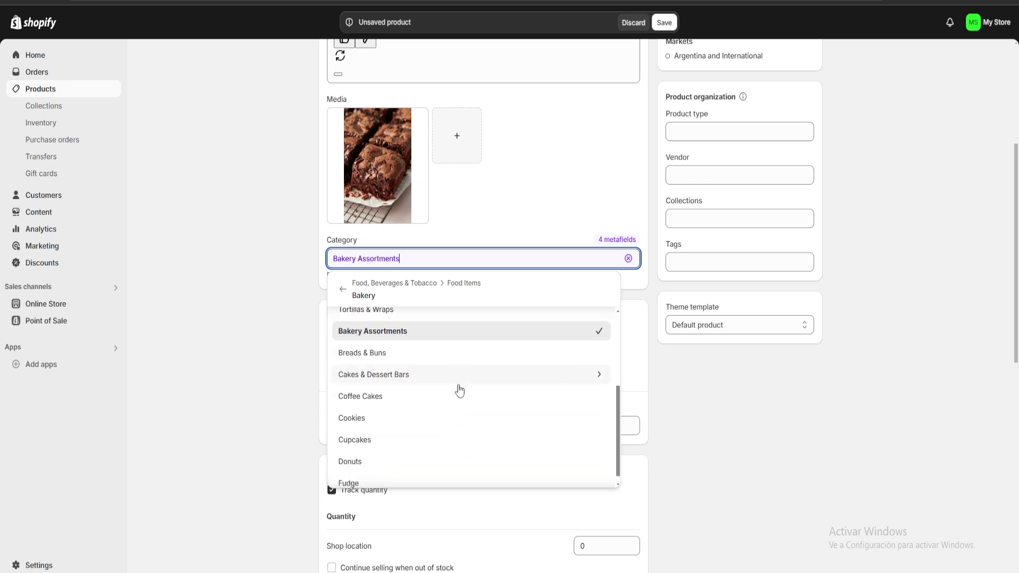
scroll(457, 419, "up", 2)
scroll(462, 334, "up", 1)
scroll(476, 358, "down", 3)
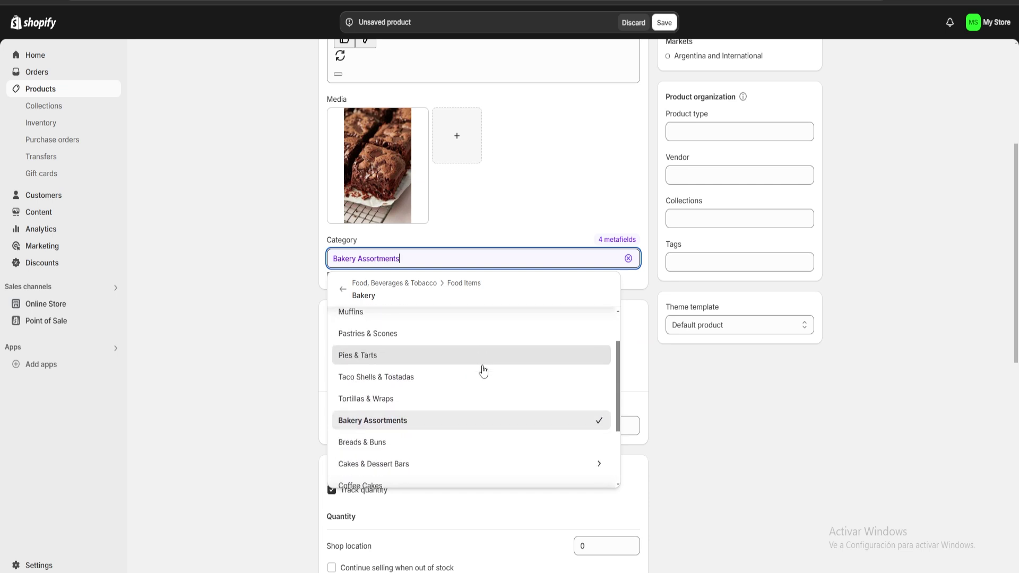
scroll(478, 414, "up", 3)
scroll(482, 418, "down", 3)
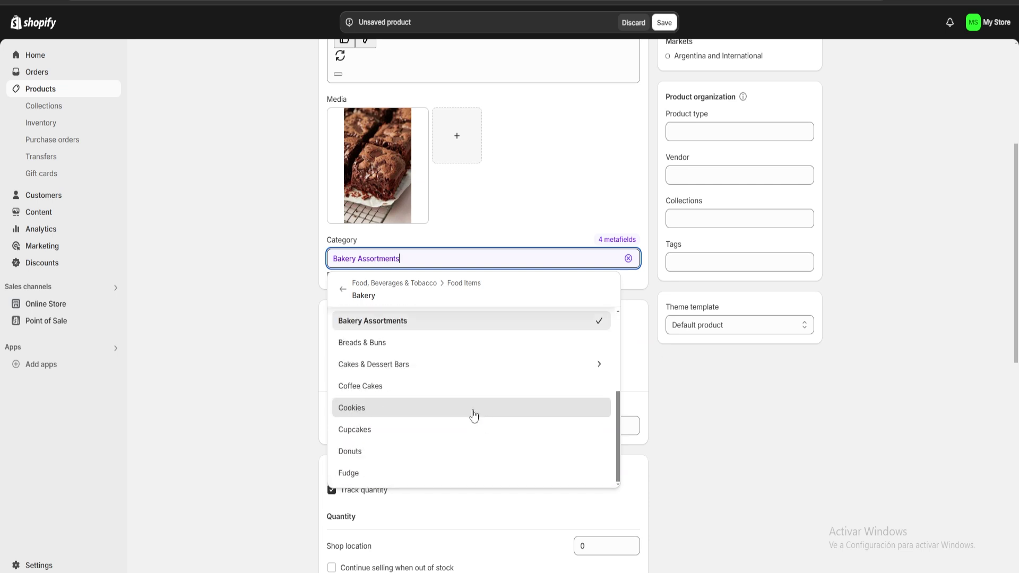
scroll(477, 419, "up", 2)
scroll(479, 421, "down", 3)
scroll(461, 411, "up", 4)
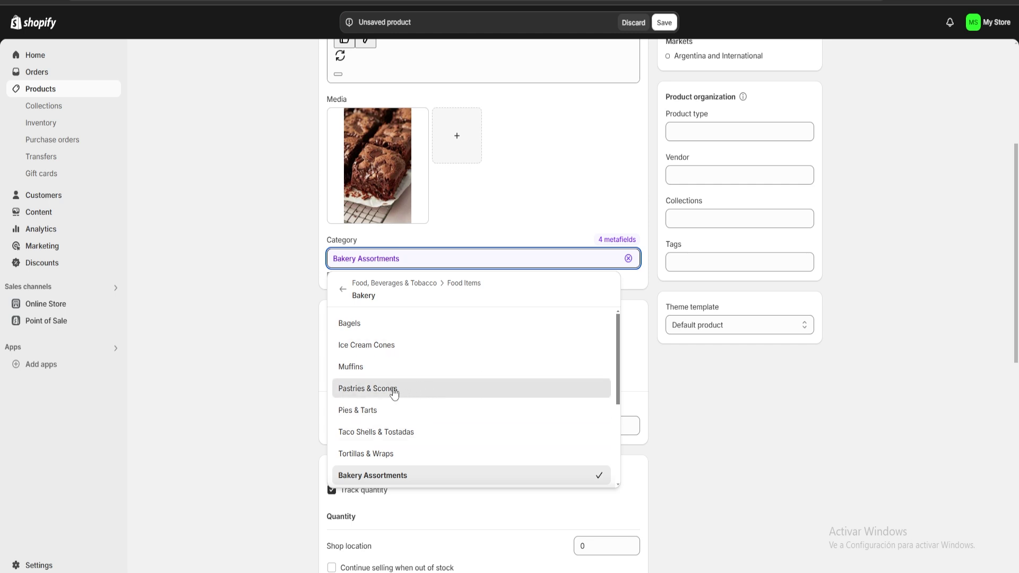
left_click(530, 209)
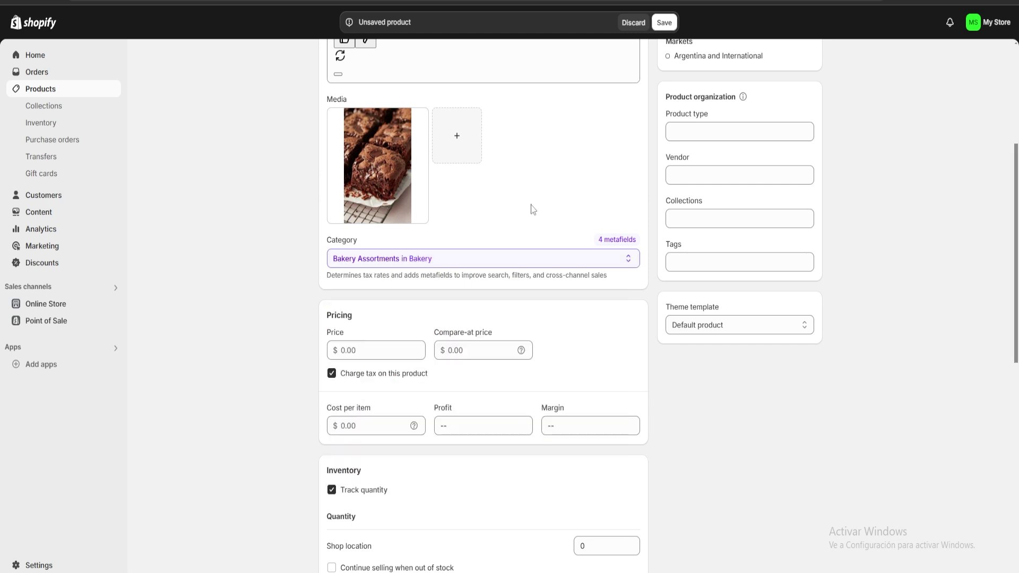
- Set the product's price to 15.00 and its cost per item to 8.00
scroll(560, 323, "down", 2)
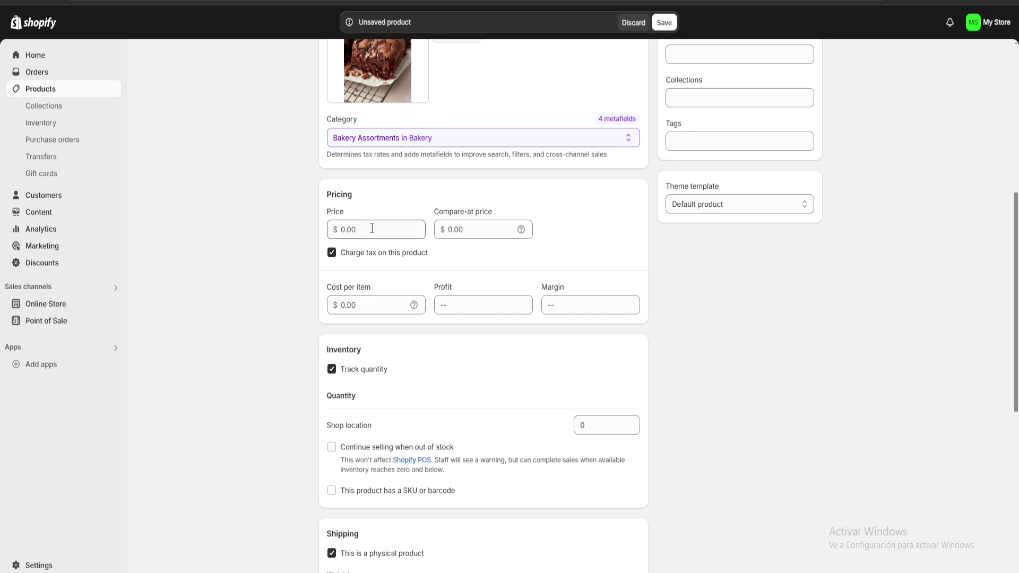
left_click(381, 228)
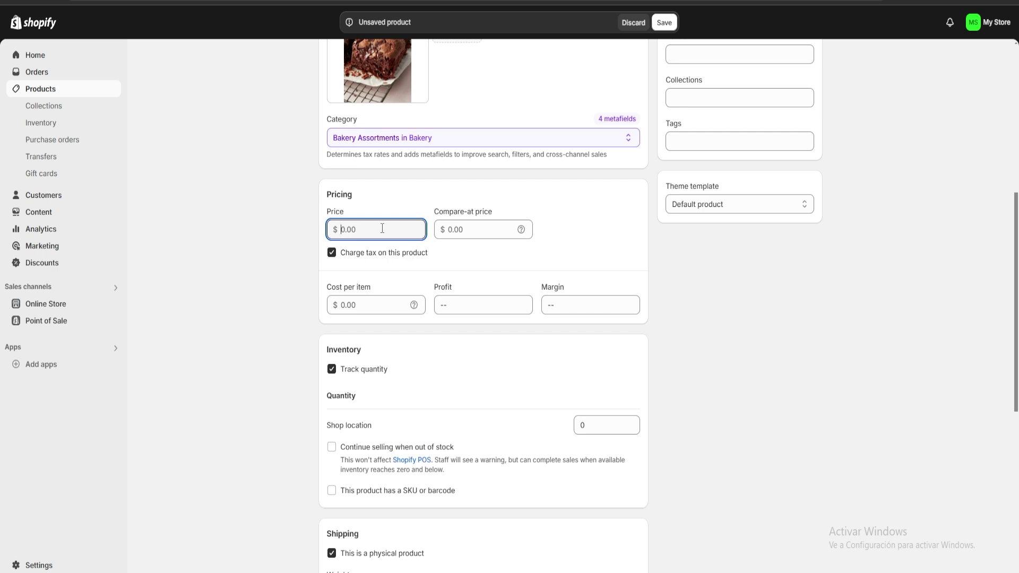
type("15")
left_click(574, 233)
left_click(362, 299)
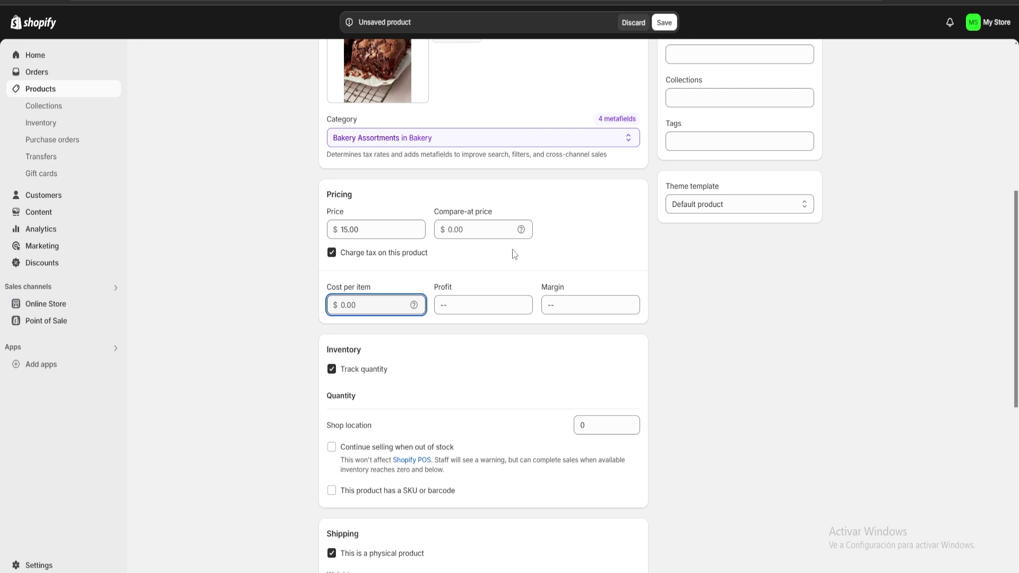
type("8")
left_click(579, 234)
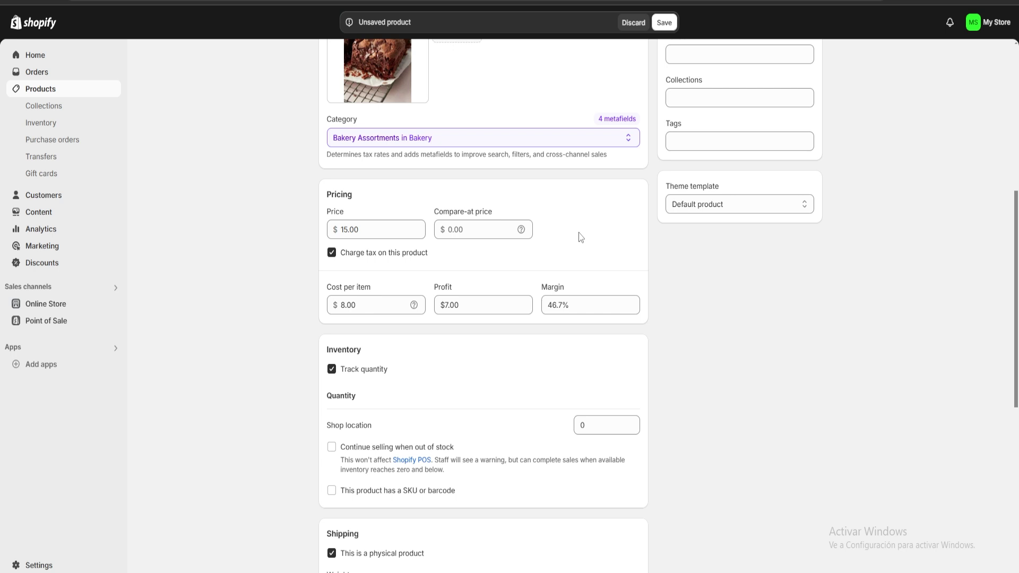
left_click(444, 306)
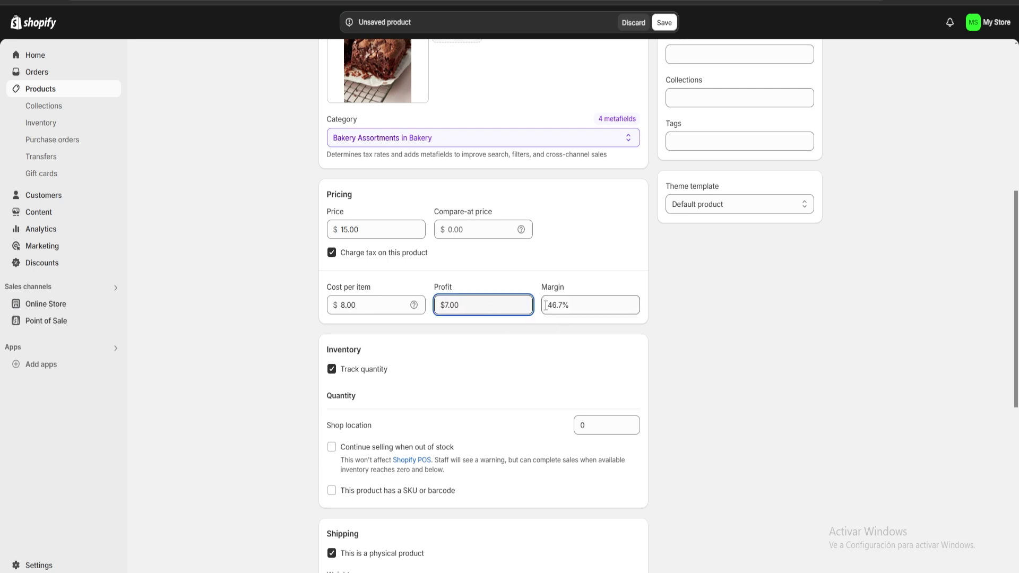
left_click(584, 305)
left_click(578, 269)
- Turn off quantity tracking in the product's inventory settings
scroll(558, 244, "down", 3)
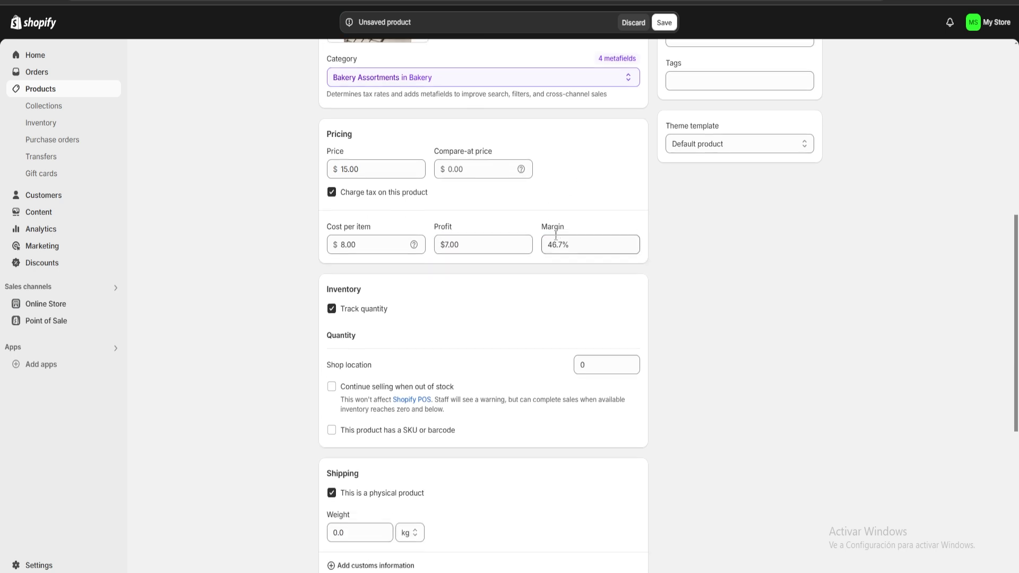
scroll(559, 225, "up", 2)
left_click(332, 309)
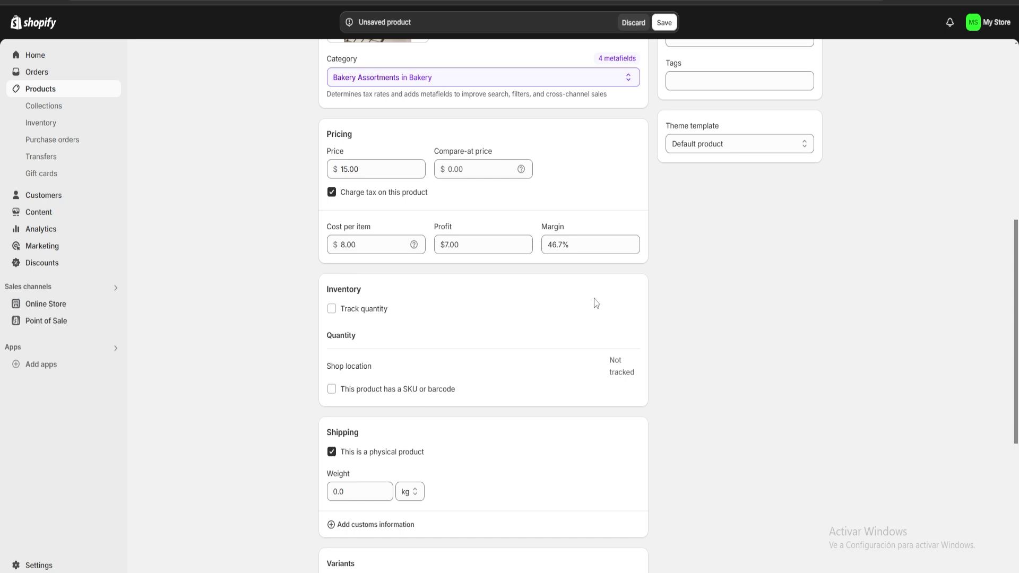
- Review the physical product and weight settings, variants, category metafields and search engine listing
scroll(577, 282, "down", 3)
scroll(578, 282, "down", 1)
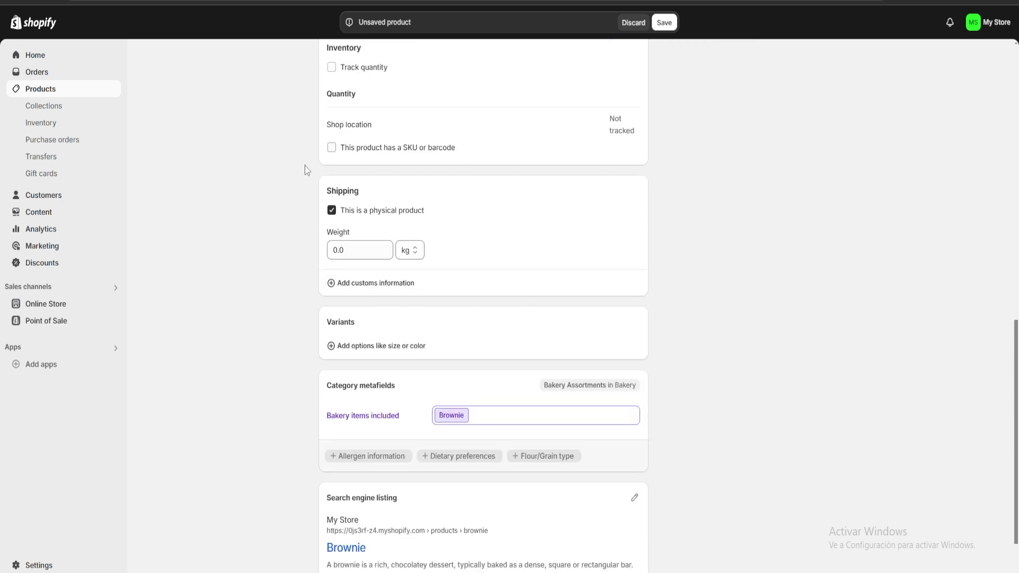
left_click(332, 212)
left_click(332, 210)
left_click(359, 251)
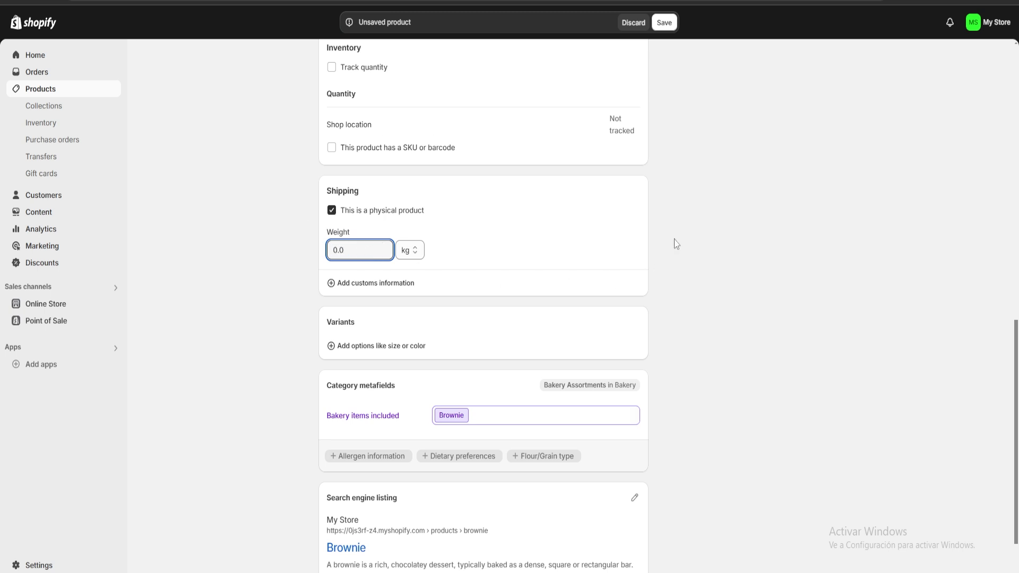
scroll(568, 287, "down", 2)
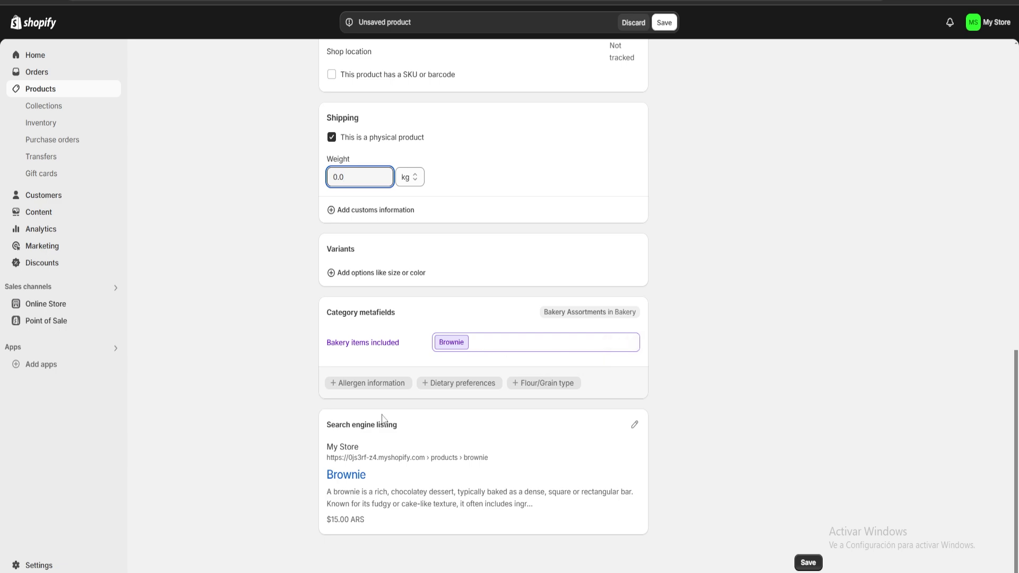
- Assign the Brownie product to the Home page collection in its product organization settings
scroll(678, 447, "up", 10)
scroll(678, 447, "up", 2)
scroll(778, 250, "down", 2)
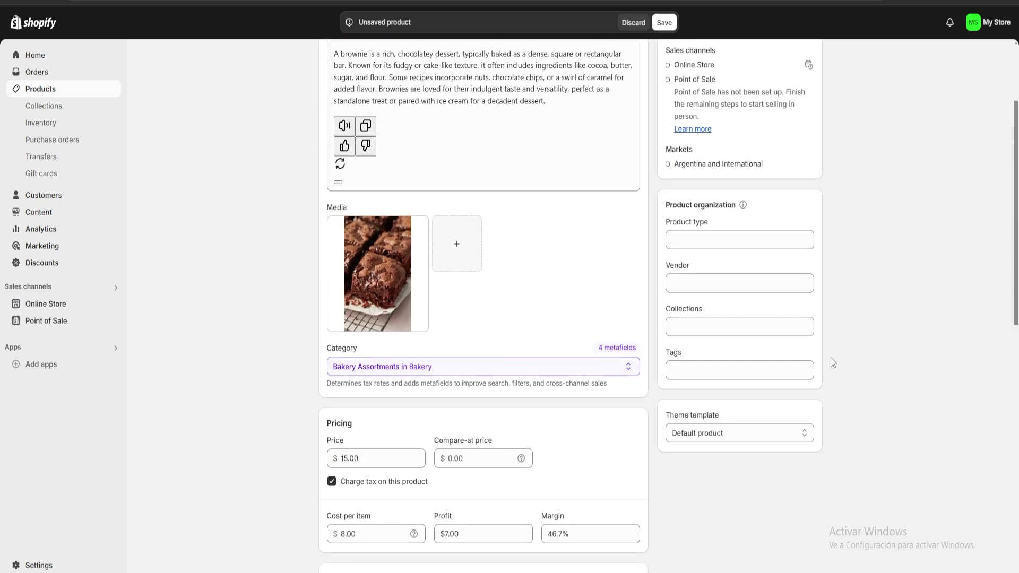
left_click(709, 240)
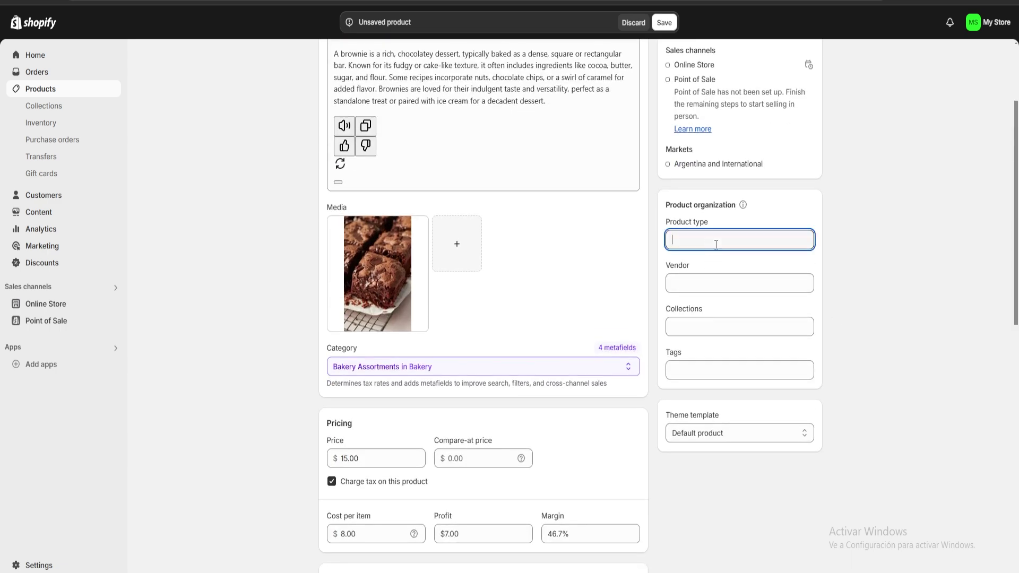
left_click(716, 282)
left_click(721, 329)
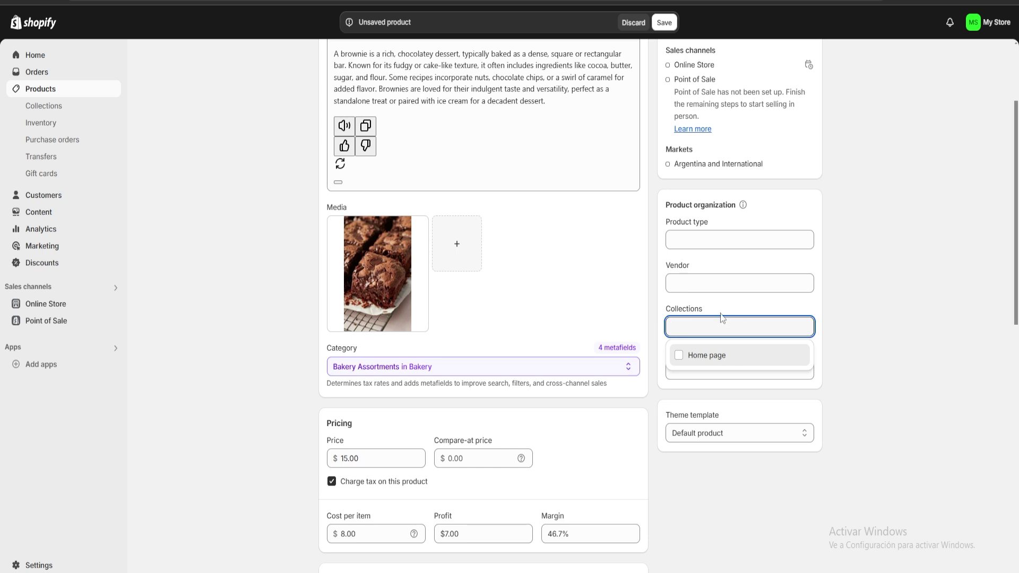
left_click(846, 335)
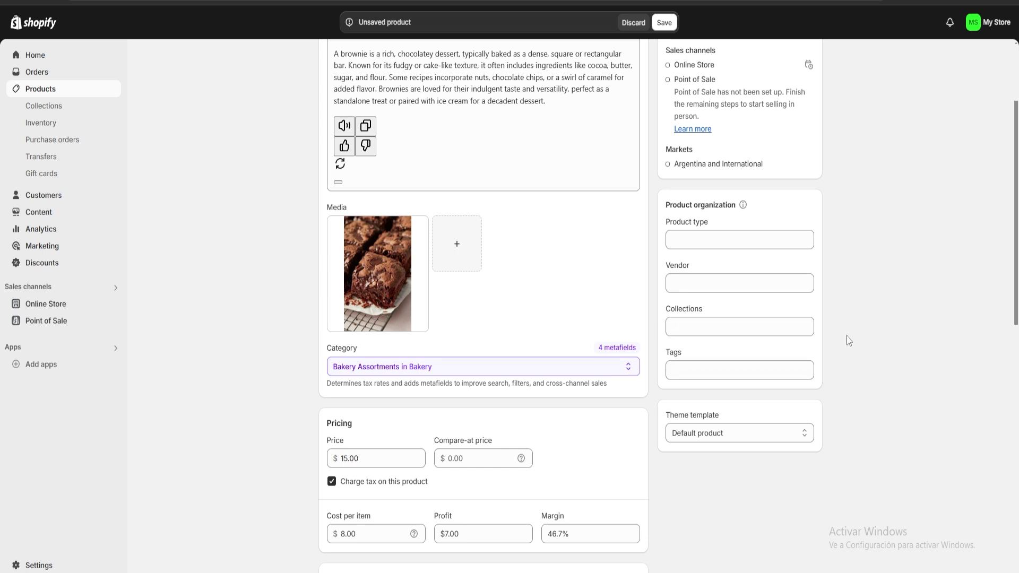
left_click(737, 325)
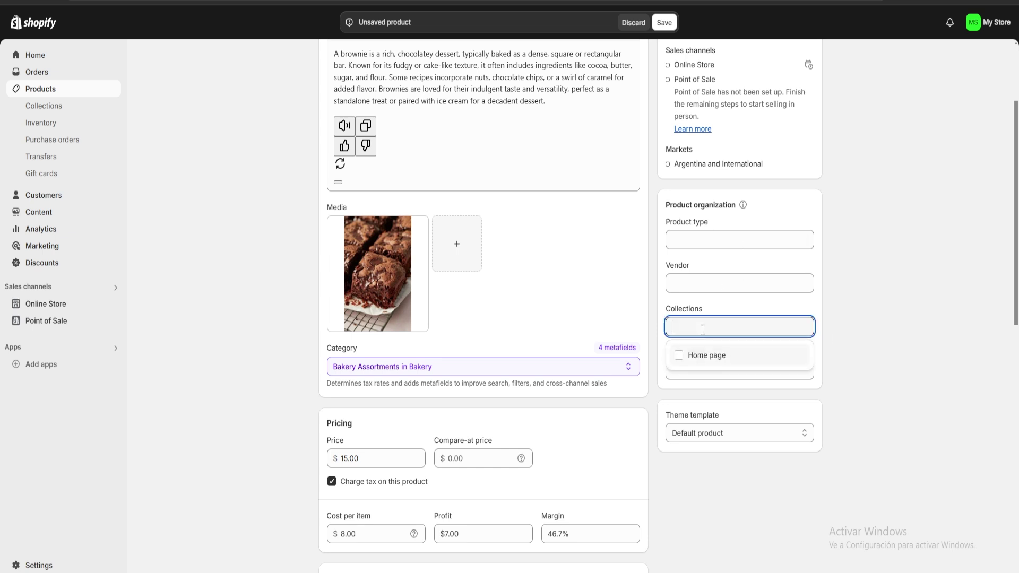
left_click(679, 357)
left_click(844, 324)
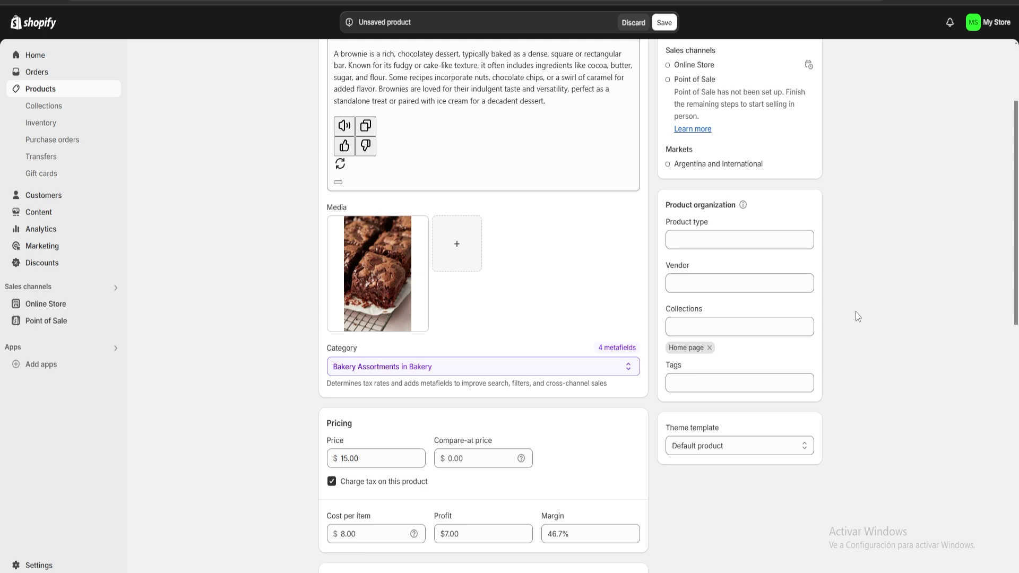
- Add the tags bakery, brownie and pastry to the product
left_click(721, 379)
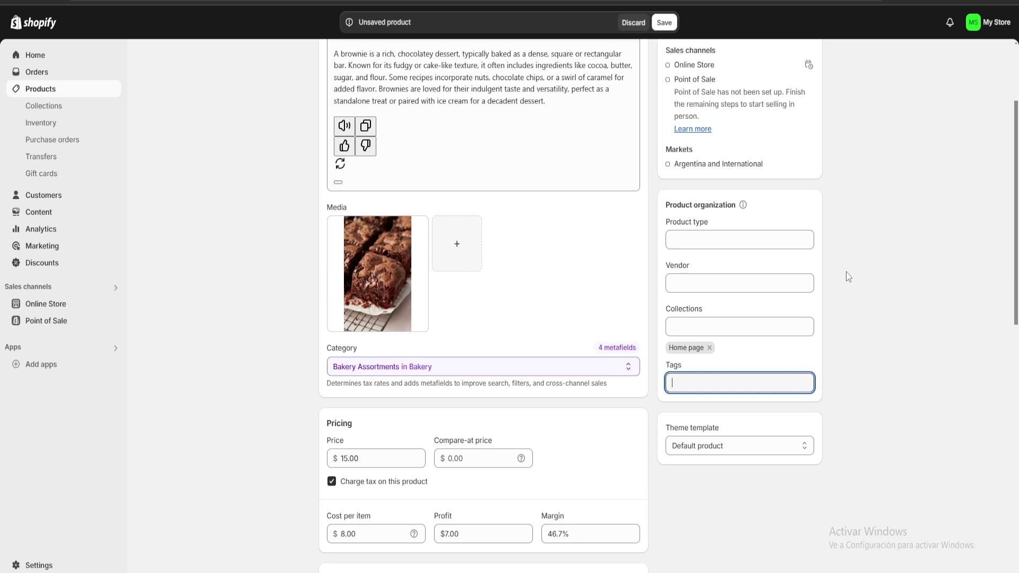
type("bakery")
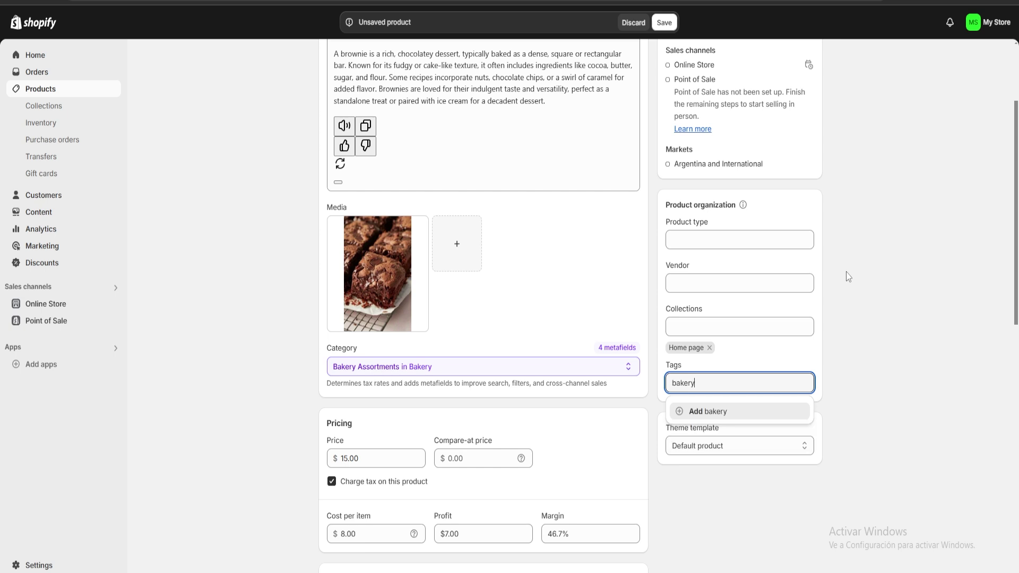
key("Return")
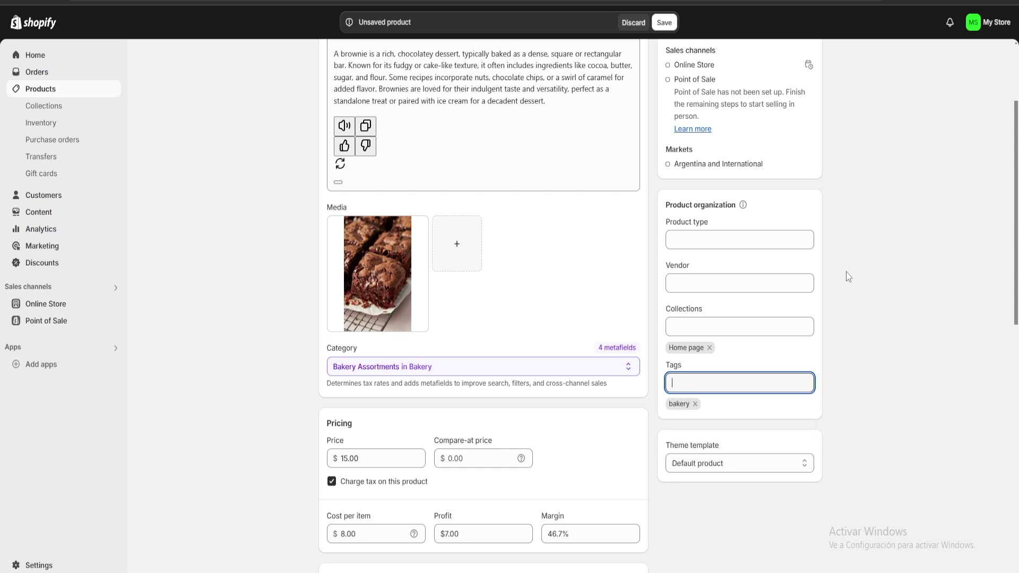
type("brownie")
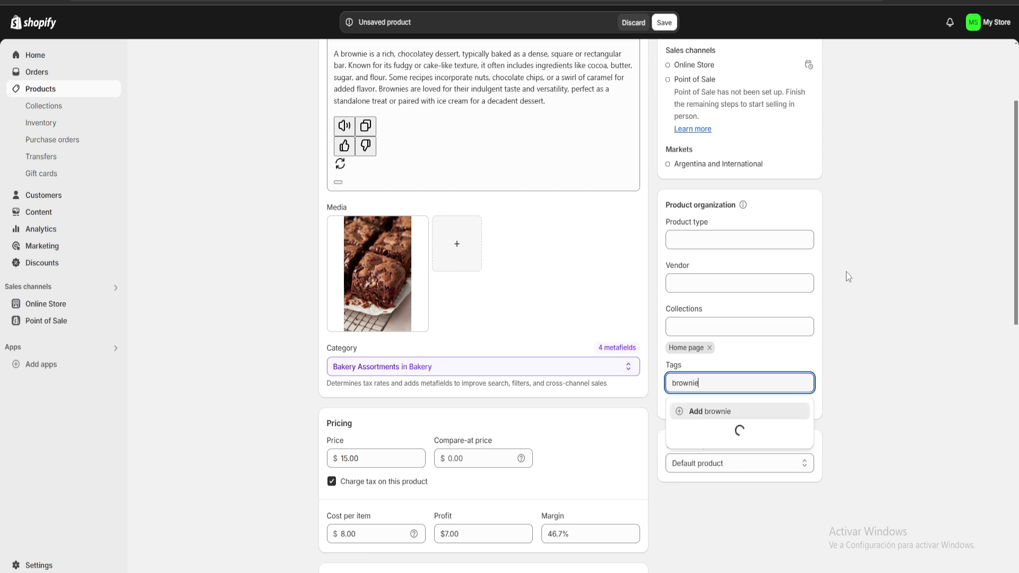
key("Return")
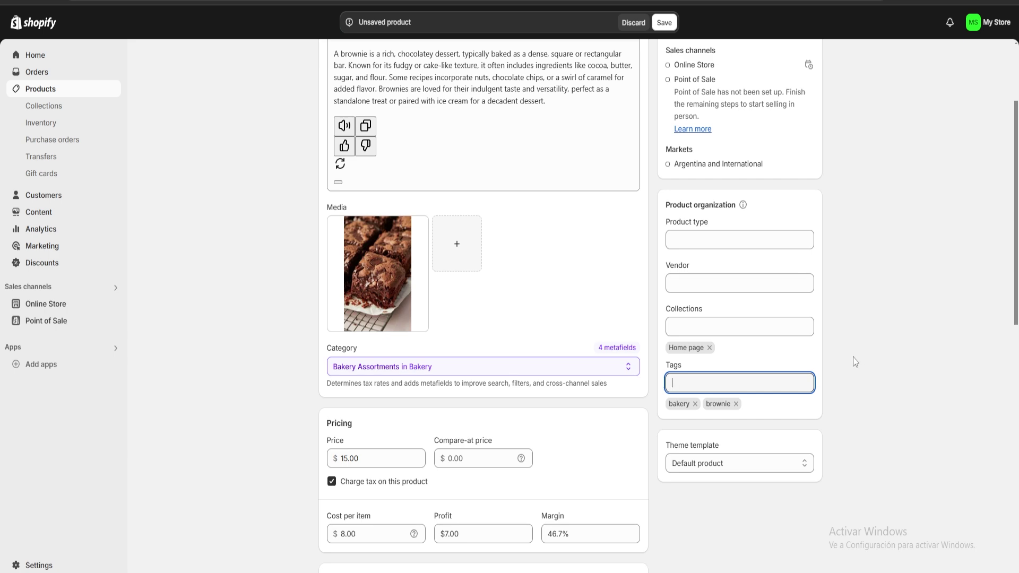
type("pastry")
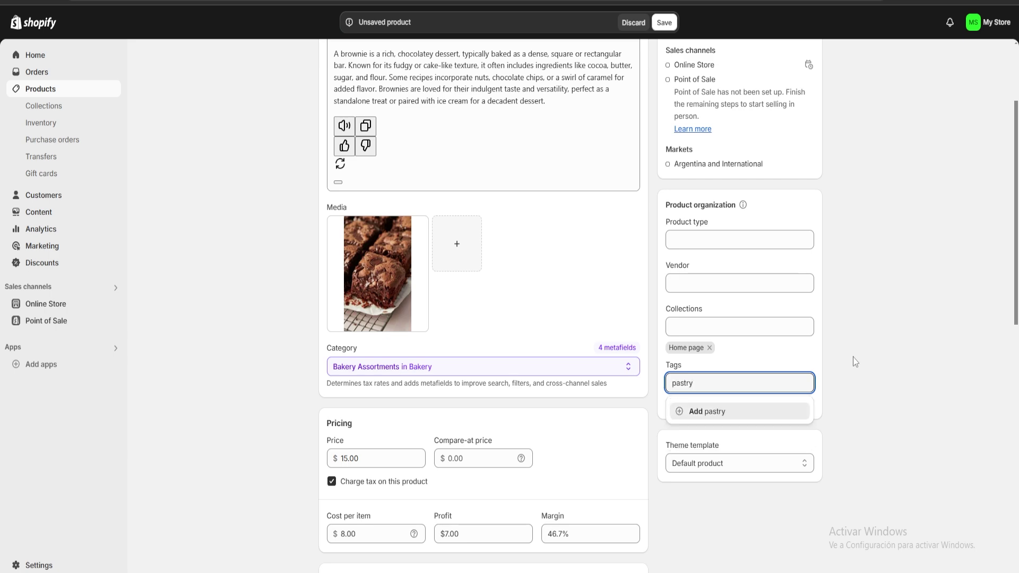
key("Return")
- Save the Brownie product and leave its page to go back to the product list
scroll(857, 250, "down", 3)
scroll(861, 269, "up", 6)
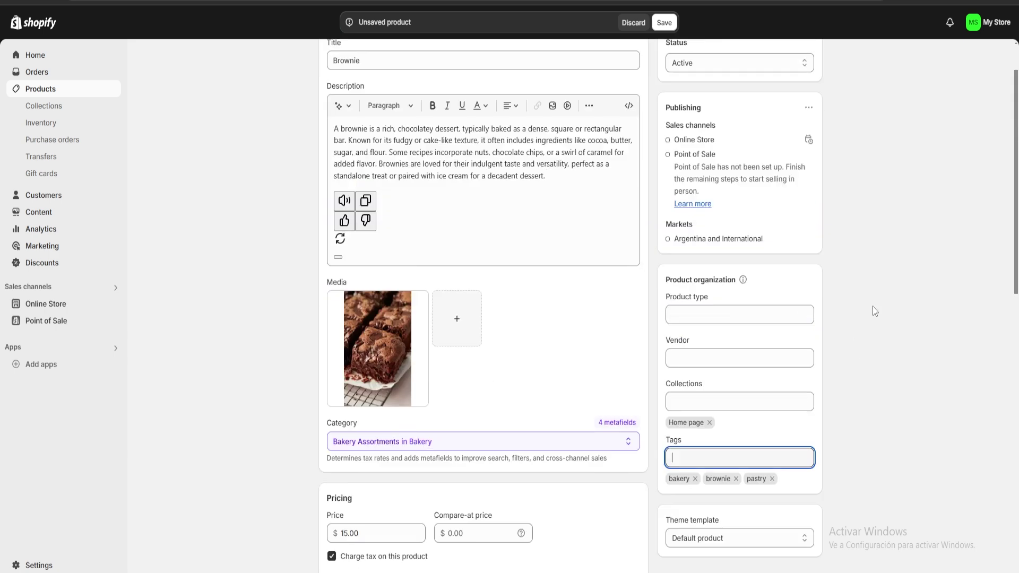
scroll(855, 290, "down", 10)
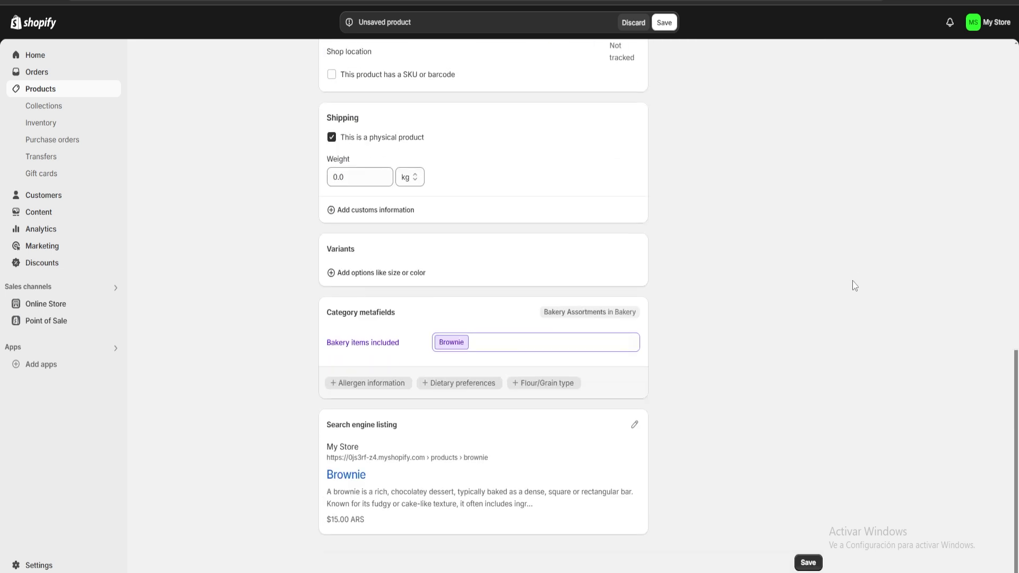
left_click(808, 564)
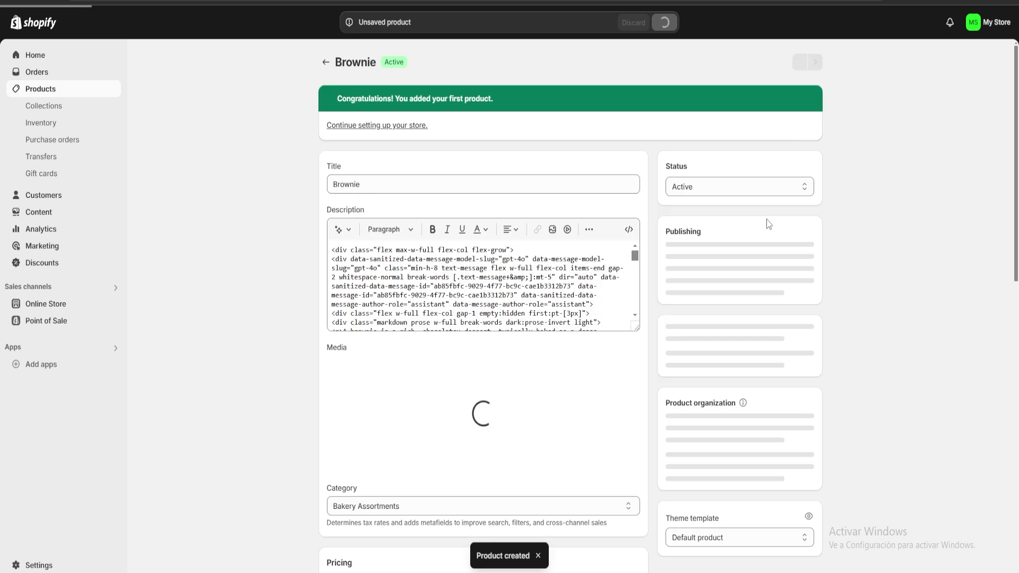
left_click(326, 62)
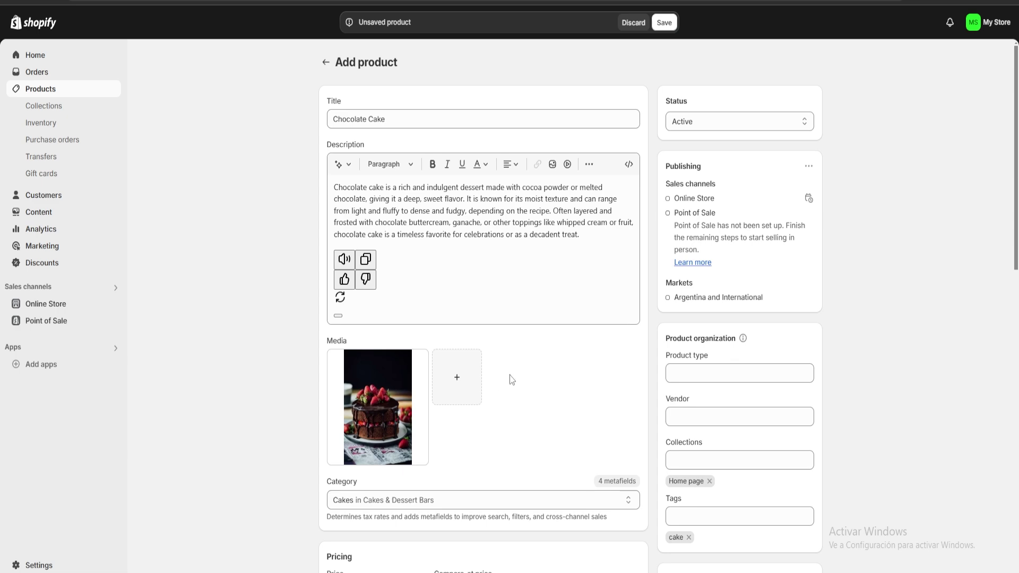
- Review the Chocolate Cake product's title, description, photo, category, pricing, inventory, shipping and organization details
left_click_drag(399, 120, 309, 125)
left_click(285, 190)
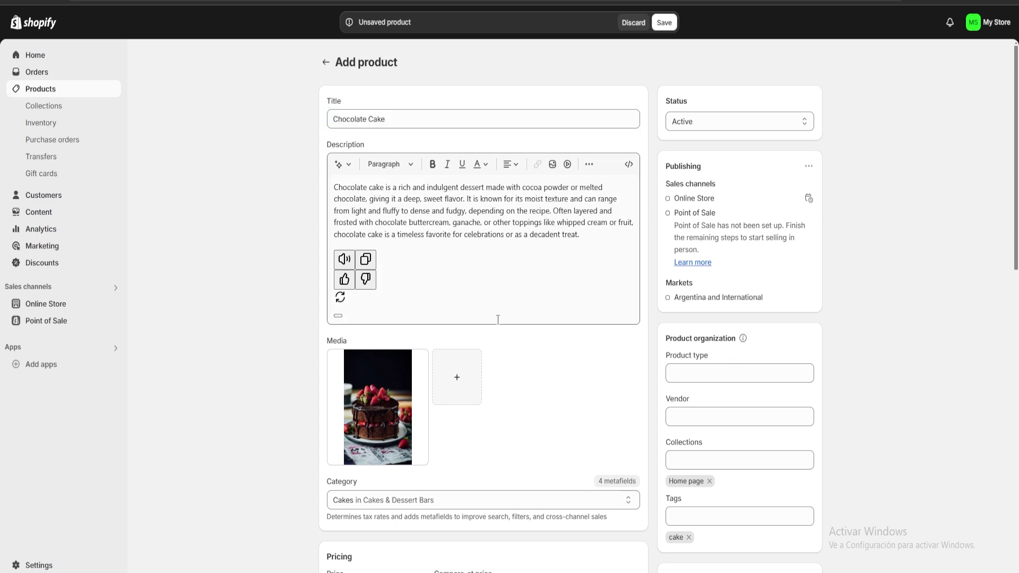
scroll(501, 325, "down", 5)
scroll(501, 325, "down", 5)
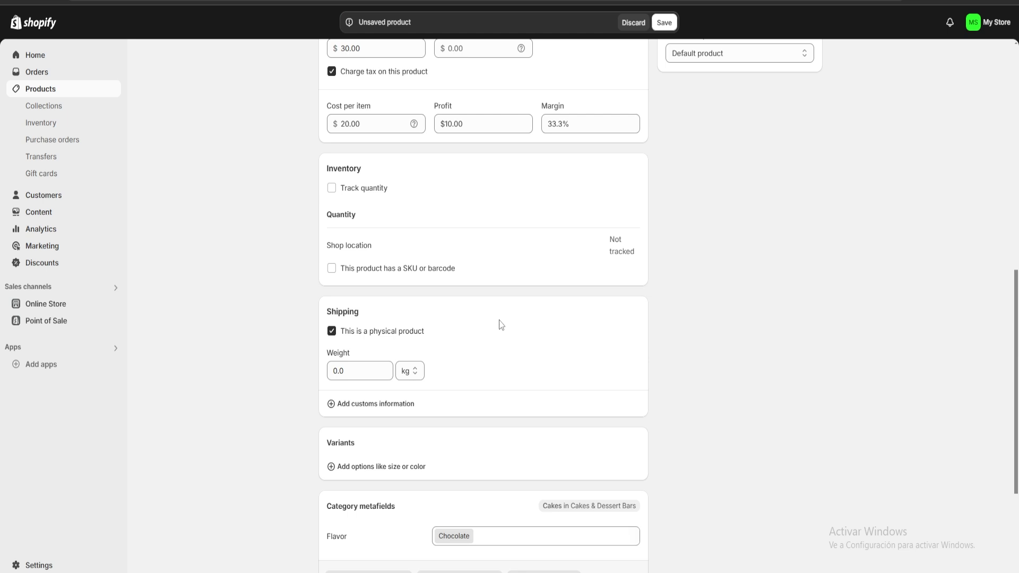
scroll(561, 311, "up", 5)
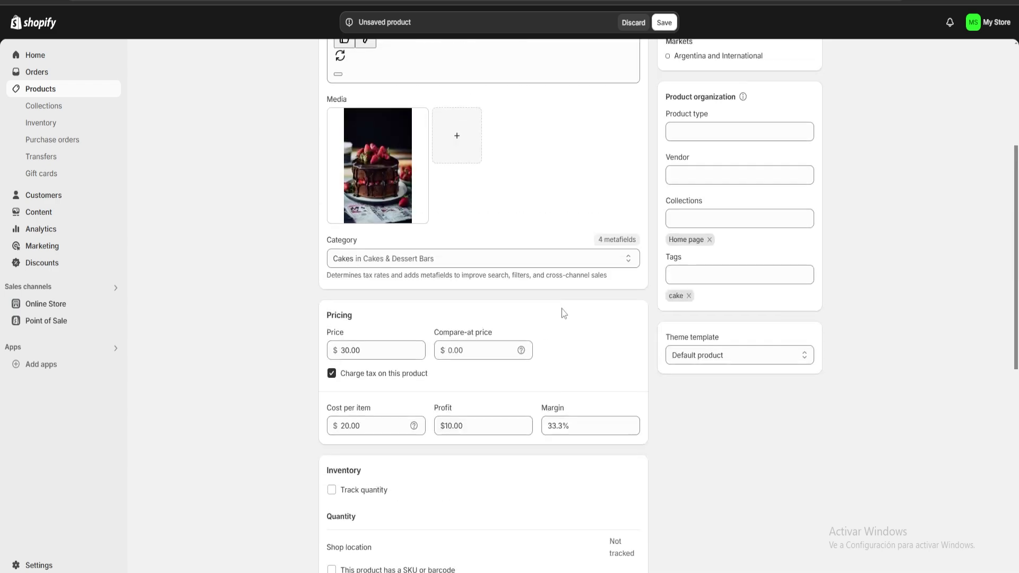
scroll(566, 318, "down", 7)
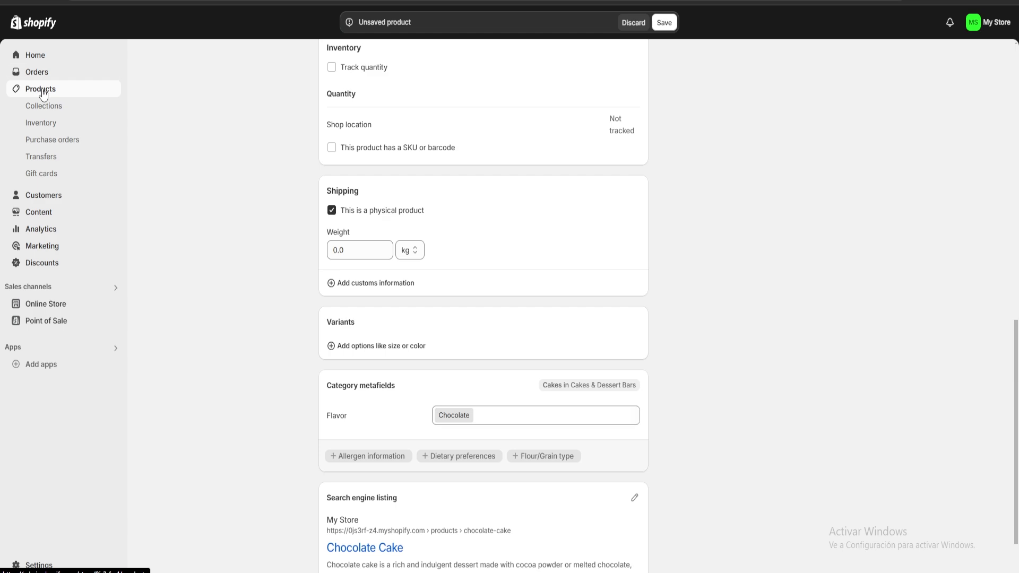
scroll(432, 241, "up", 10)
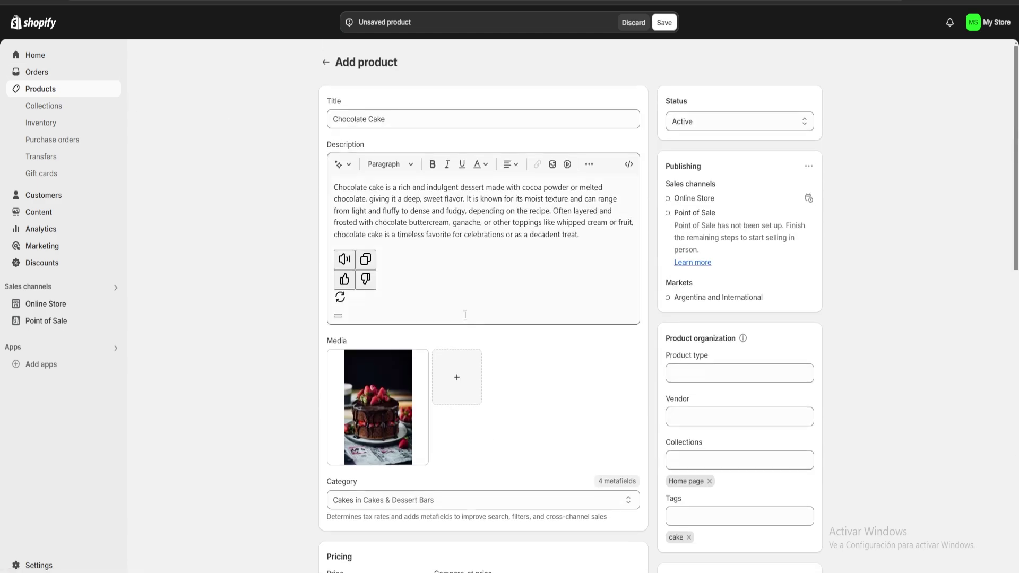
left_click(423, 119)
- Add a variant option to the Chocolate Cake product based on the Flavor metafield
scroll(478, 346, "down", 10)
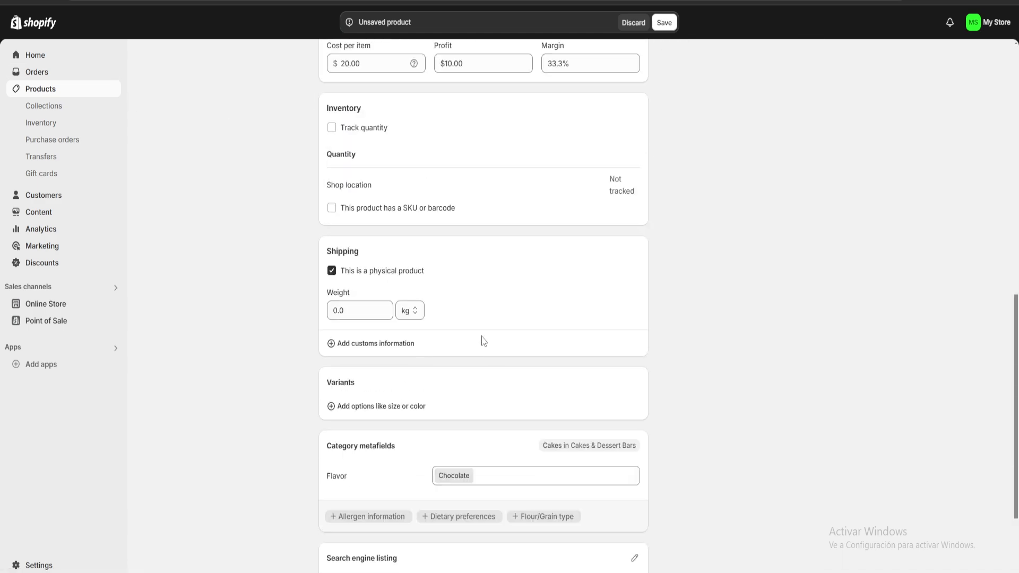
scroll(383, 310, "down", 2)
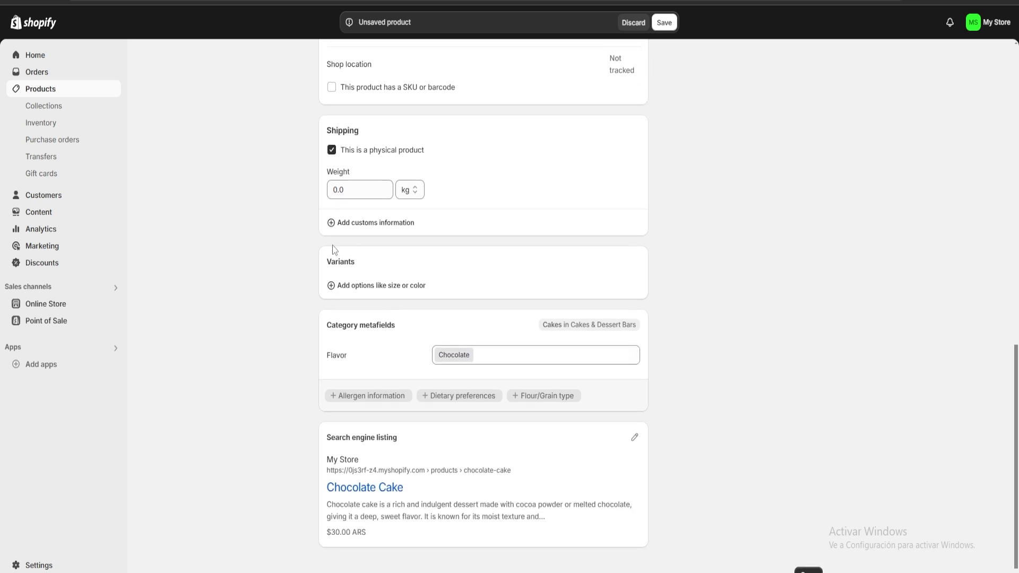
double_click(343, 263)
left_click(373, 270)
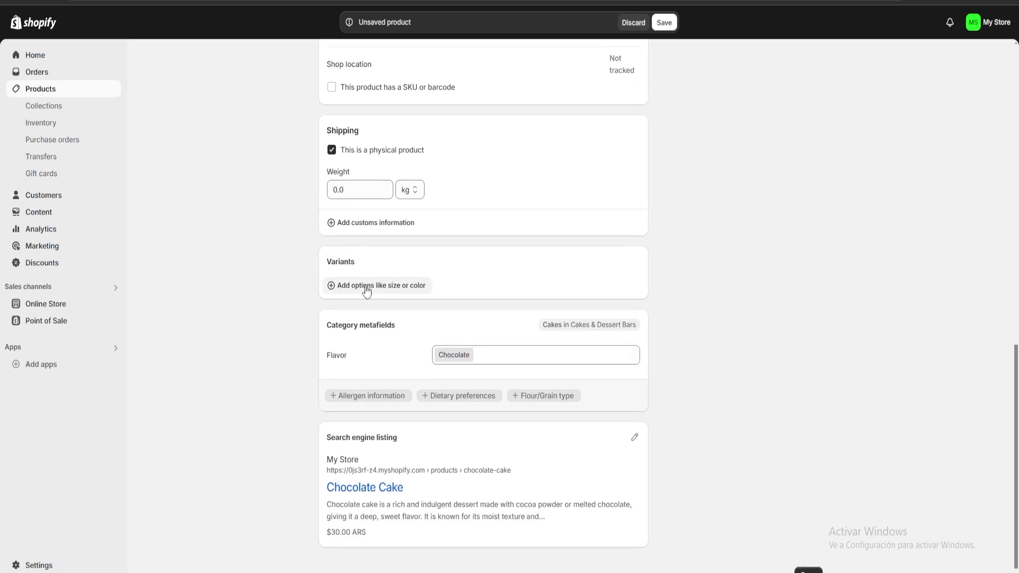
left_click(367, 292)
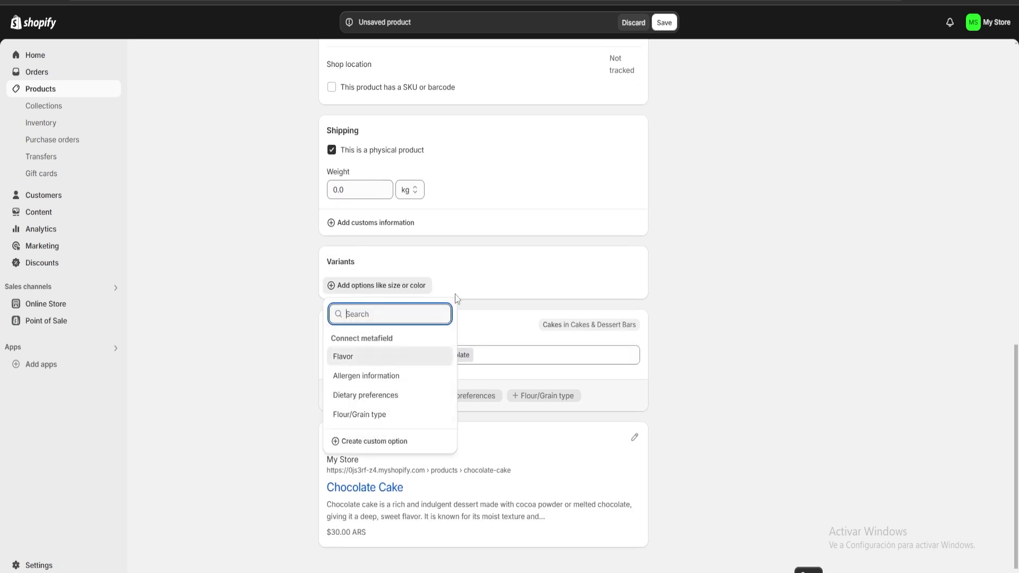
left_click(346, 363)
scroll(387, 391, "down", 1)
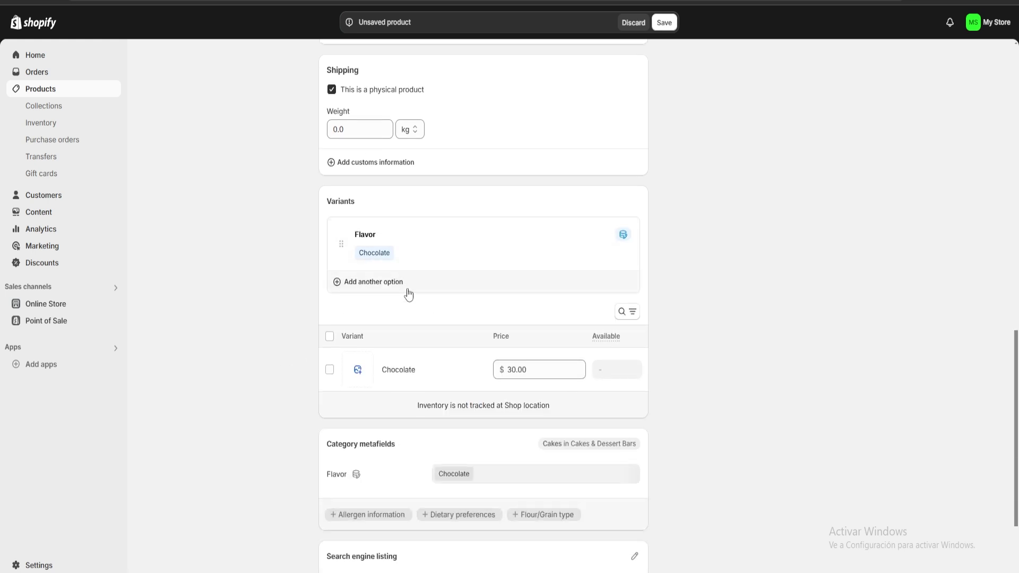
- Add Dulce de leche as a second value of the Flavor option and check the resulting variants
left_click(420, 250)
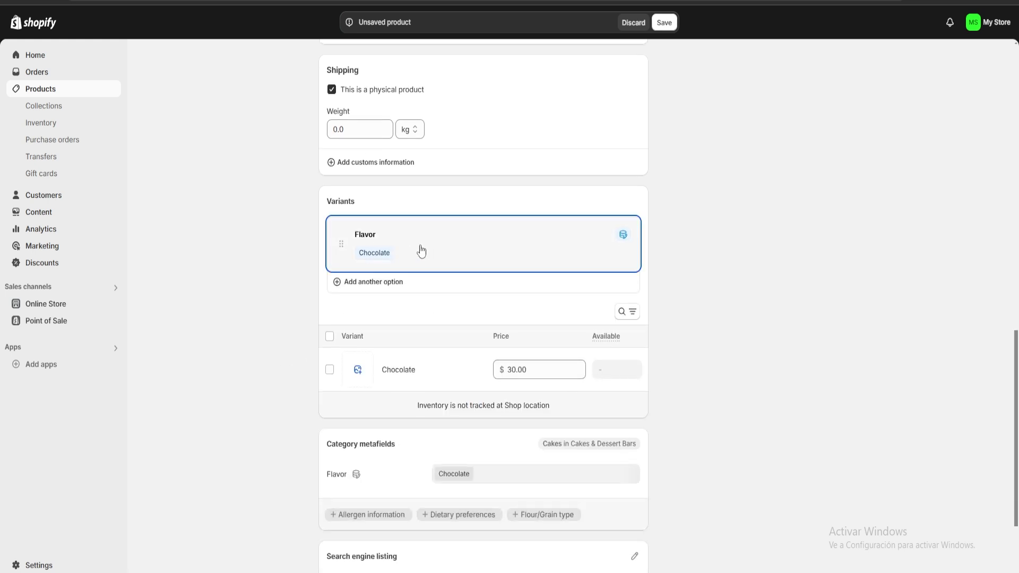
left_click(421, 293)
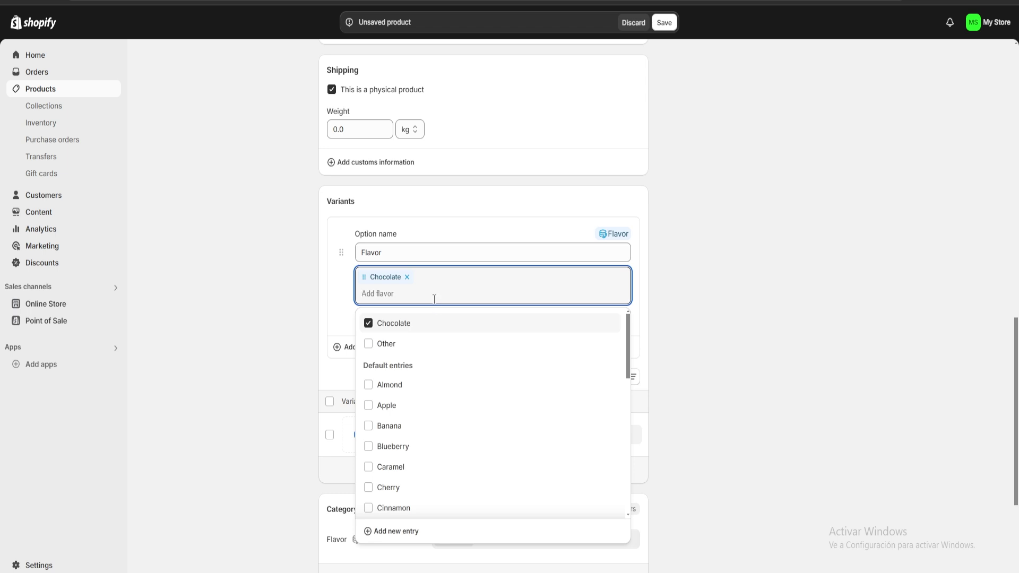
scroll(446, 409, "down", 2)
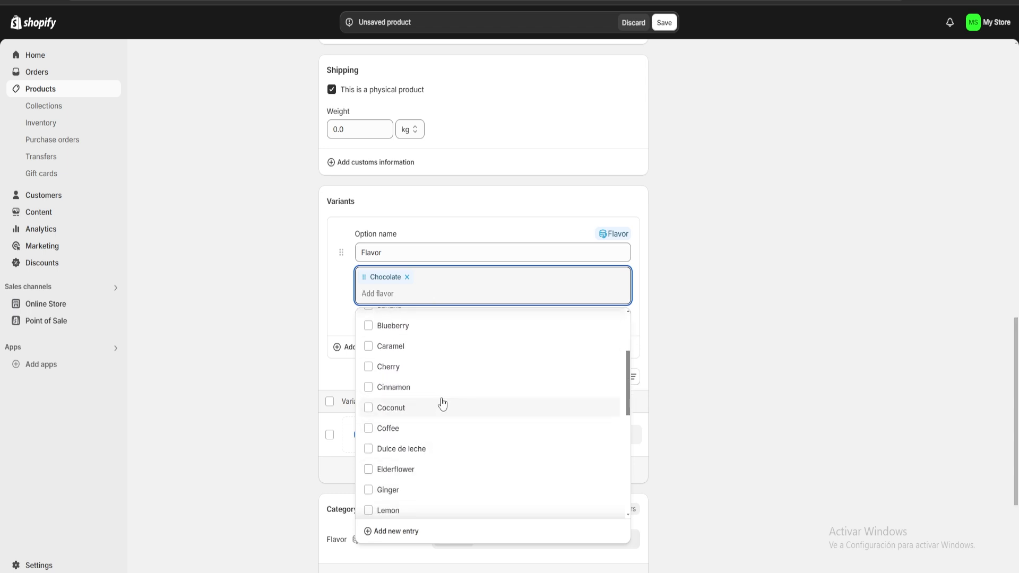
scroll(427, 385, "down", 2)
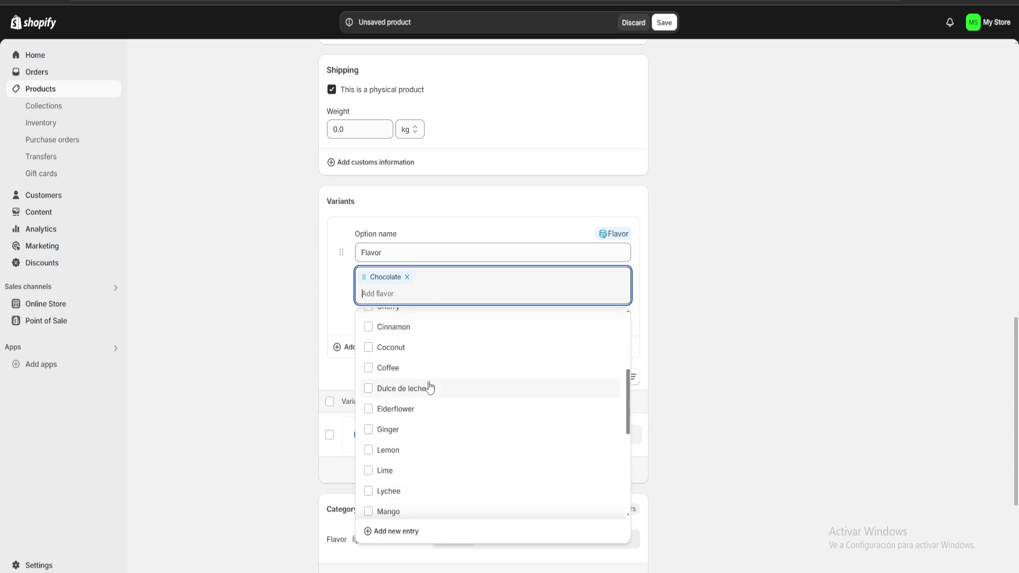
scroll(427, 420, "down", 6)
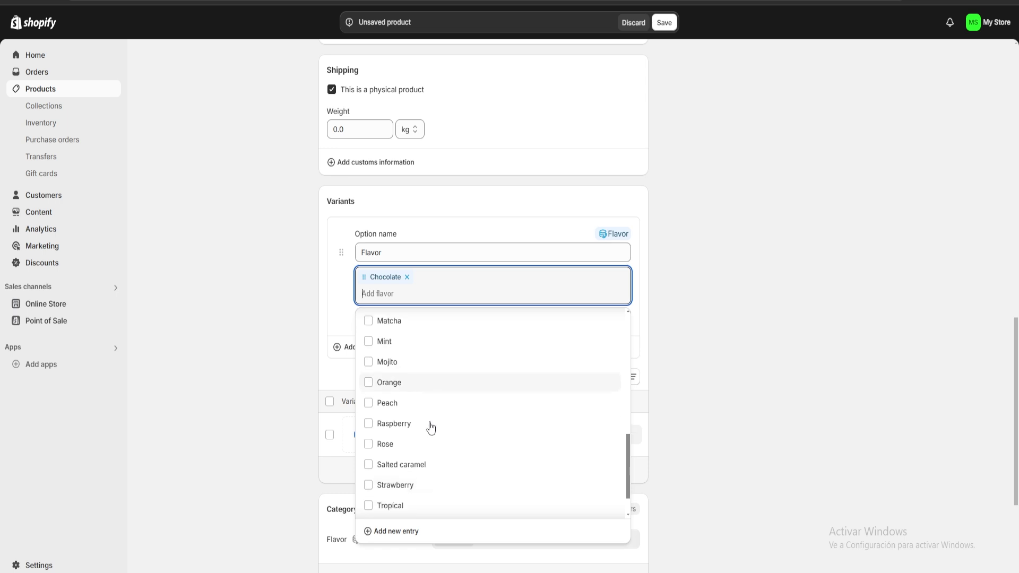
scroll(430, 425, "down", 2)
scroll(441, 430, "up", 8)
scroll(446, 424, "down", 2)
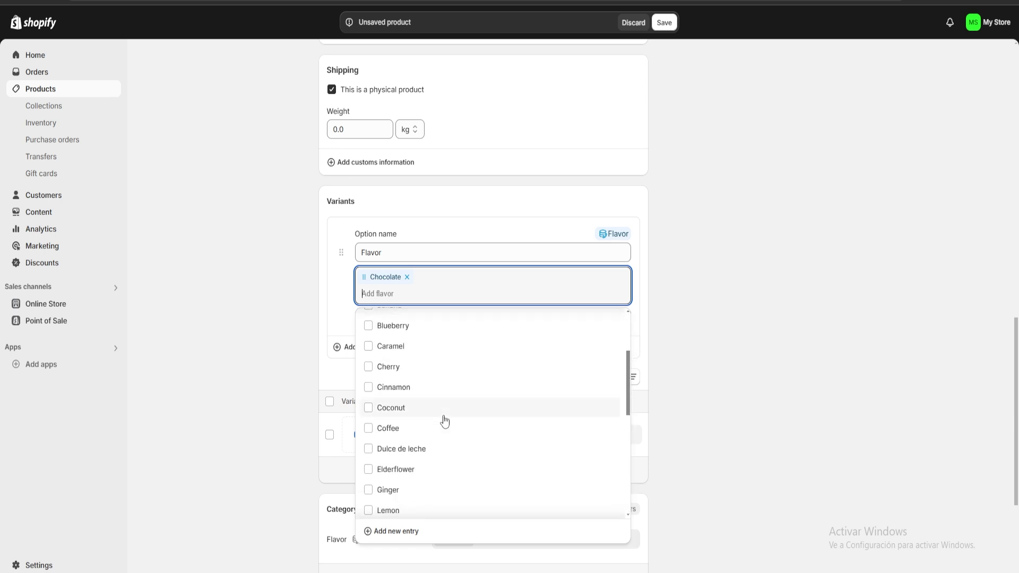
scroll(443, 419, "down", 2)
left_click(409, 390)
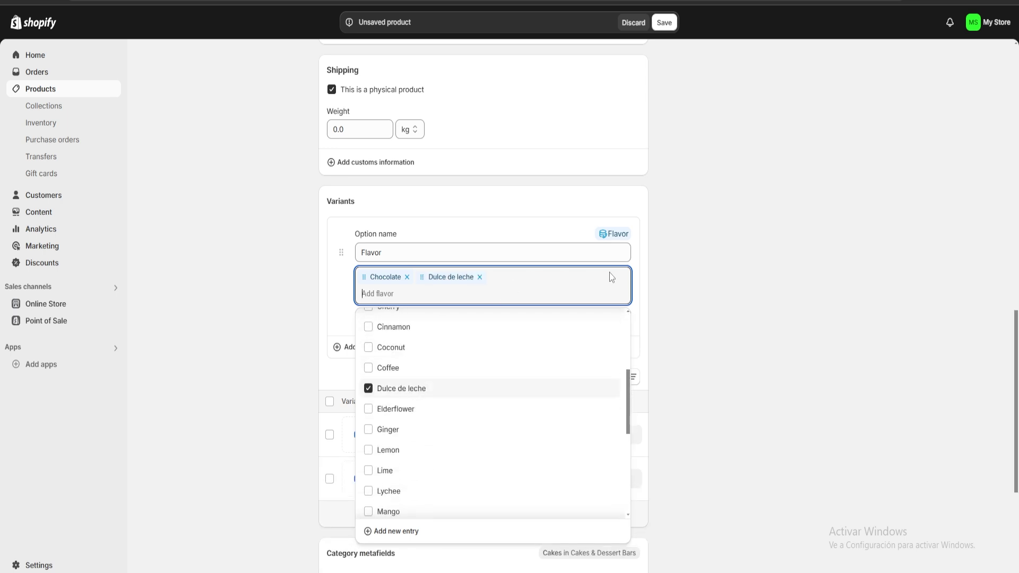
key("Escape")
scroll(482, 368, "down", 2)
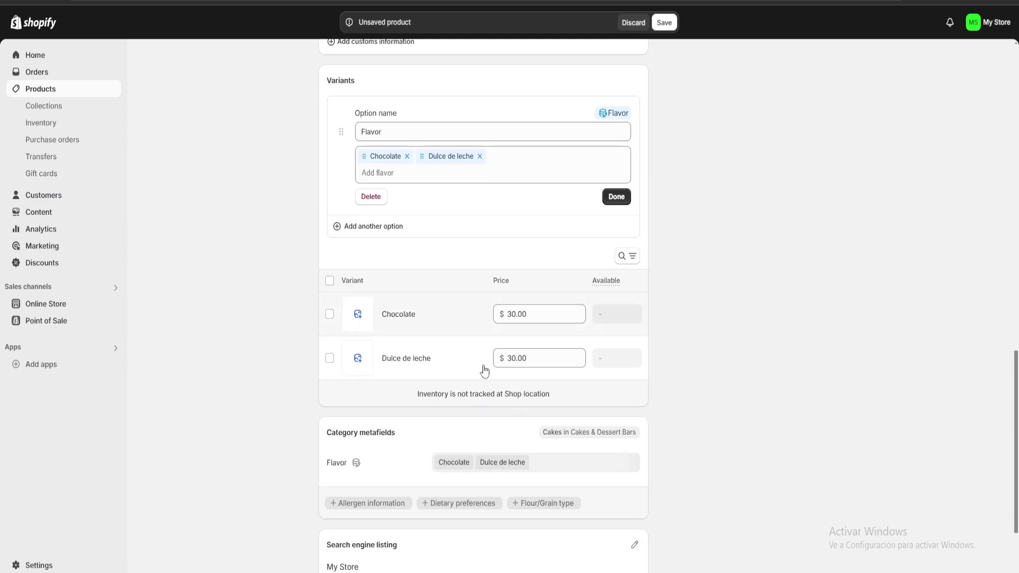
scroll(526, 353, "up", 3)
scroll(525, 353, "down", 4)
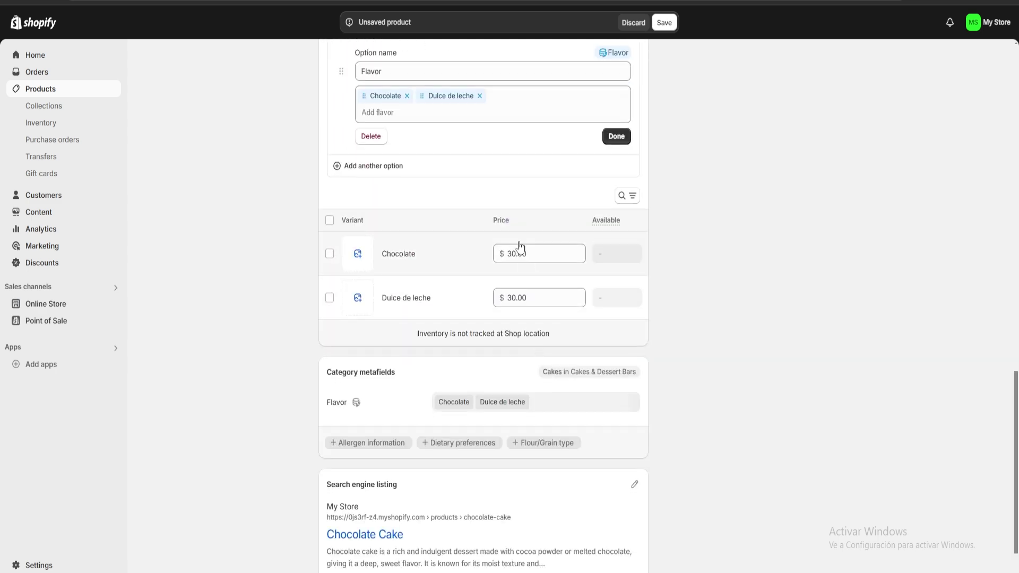
- Set the Dulce de leche variant's price to $40 and review the Chocolate Cake product's details from the title down
left_click(540, 295)
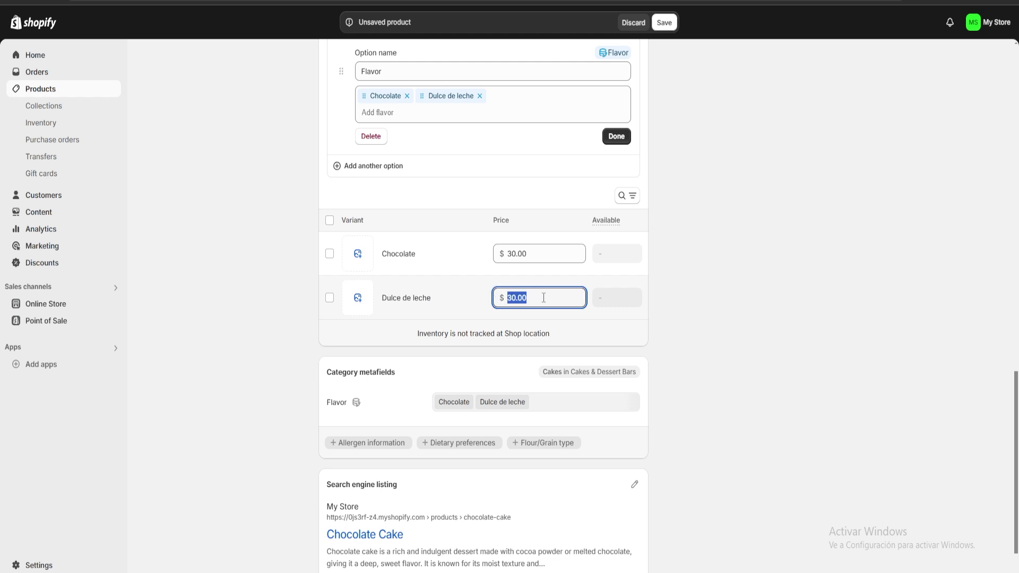
type("40")
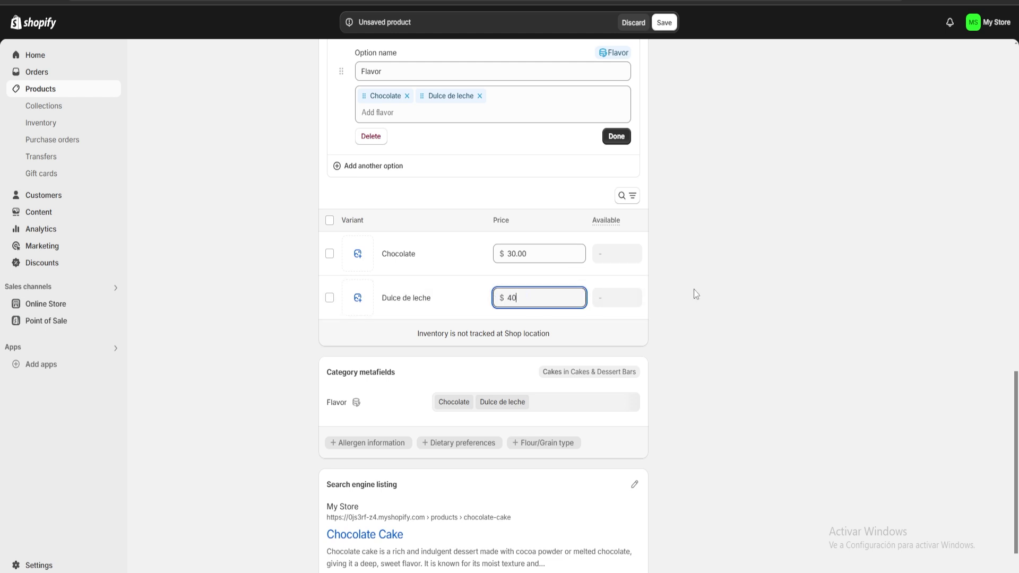
left_click(695, 289)
scroll(549, 308, "up", 5)
scroll(545, 329, "down", 4)
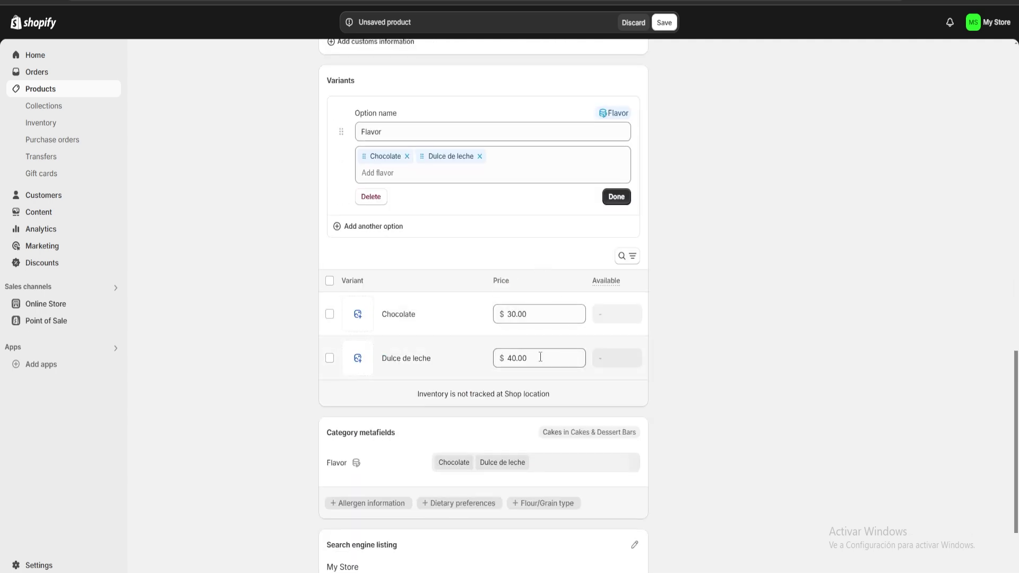
scroll(531, 342, "up", 3)
scroll(531, 342, "down", 4)
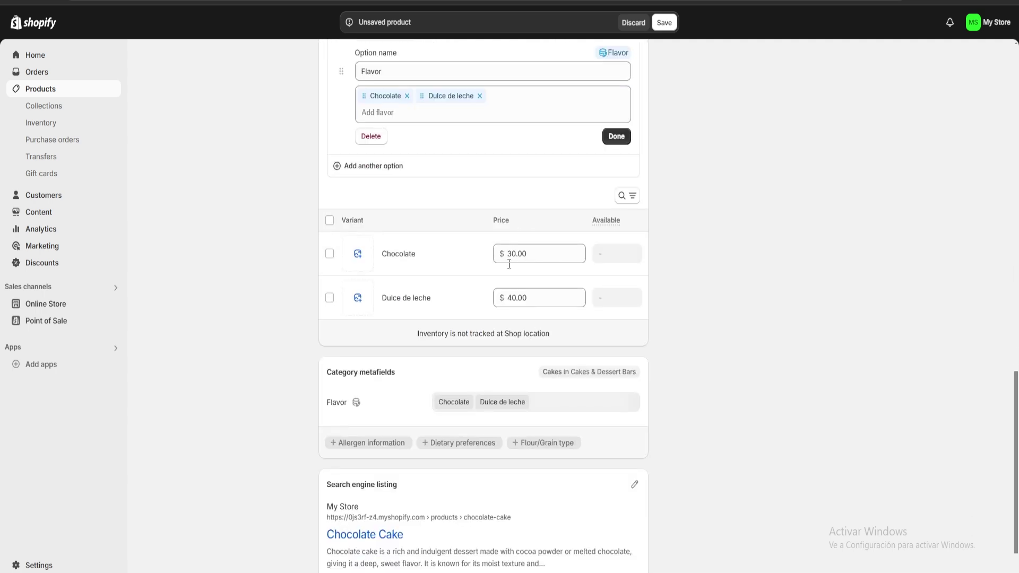
scroll(536, 355, "up", 18)
left_click_drag(409, 126, 340, 119)
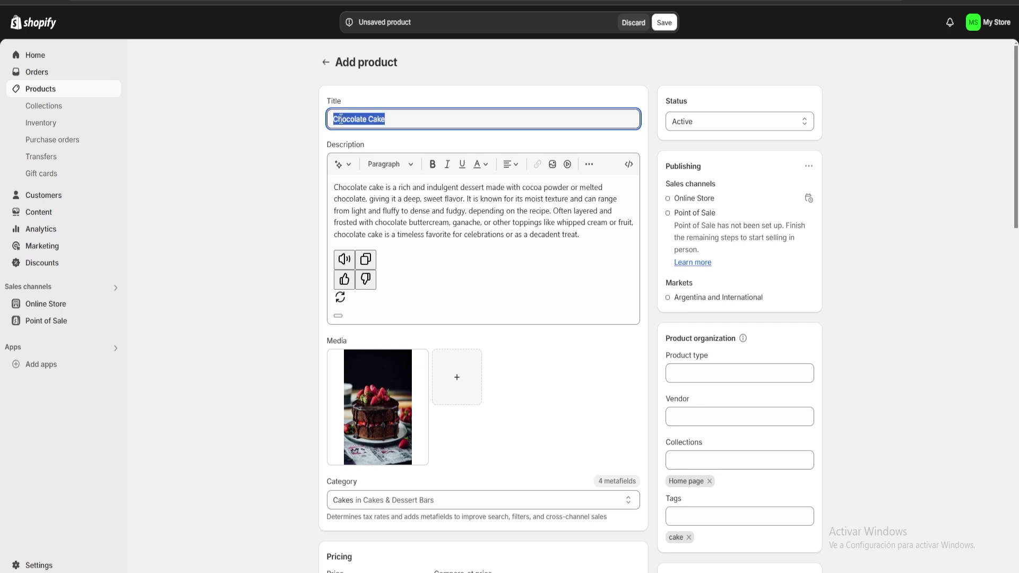
scroll(642, 339, "down", 15)
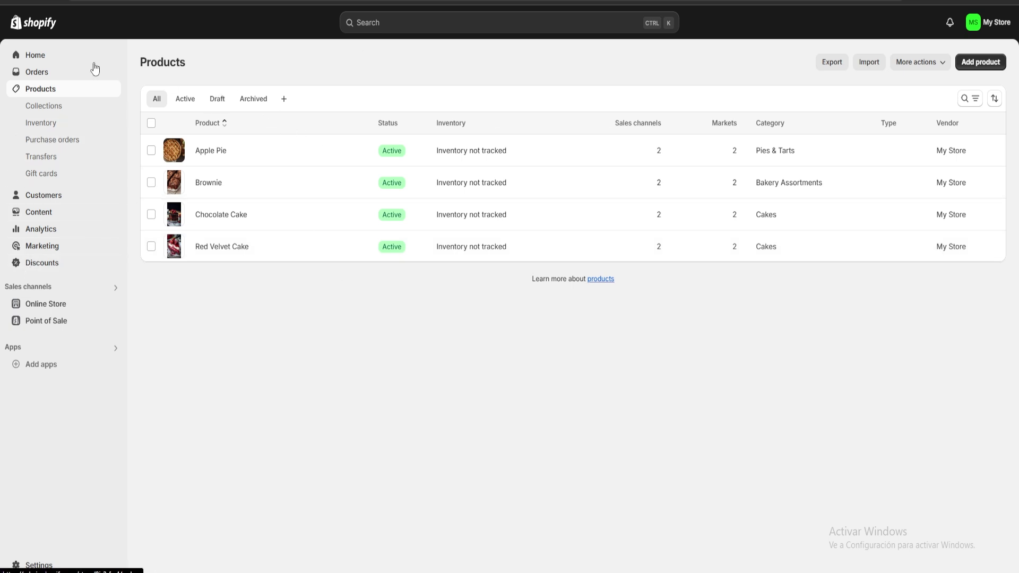
- Open the online store's themes page and browse the current Dawn theme and the popular free themes
left_click(49, 304)
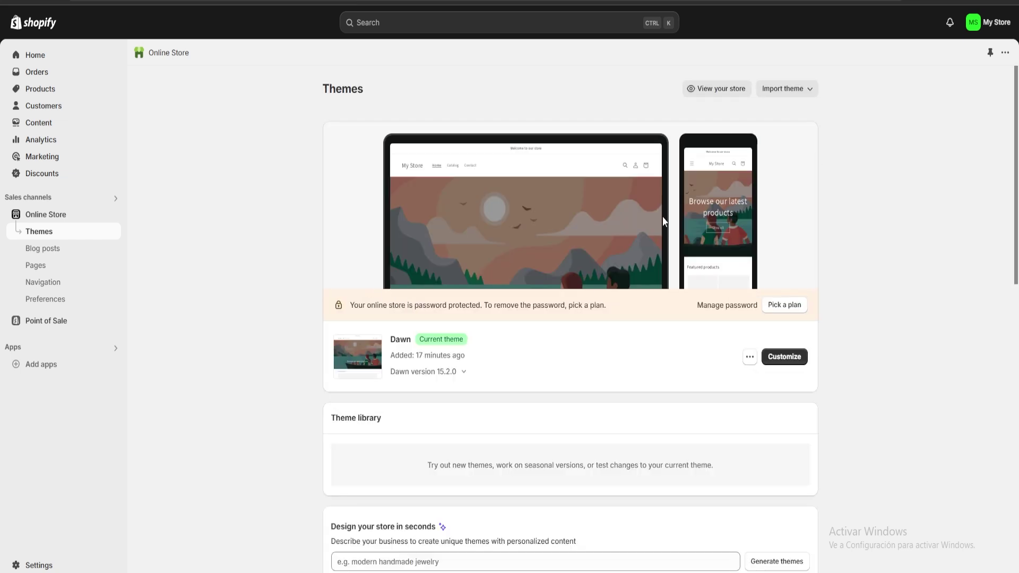
scroll(544, 205, "down", 5)
scroll(585, 273, "up", 5)
scroll(792, 237, "down", 3)
scroll(562, 353, "up", 3)
scroll(562, 352, "down", 10)
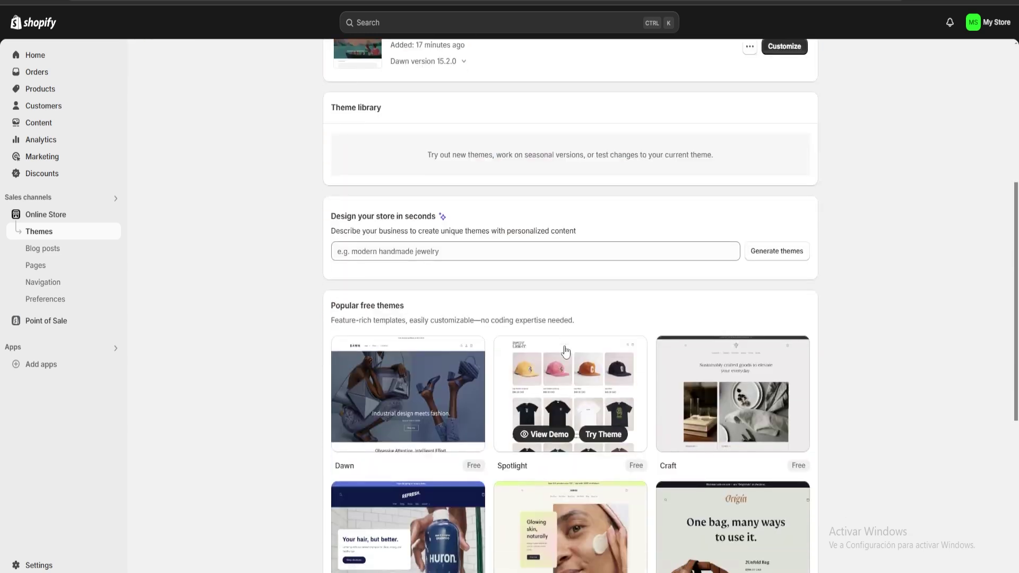
scroll(603, 370, "up", 2)
scroll(690, 344, "down", 3)
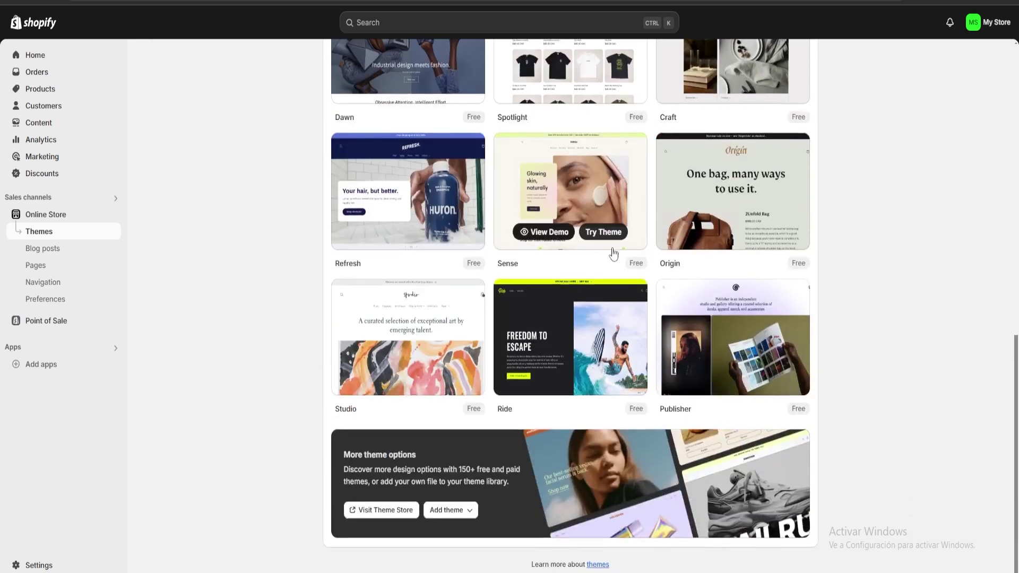
scroll(637, 212, "up", 2)
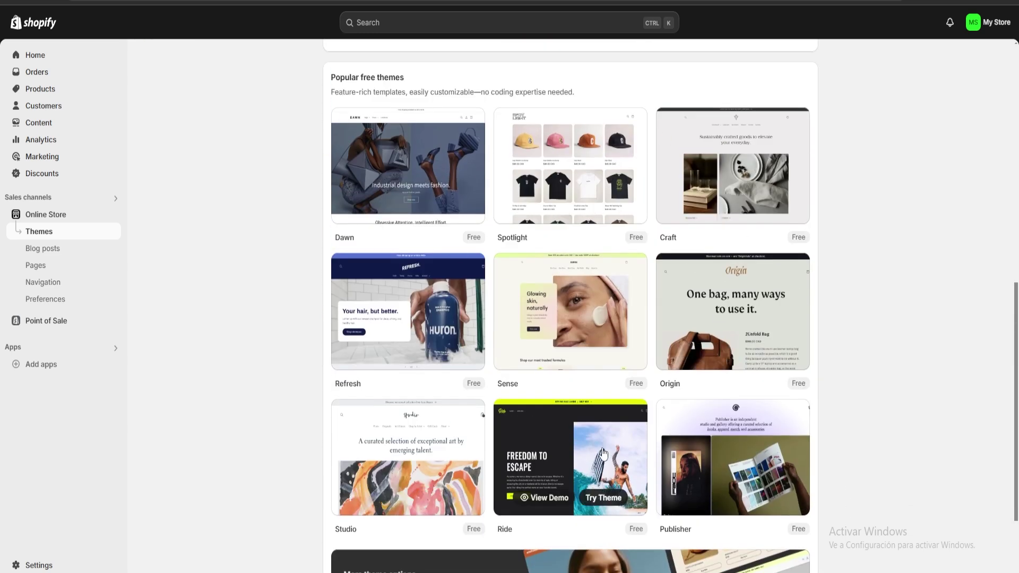
scroll(619, 435, "down", 2)
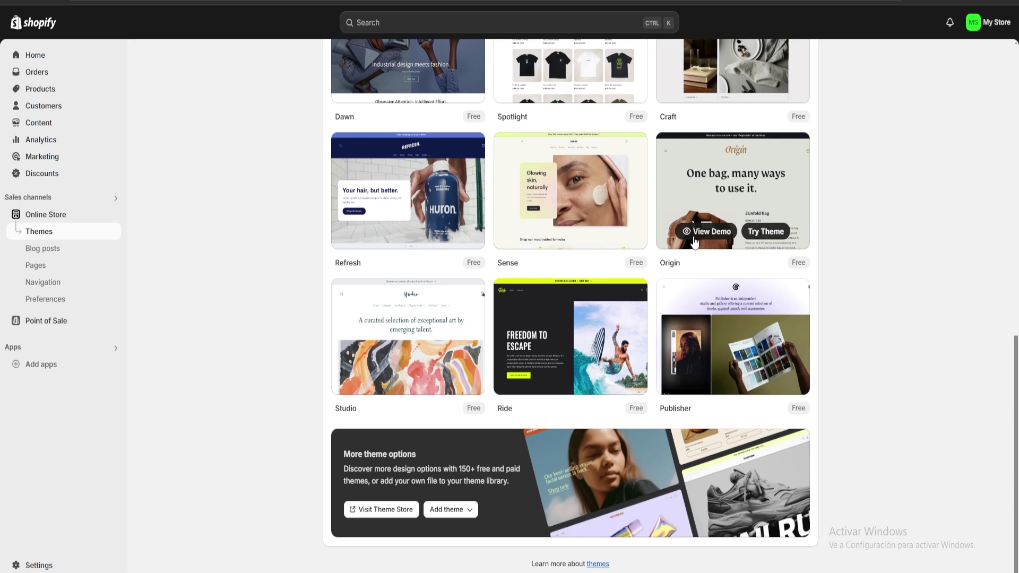
scroll(638, 301, "up", 4)
scroll(626, 340, "up", 7)
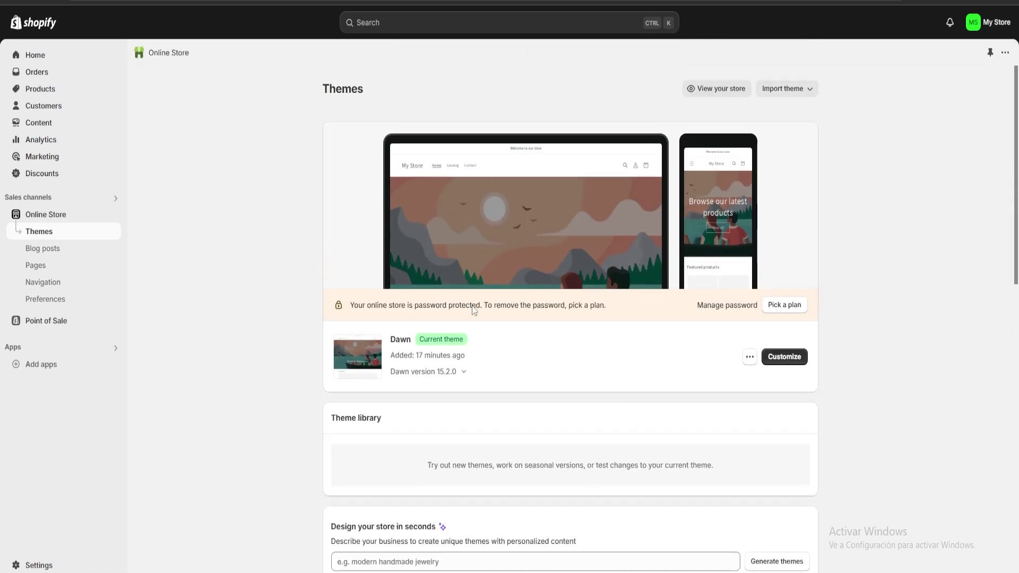
scroll(626, 308, "down", 10)
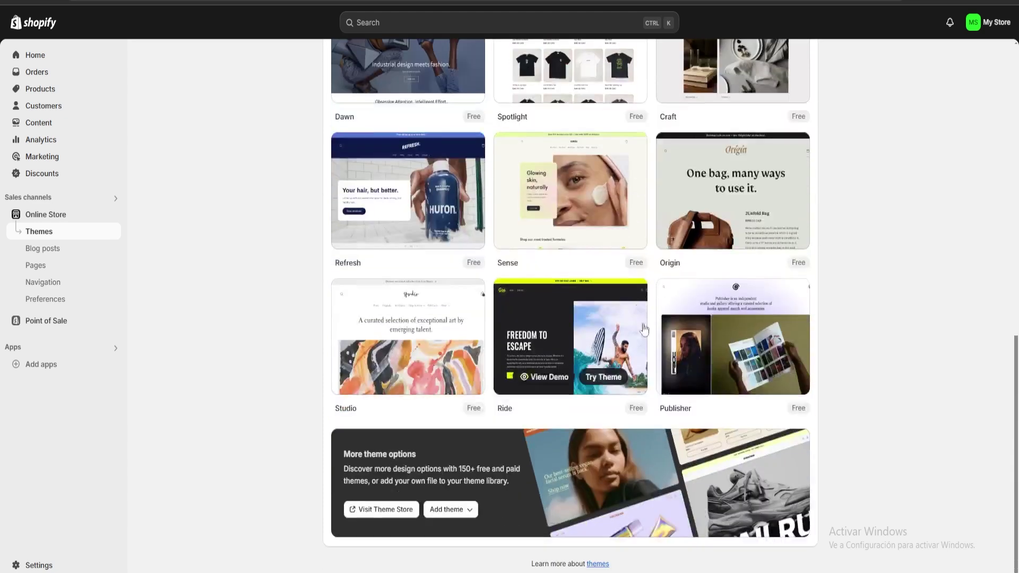
scroll(679, 407, "up", 10)
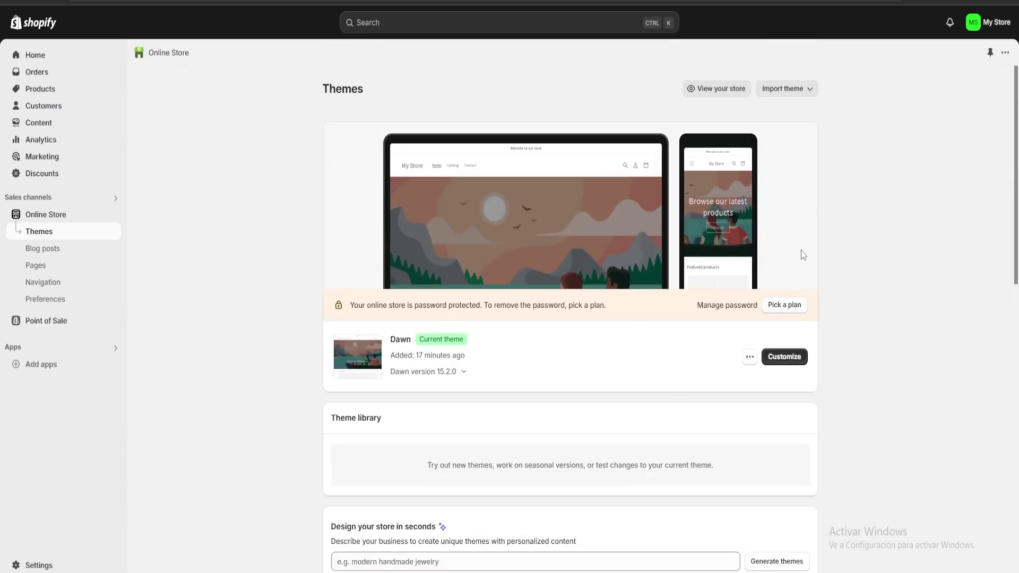
- Open the Dawn theme for customization, examine the home page preview from header to footer, and exit the editor
left_click(791, 360)
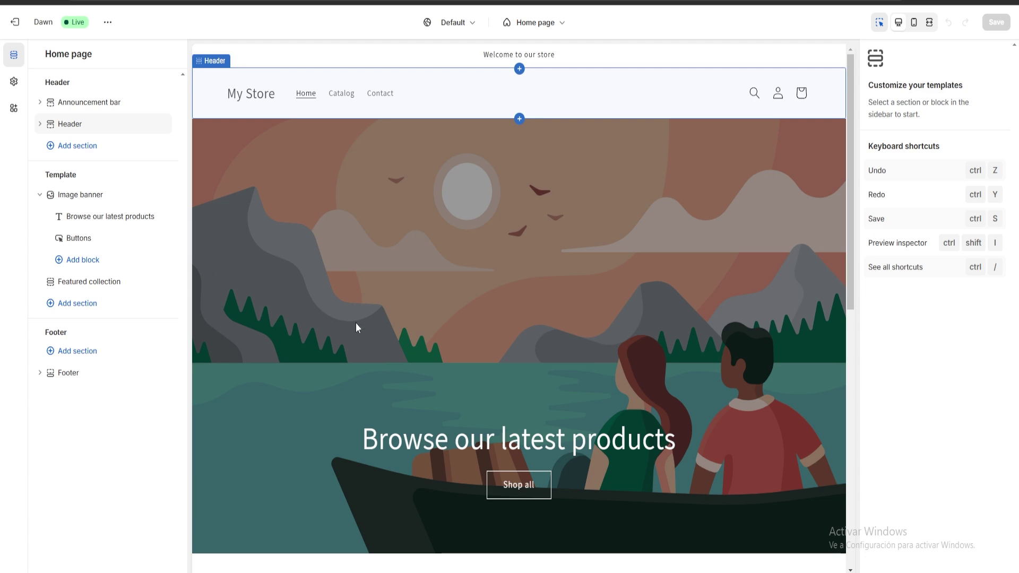
scroll(371, 326, "down", 4)
scroll(425, 313, "up", 3)
scroll(477, 234, "down", 5)
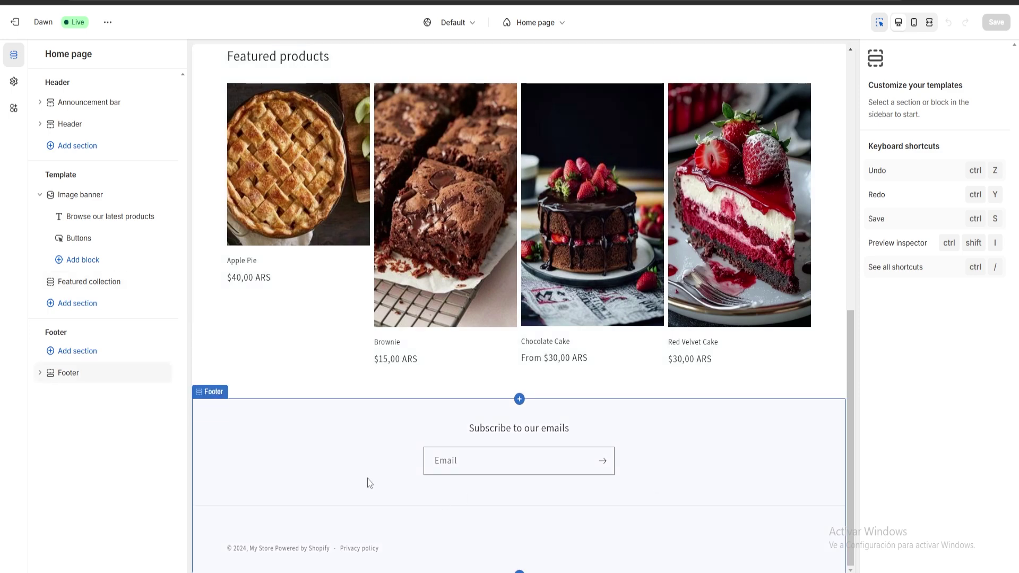
scroll(328, 491, "up", 10)
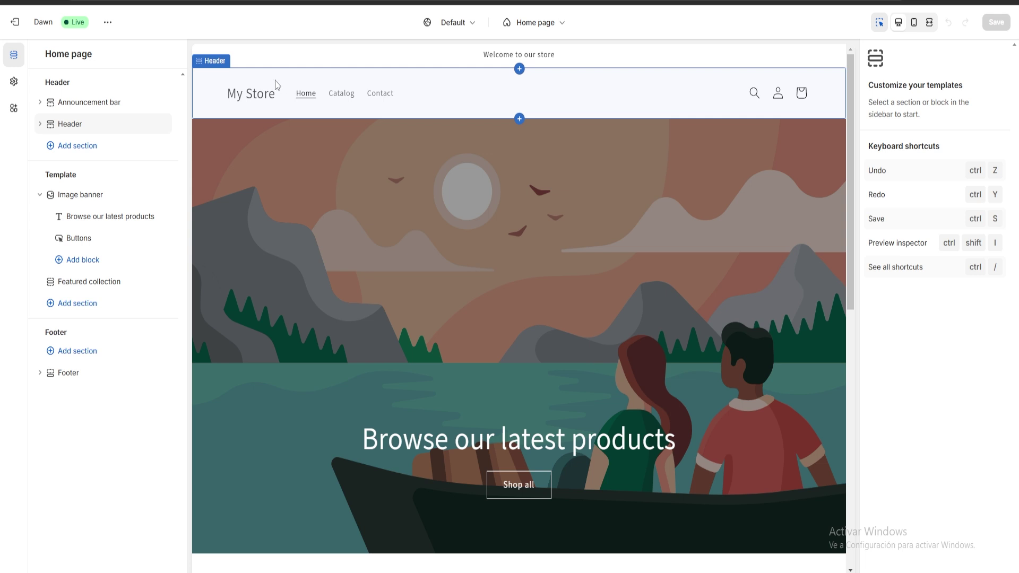
left_click(15, 22)
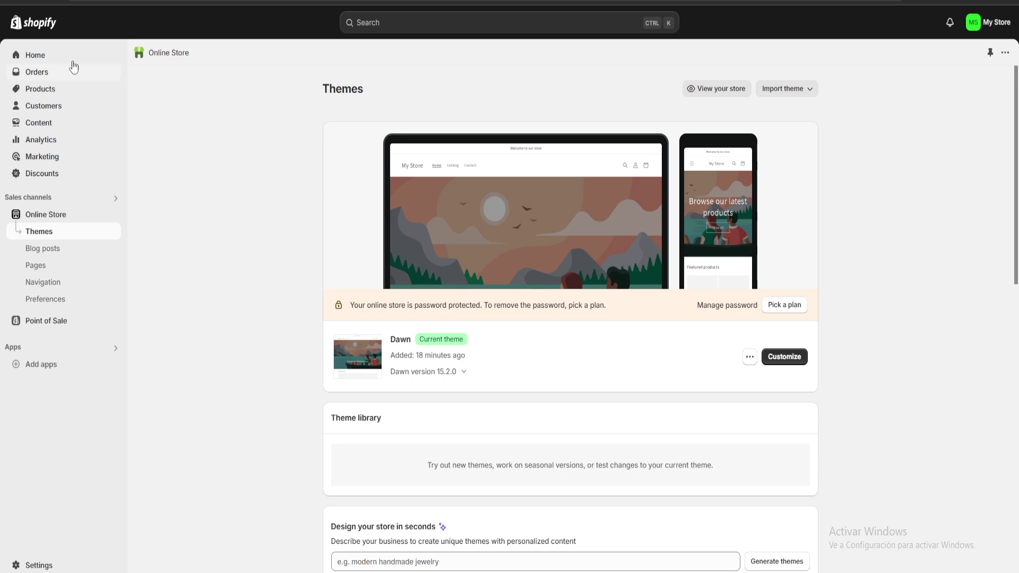
- Rename the store to Bakery through the setup guide's naming task, save the profile and close the settings
left_click(53, 57)
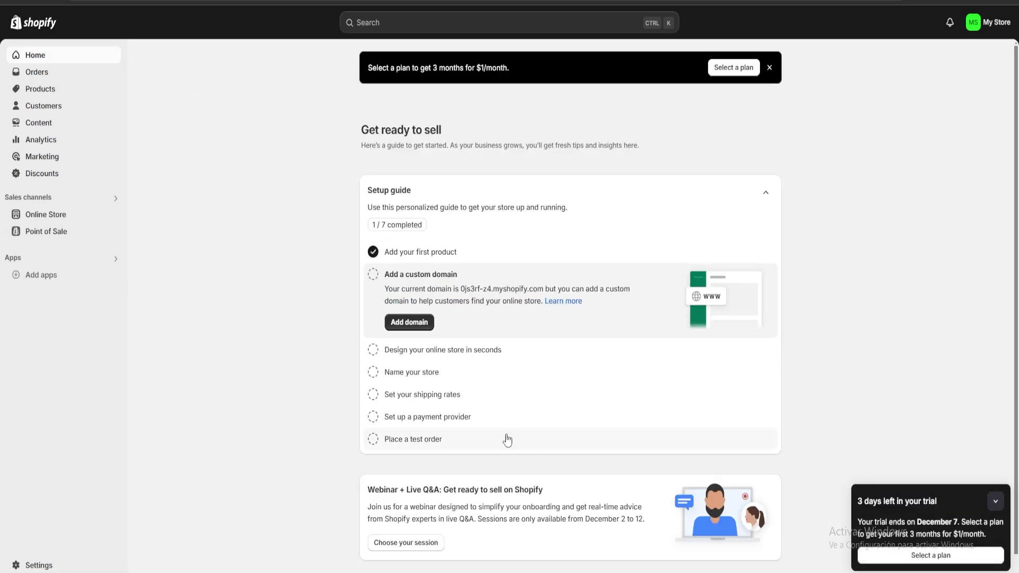
left_click(429, 378)
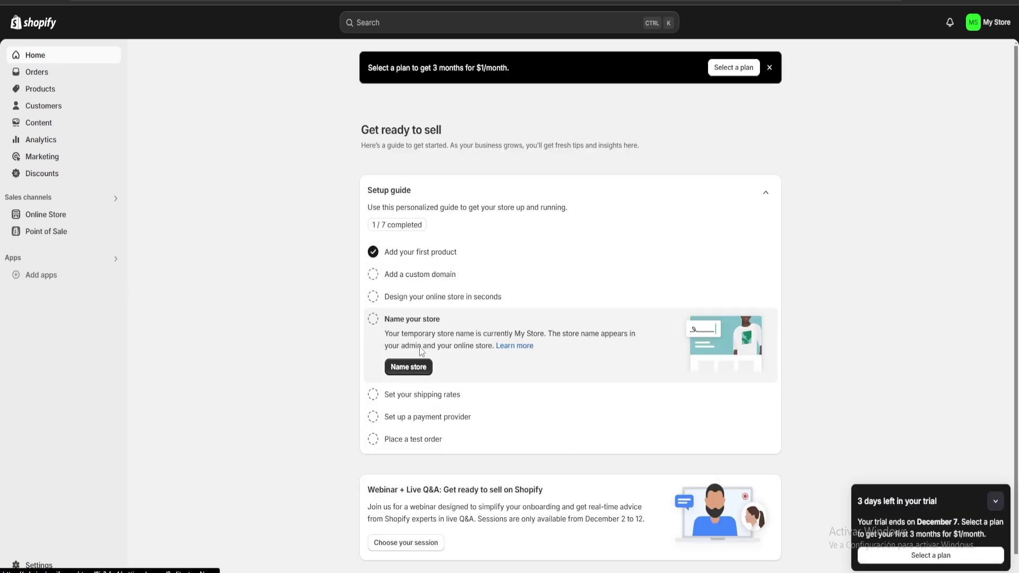
left_click(408, 365)
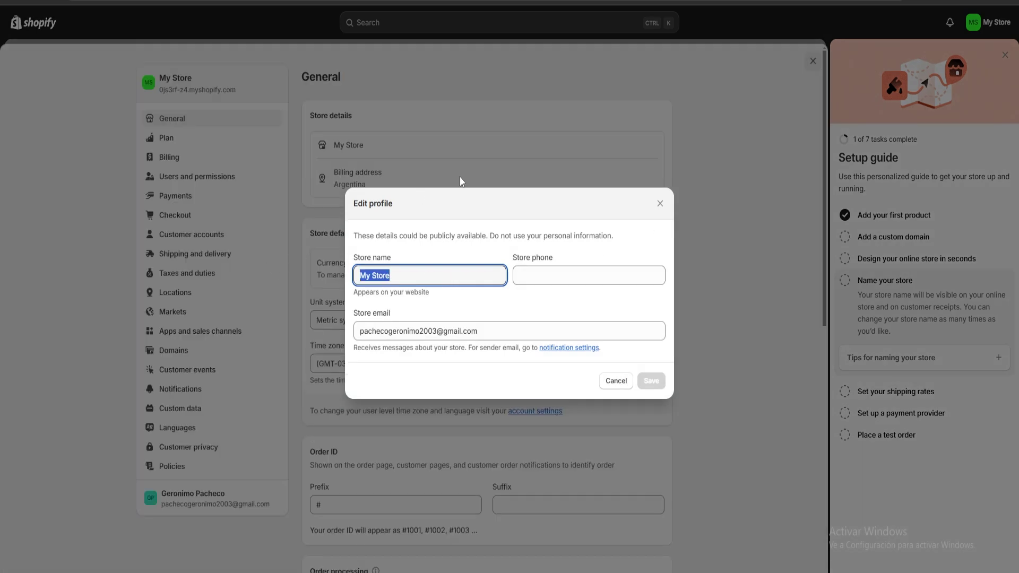
type("B")
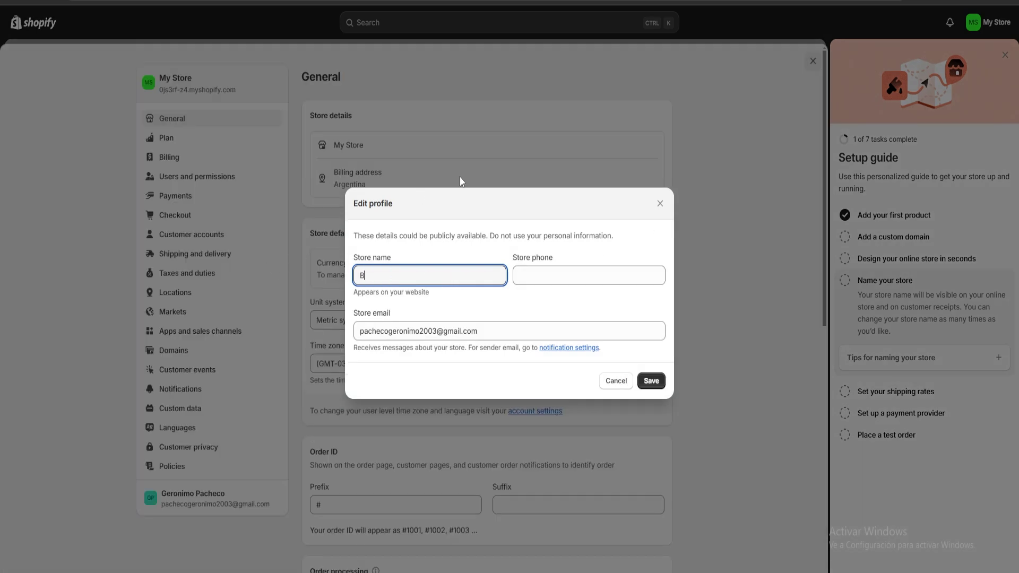
type("akery")
left_click(654, 383)
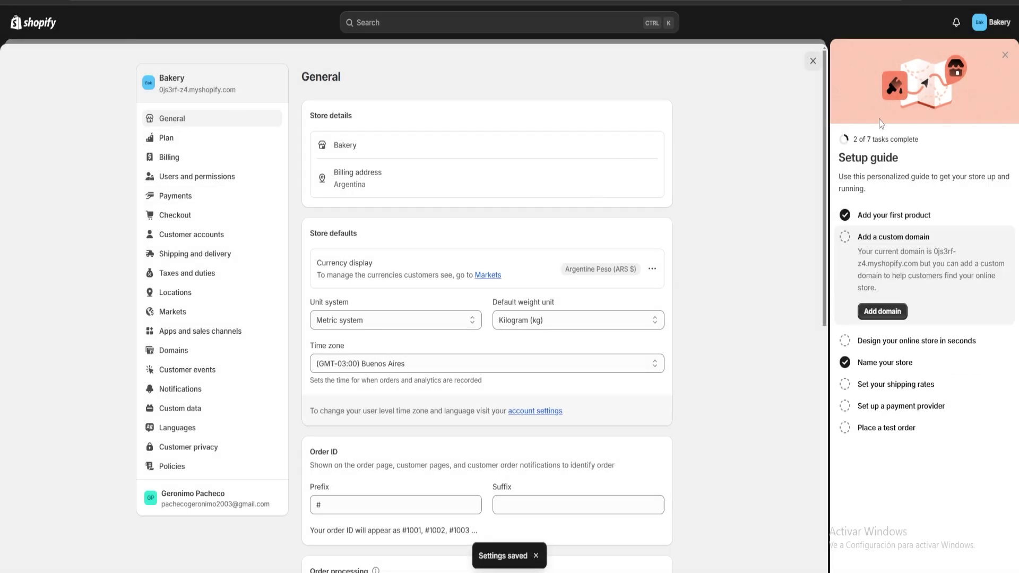
left_click(1005, 55)
left_click(1004, 60)
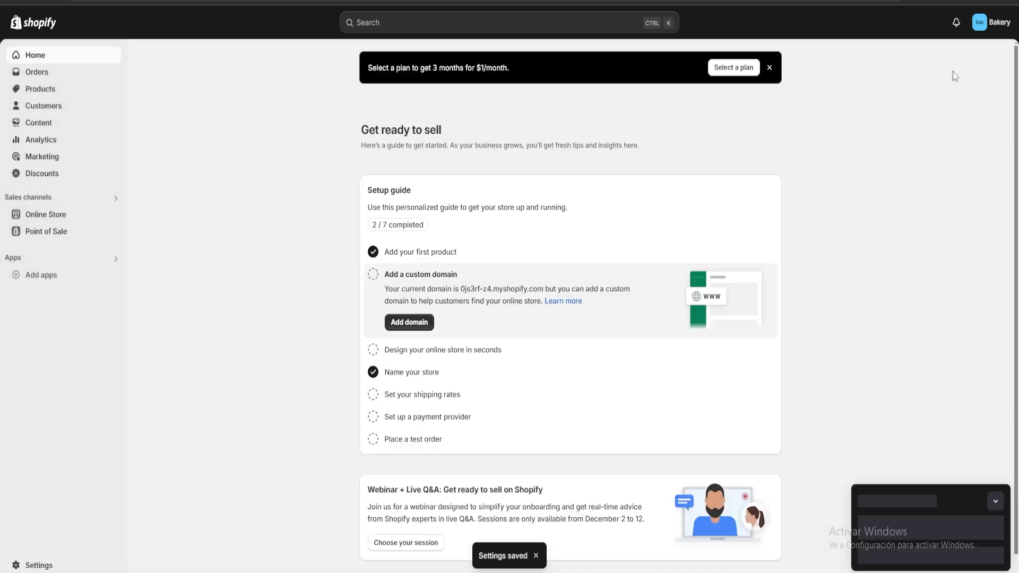
- Reopen the Dawn theme for customization and check the store name and banner in the home page preview
left_click(47, 215)
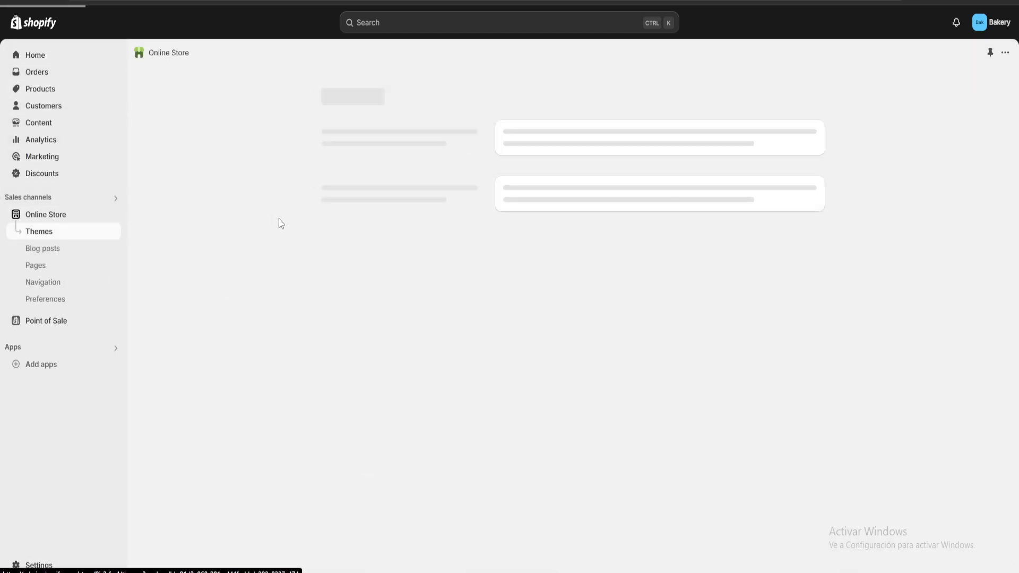
scroll(584, 266, "down", 3)
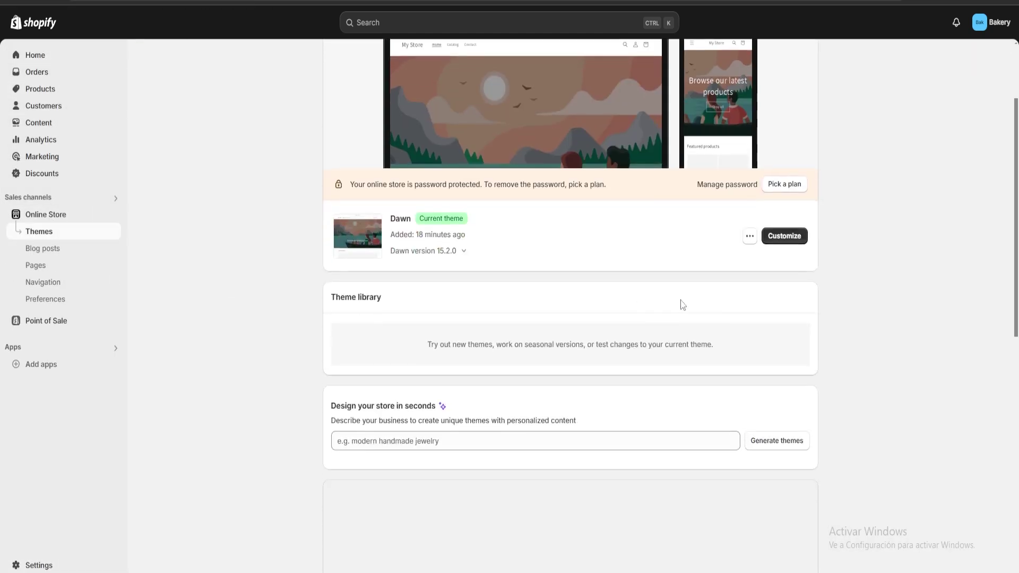
left_click(777, 238)
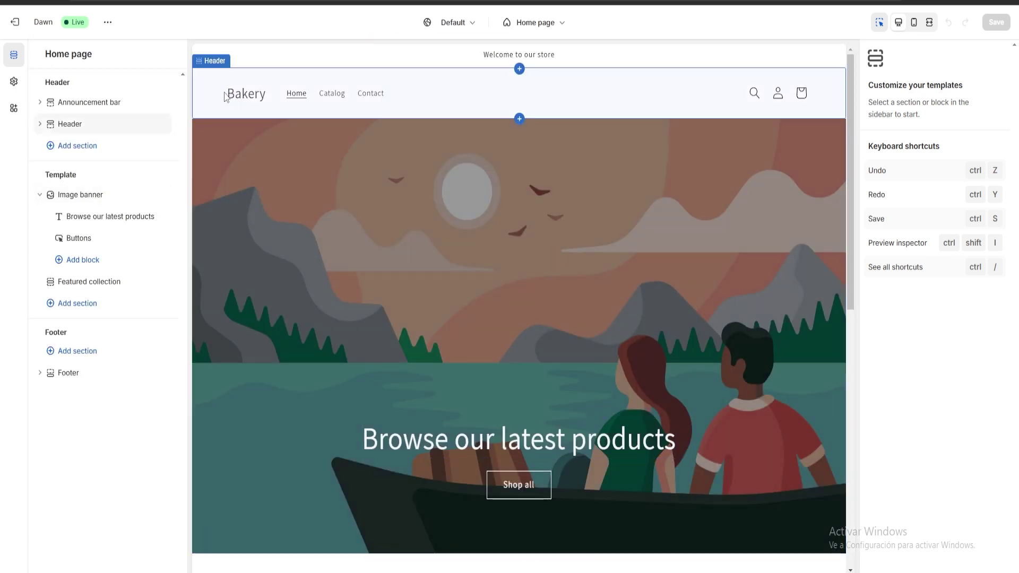
scroll(537, 302, "down", 2)
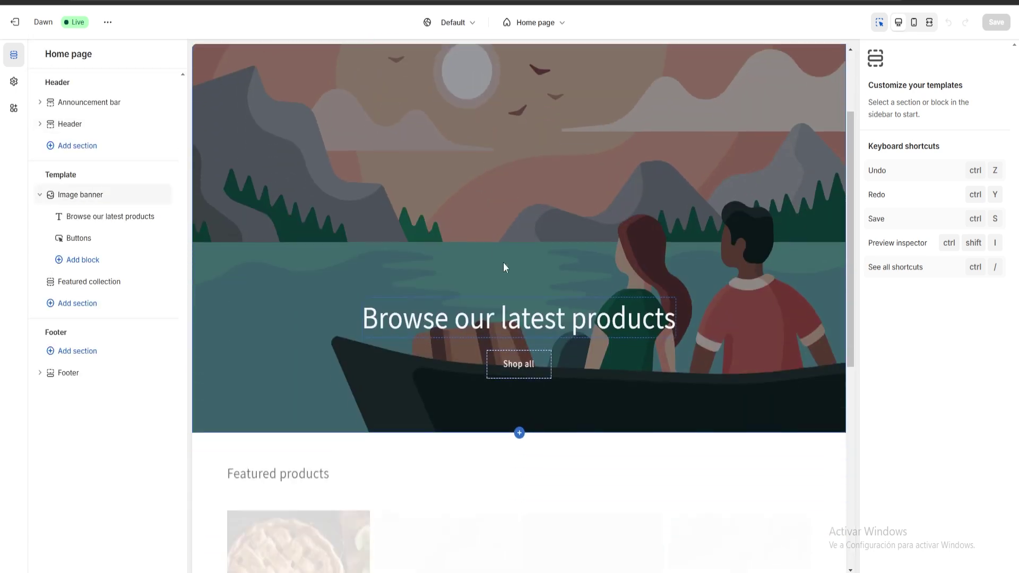
scroll(503, 262, "up", 2)
scroll(487, 294, "down", 2)
scroll(556, 237, "up", 2)
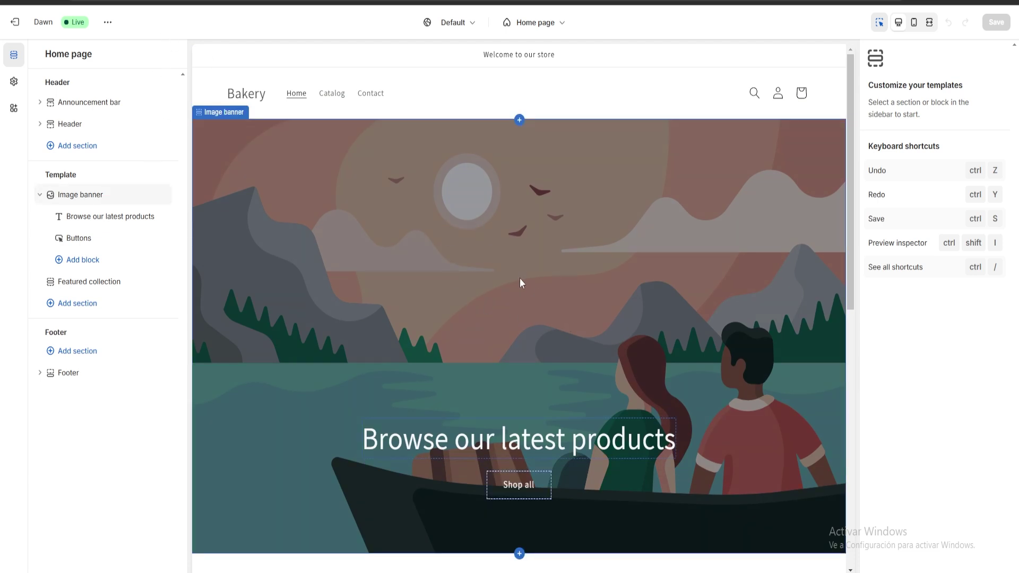
scroll(550, 275, "down", 1)
scroll(558, 307, "up", 1)
- Select the home page's image banner and search the free images for "bakery" for its first image
left_click(559, 319)
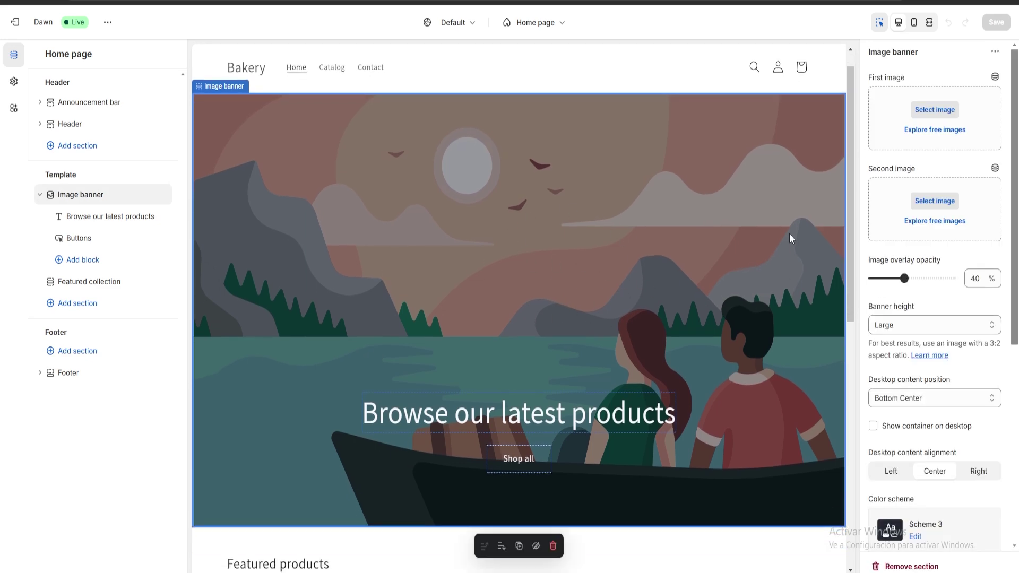
left_click(935, 110)
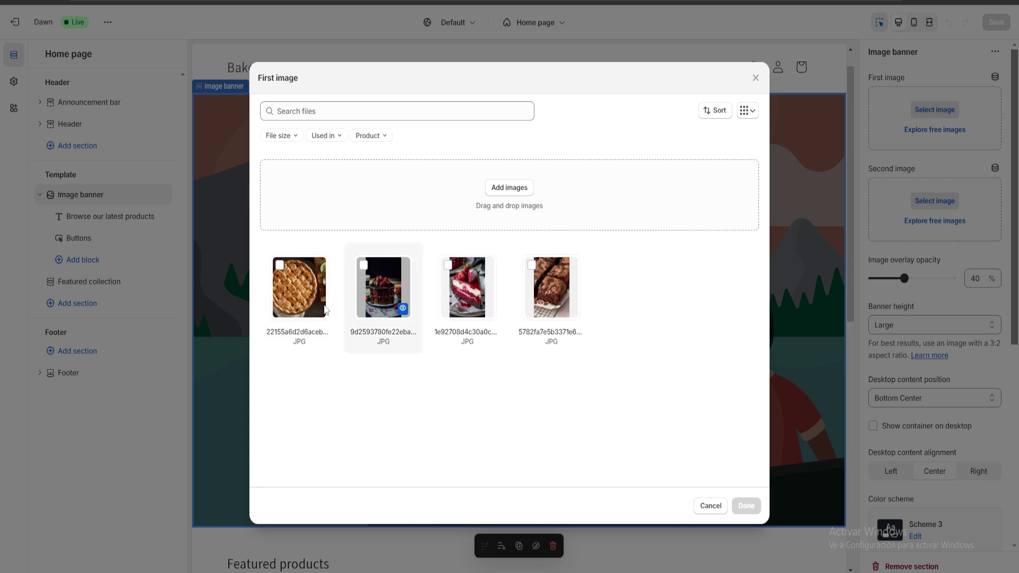
left_click(757, 80)
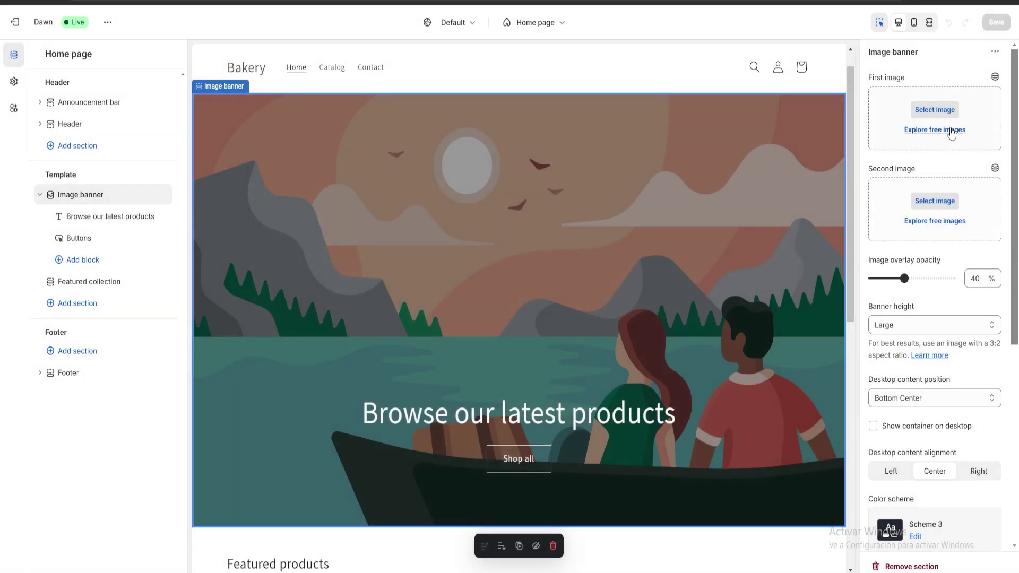
left_click(932, 129)
left_click(935, 85)
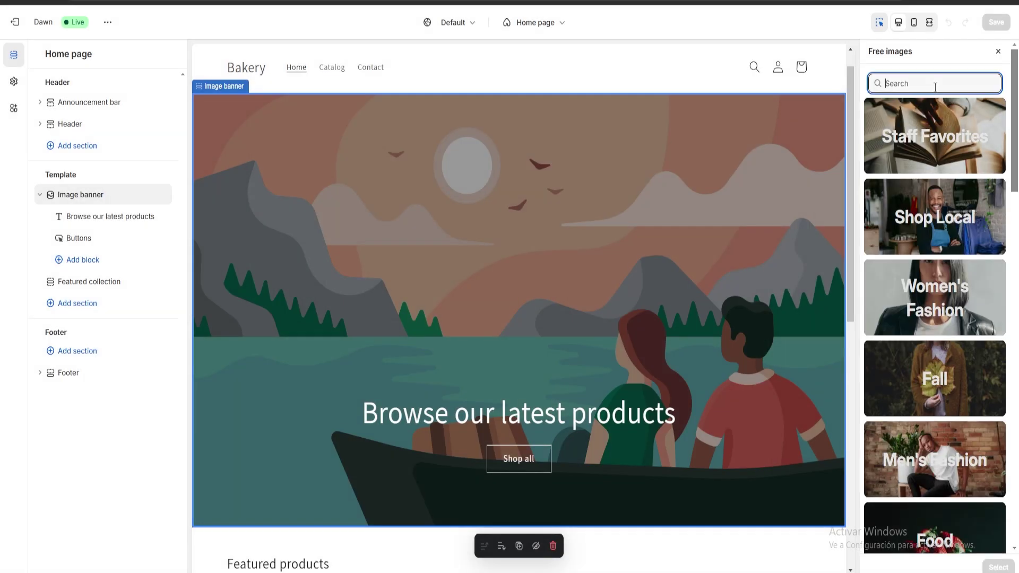
type("b")
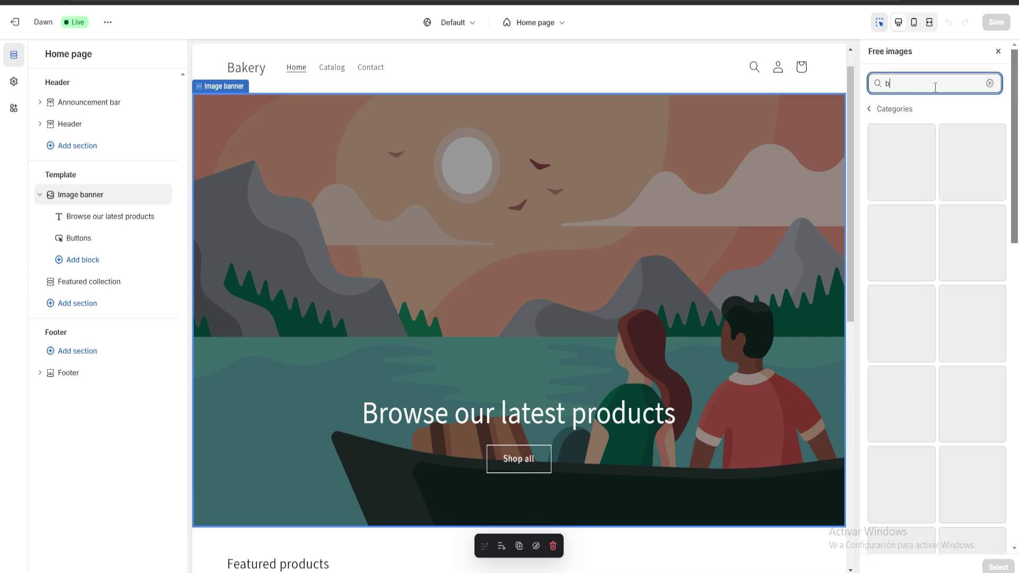
type("akery")
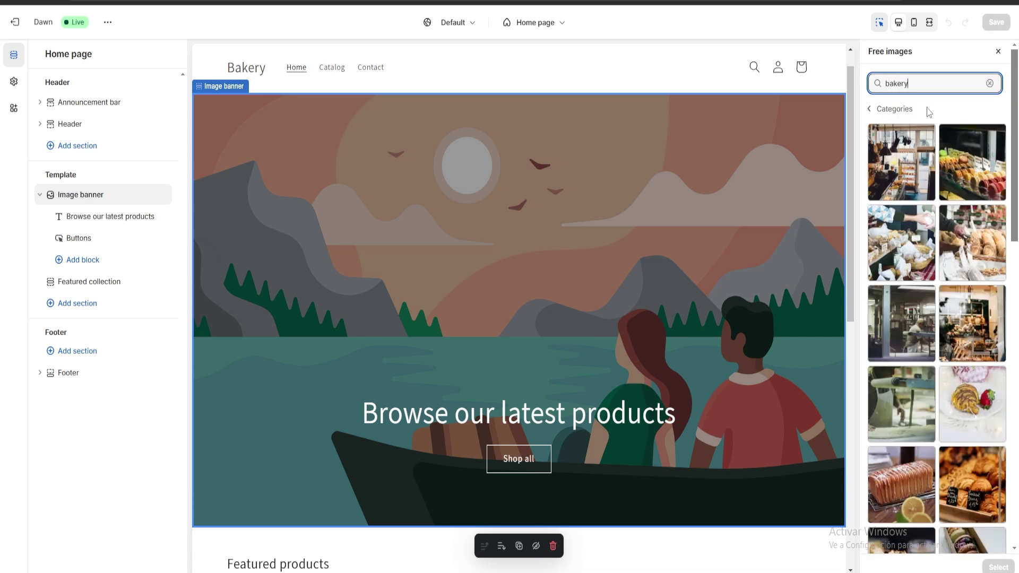
- Choose the macaron display photo from the free bakery images as the image banner's first image
scroll(944, 285, "down", 3)
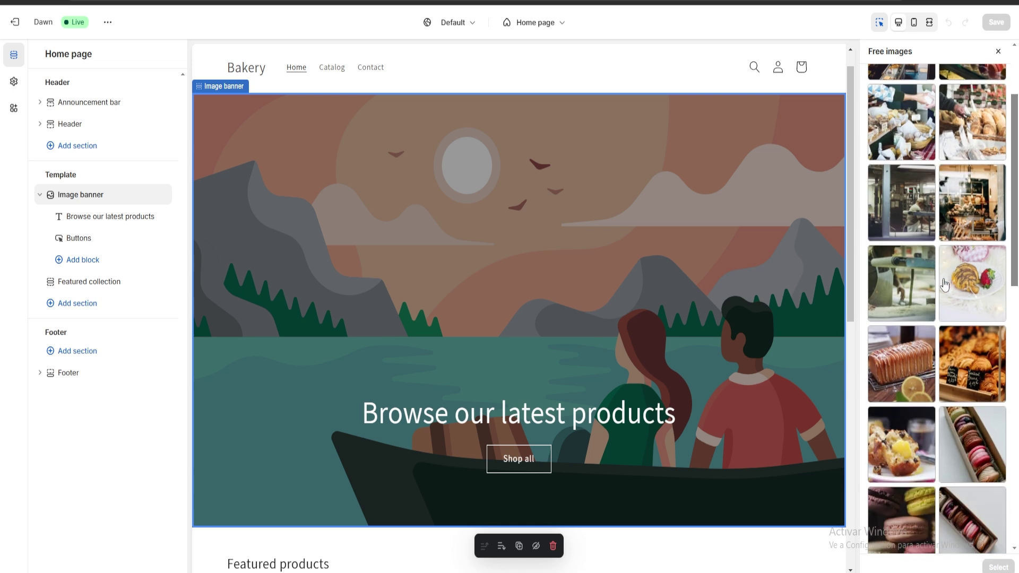
scroll(944, 285, "up", 3)
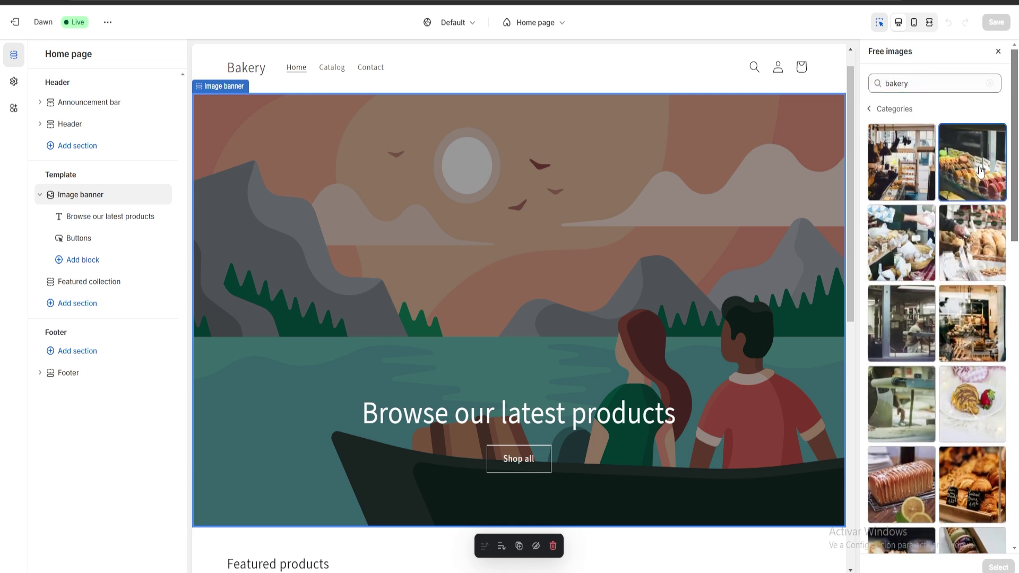
left_click(980, 171)
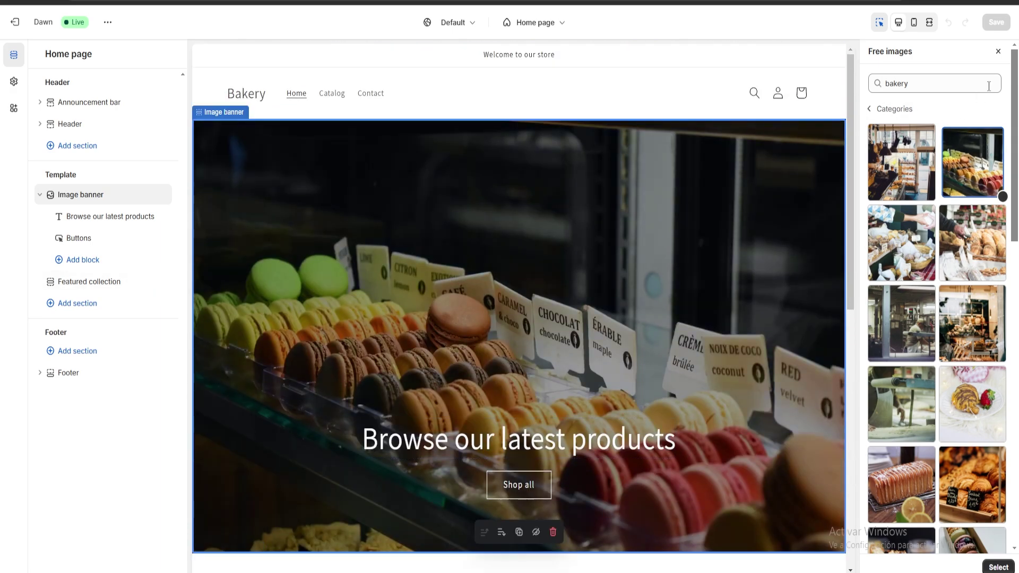
left_click(999, 53)
left_click(943, 130)
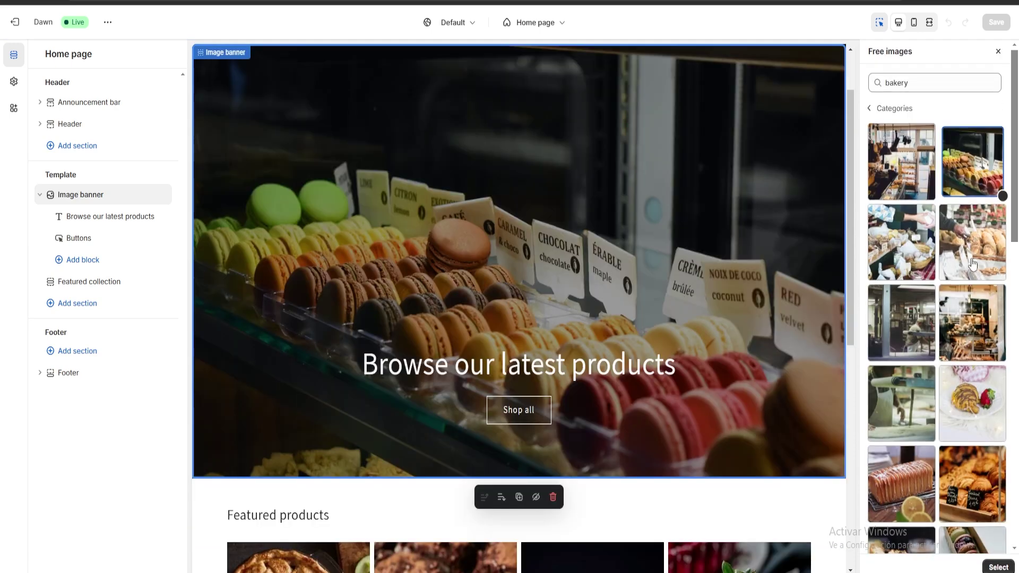
scroll(972, 263, "down", 10)
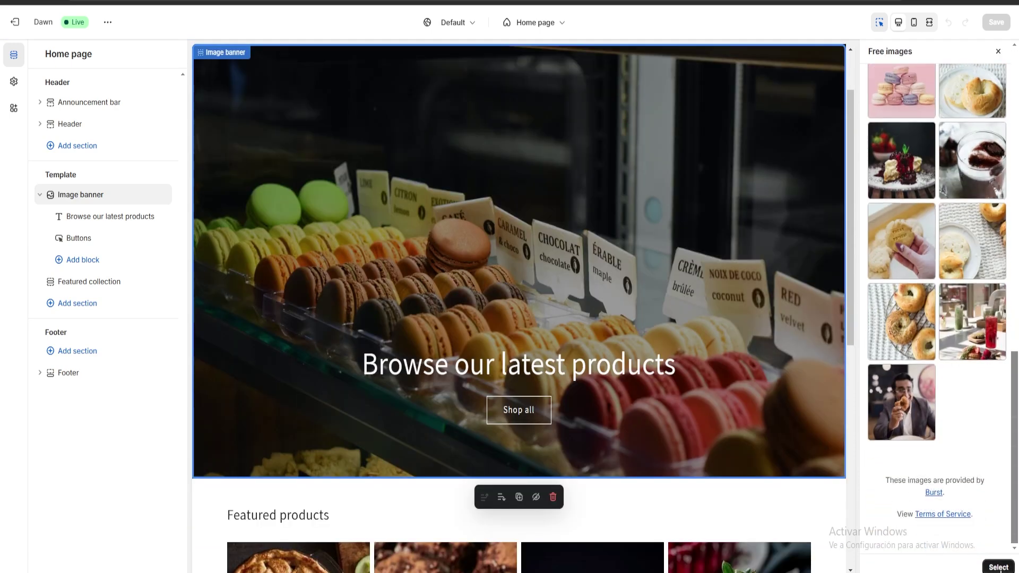
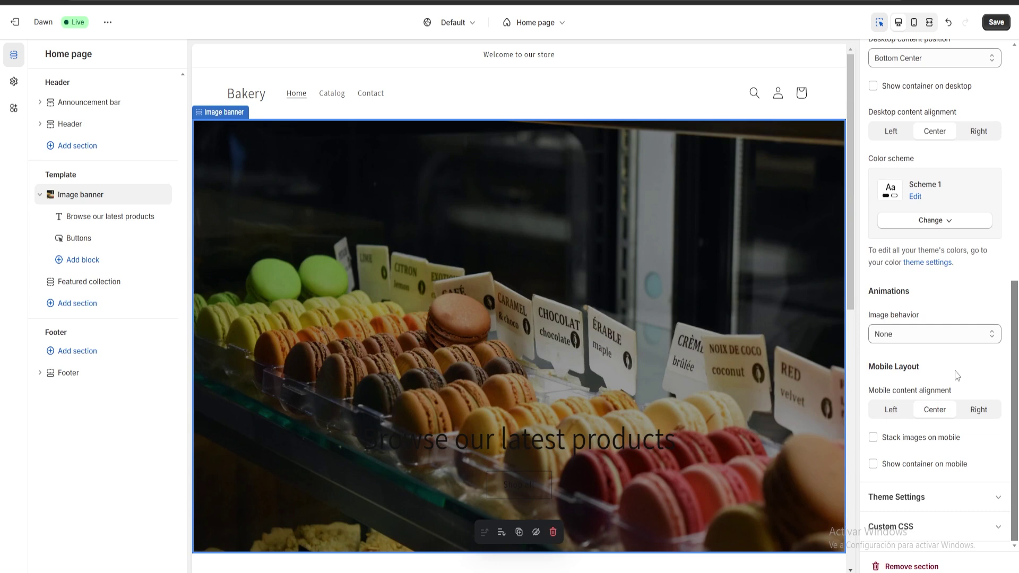
scroll(956, 375, "up", 9)
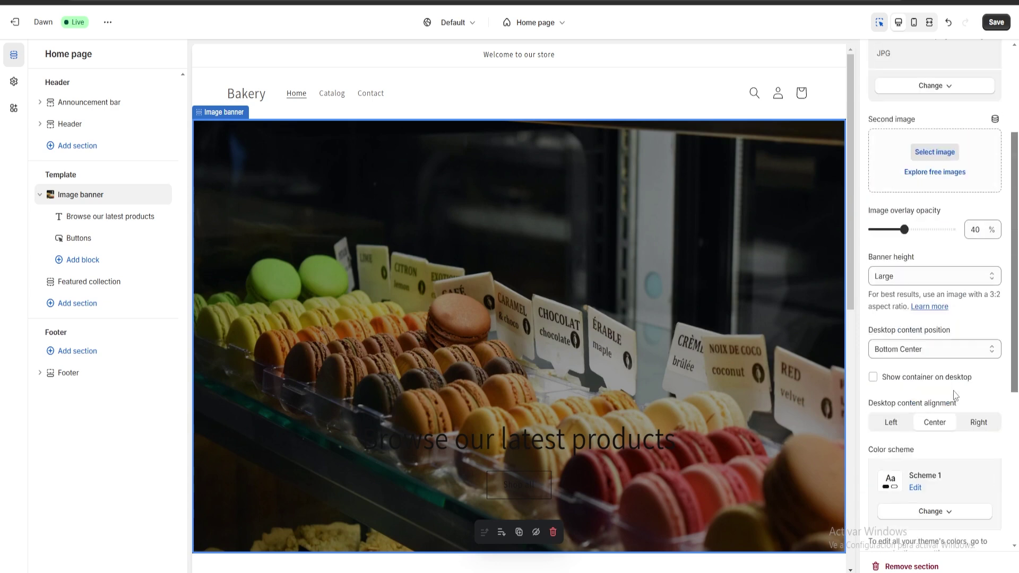
- Change the image banner's heading text to "Welcome To My Bakery"
left_click(539, 436)
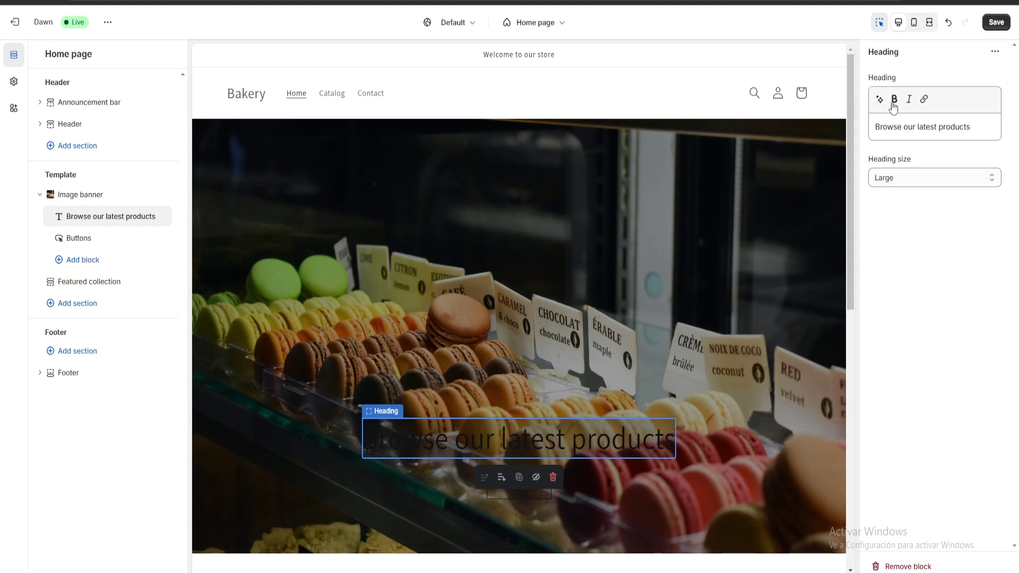
left_click_drag(875, 127, 970, 128)
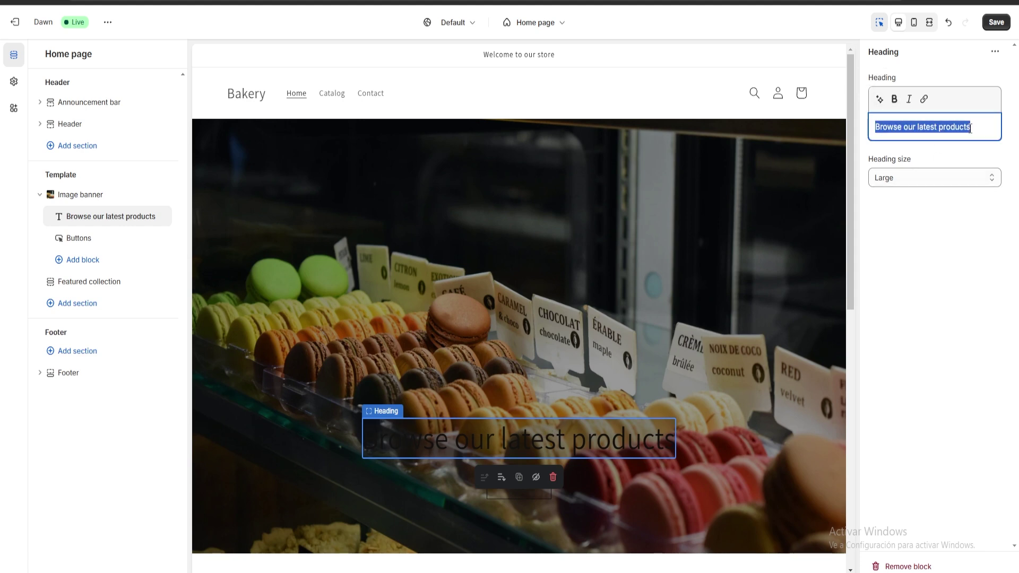
type("We")
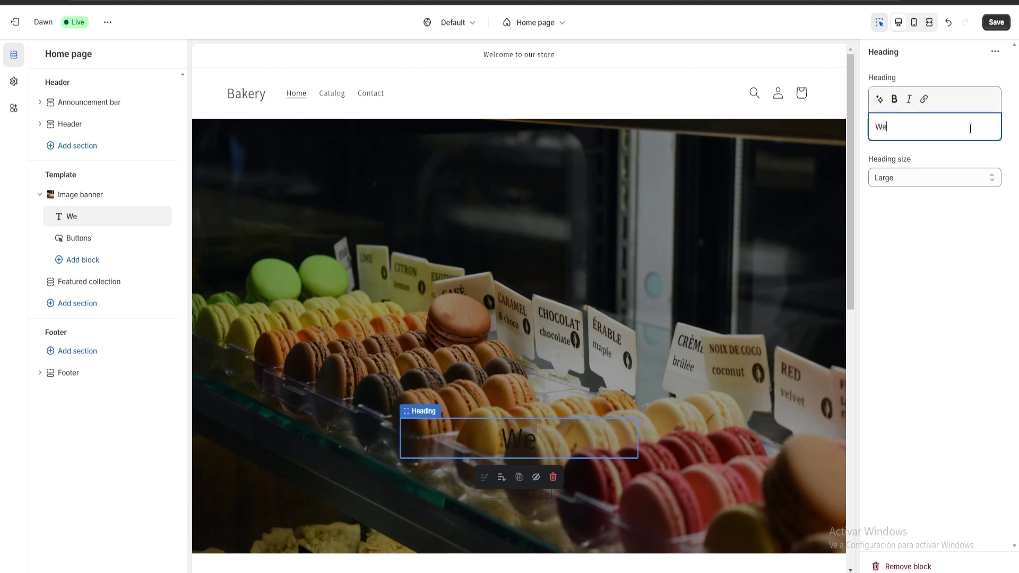
type("lcome To ")
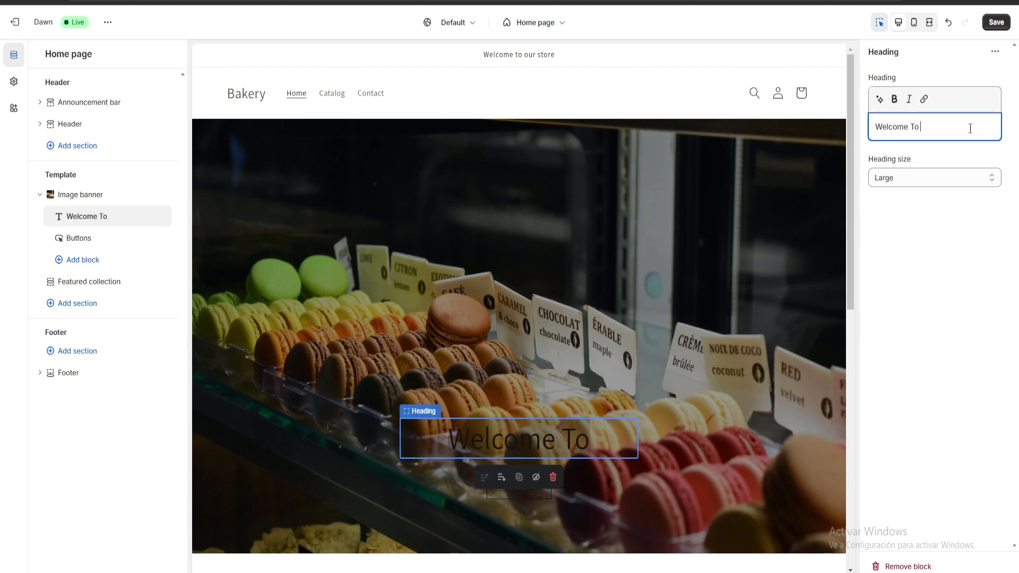
type("My Bakery")
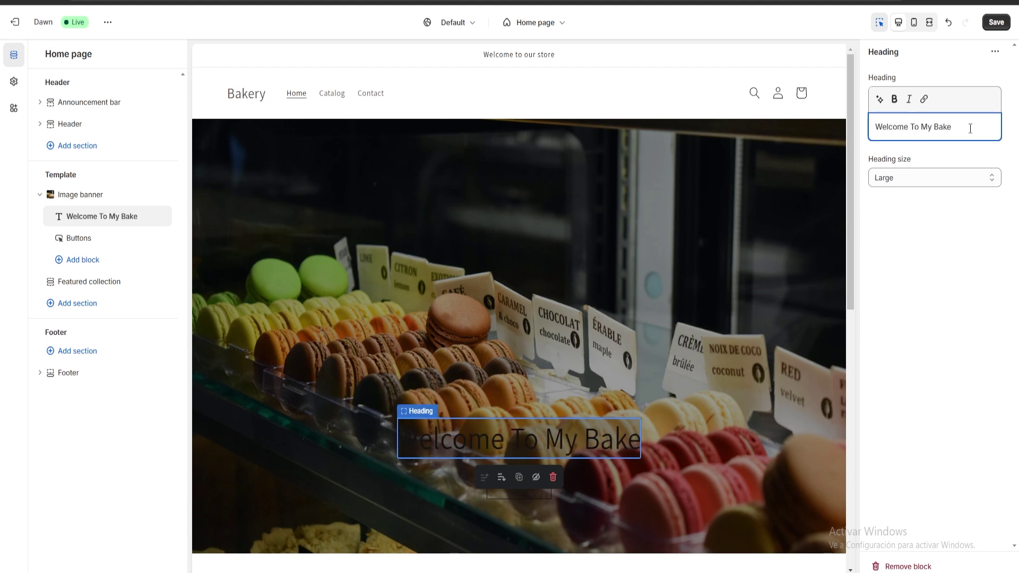
key("Tab")
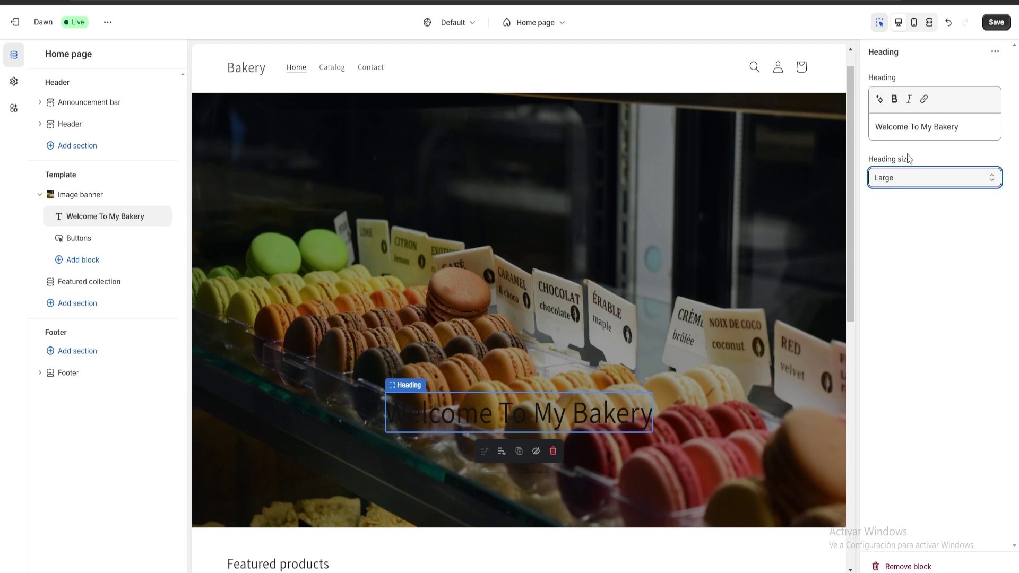
- Look at the heading's text generator, dismiss it, and examine the home page preview and its list of sections
left_click(880, 100)
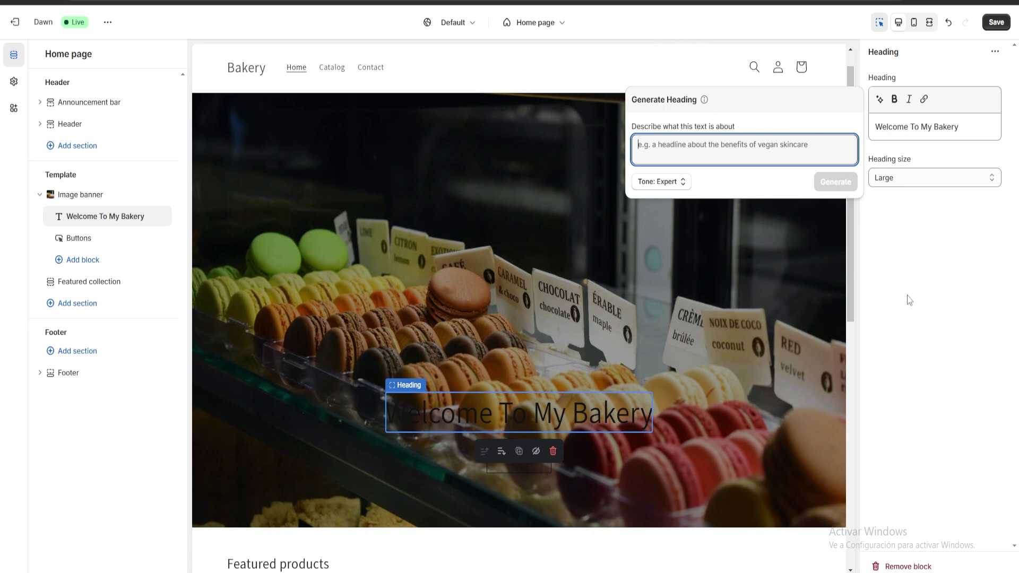
left_click(934, 278)
scroll(763, 384, "up", 1)
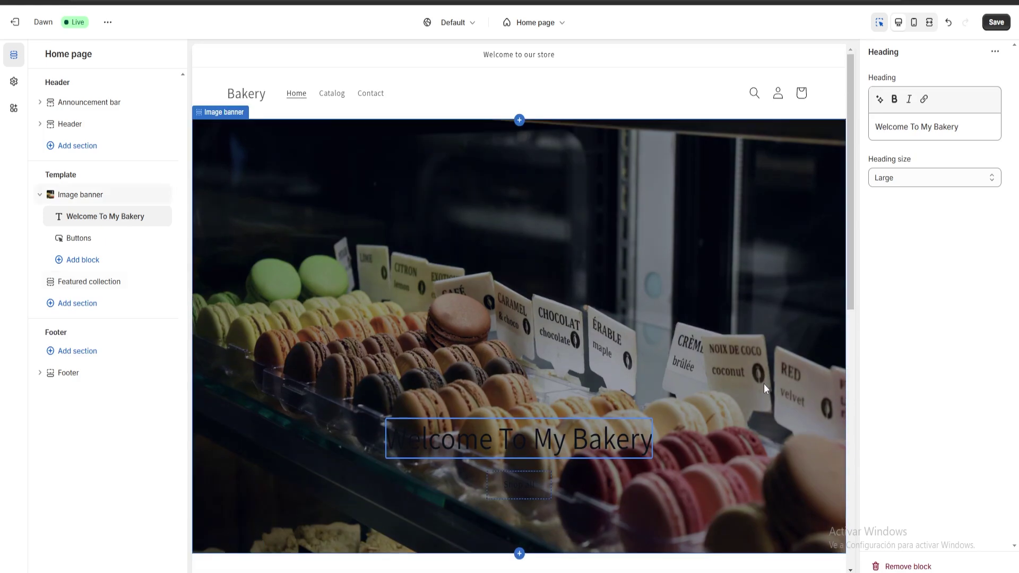
scroll(749, 370, "down", 5)
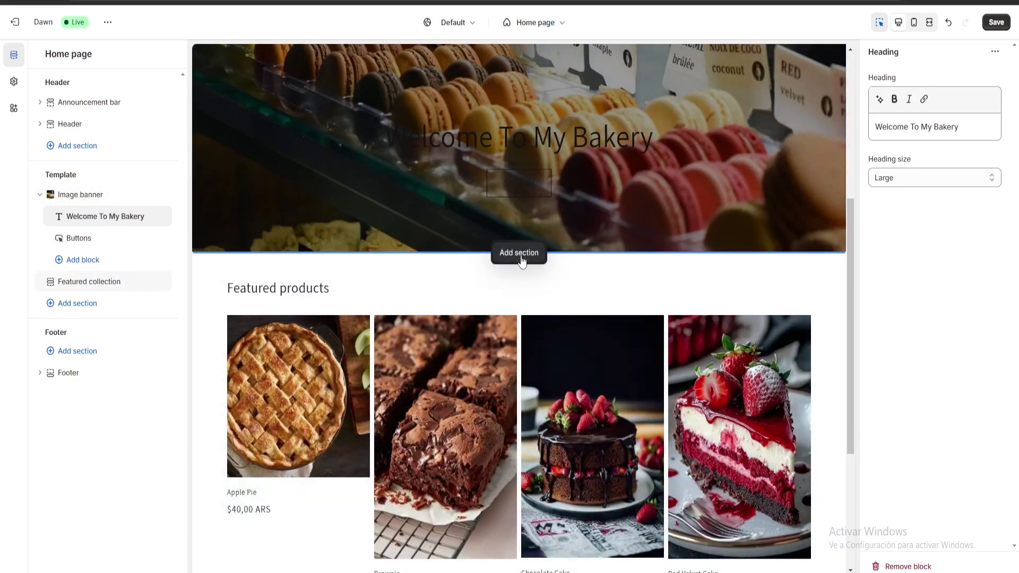
scroll(682, 297, "up", 5)
scroll(607, 301, "down", 5)
scroll(629, 333, "up", 5)
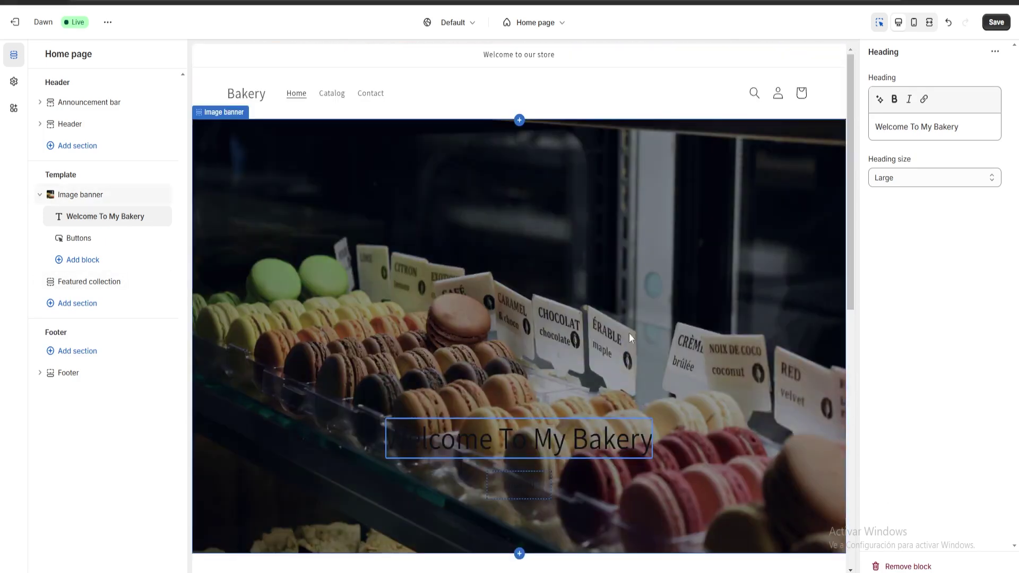
scroll(663, 375, "down", 4)
scroll(630, 246, "up", 5)
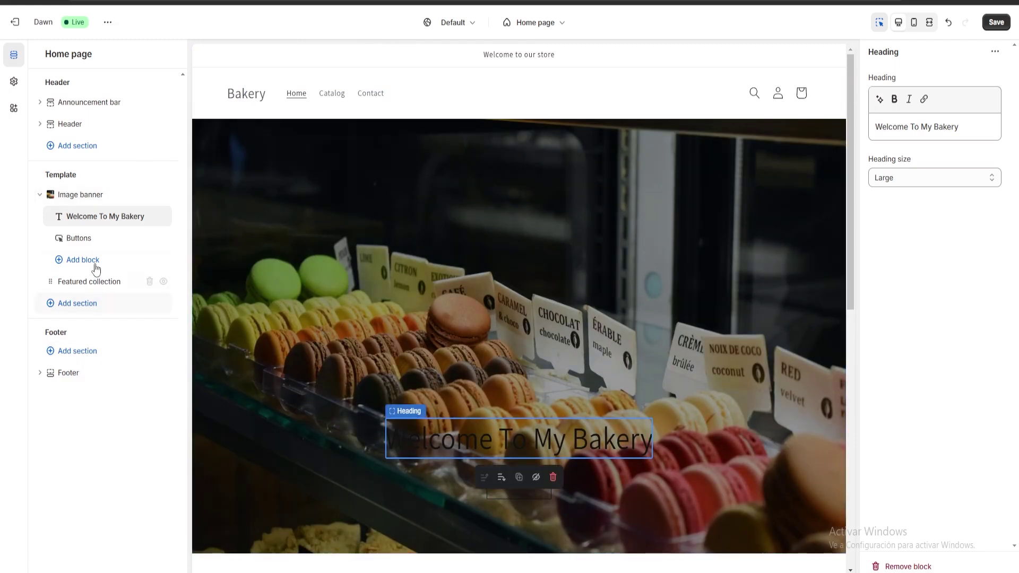
left_click_drag(80, 176, 45, 176)
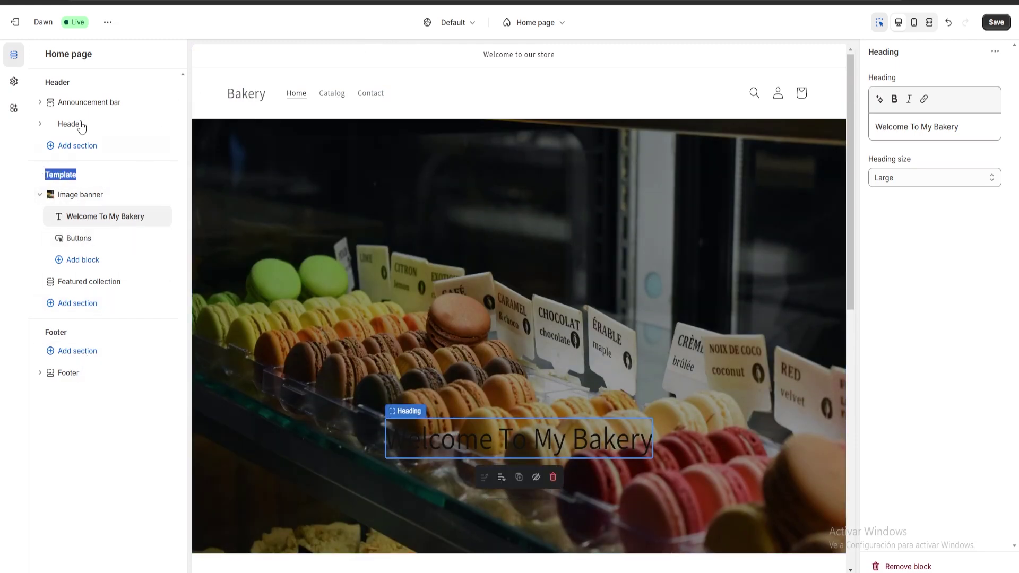
left_click(46, 336)
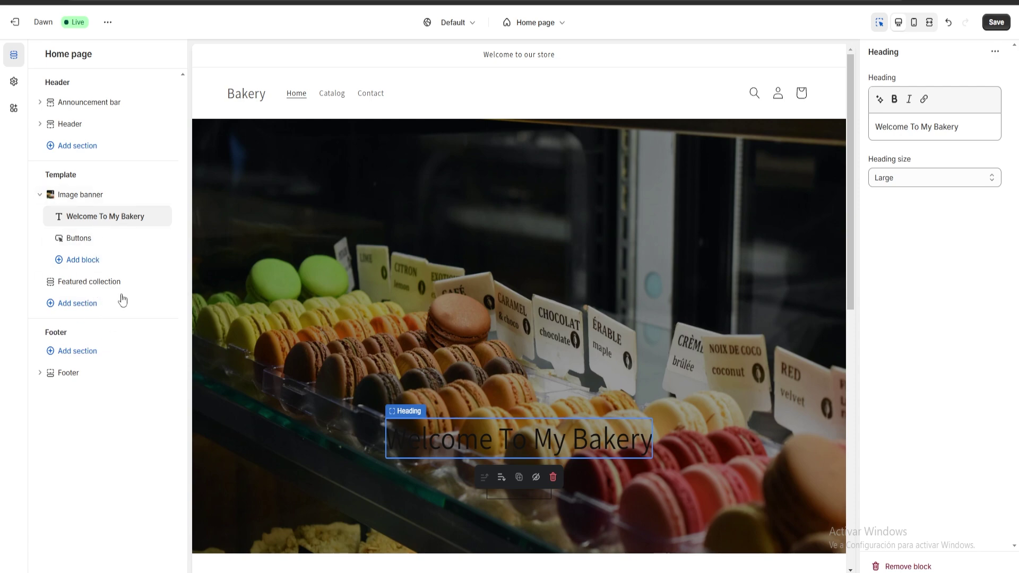
- Add a Featured product section between the image banner and the featured collection
scroll(568, 348, "down", 5)
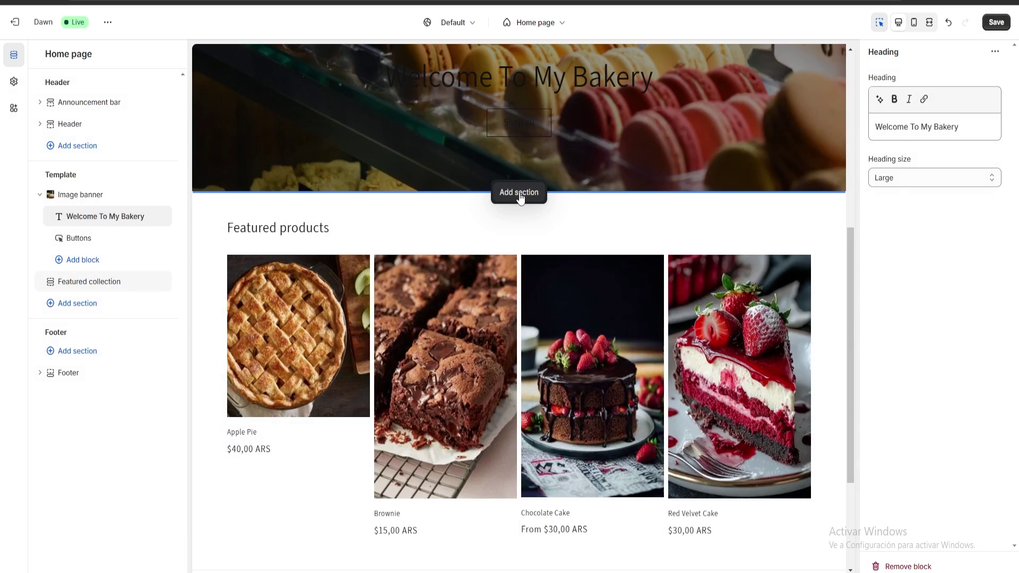
left_click(520, 193)
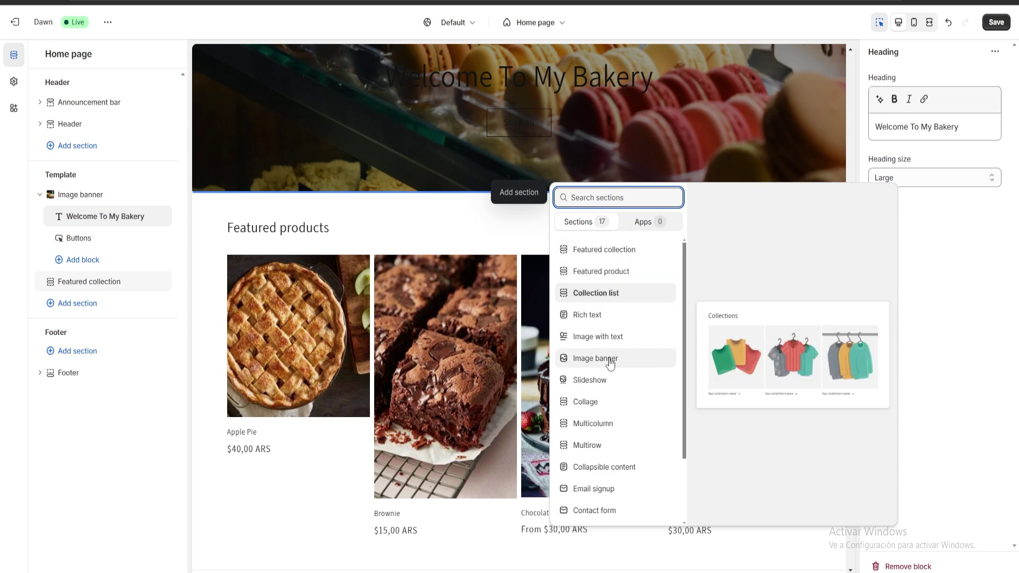
left_click(596, 272)
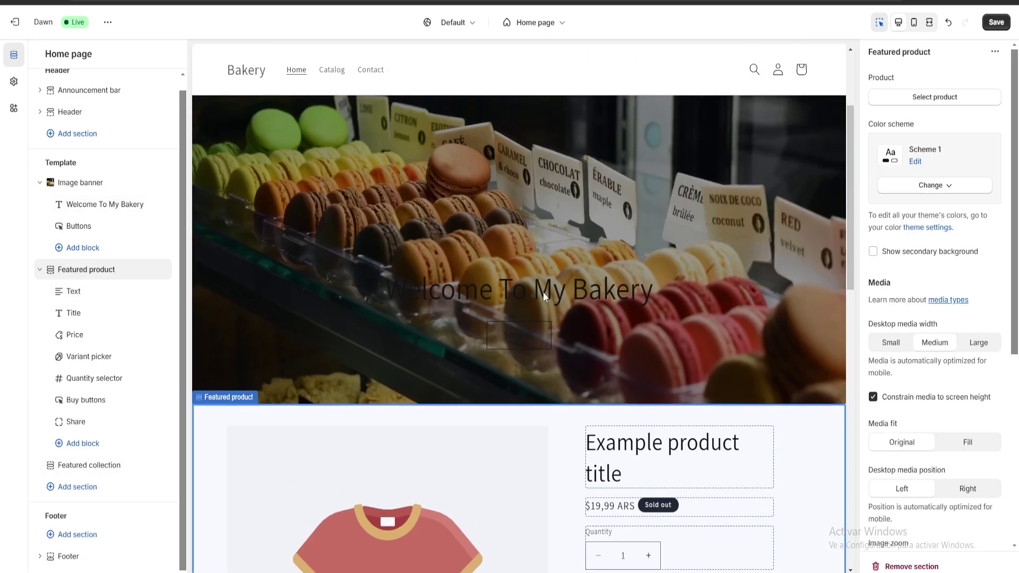
- Assign Apple Pie as the product shown in the new Featured product section
scroll(547, 290, "down", 5)
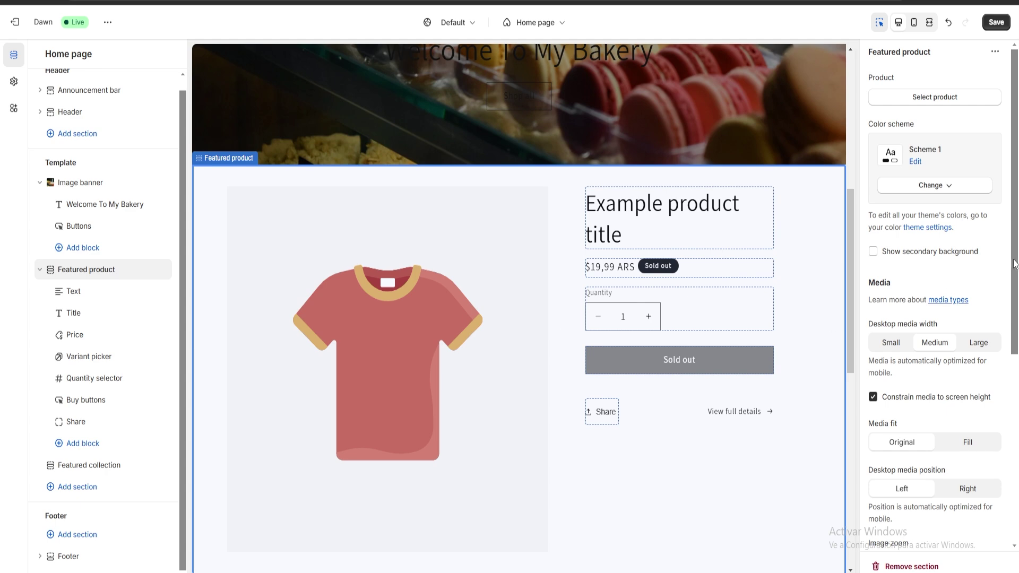
scroll(418, 251, "down", 3)
scroll(444, 302, "up", 3)
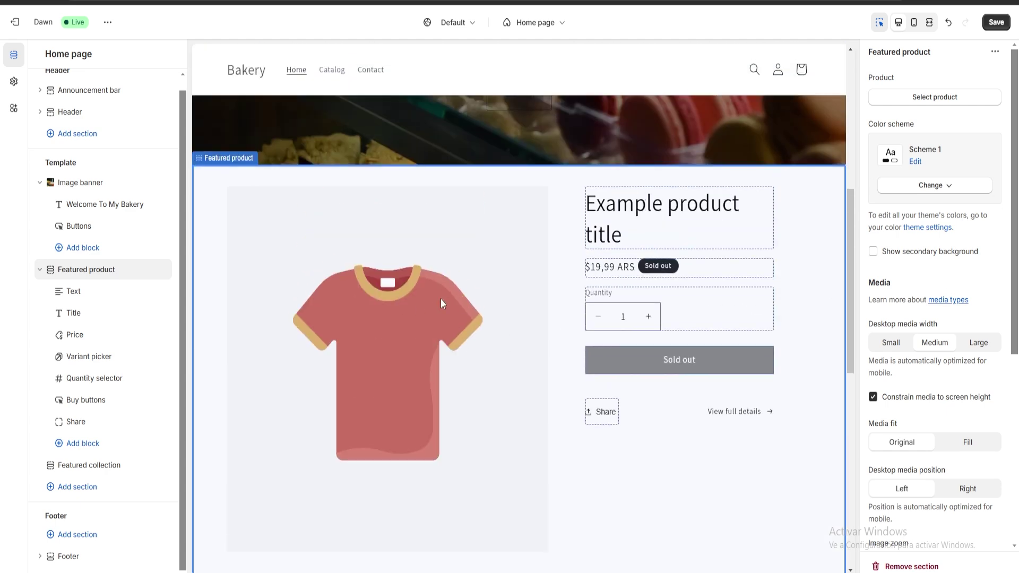
scroll(454, 215, "up", 5)
scroll(503, 258, "down", 7)
scroll(527, 274, "up", 2)
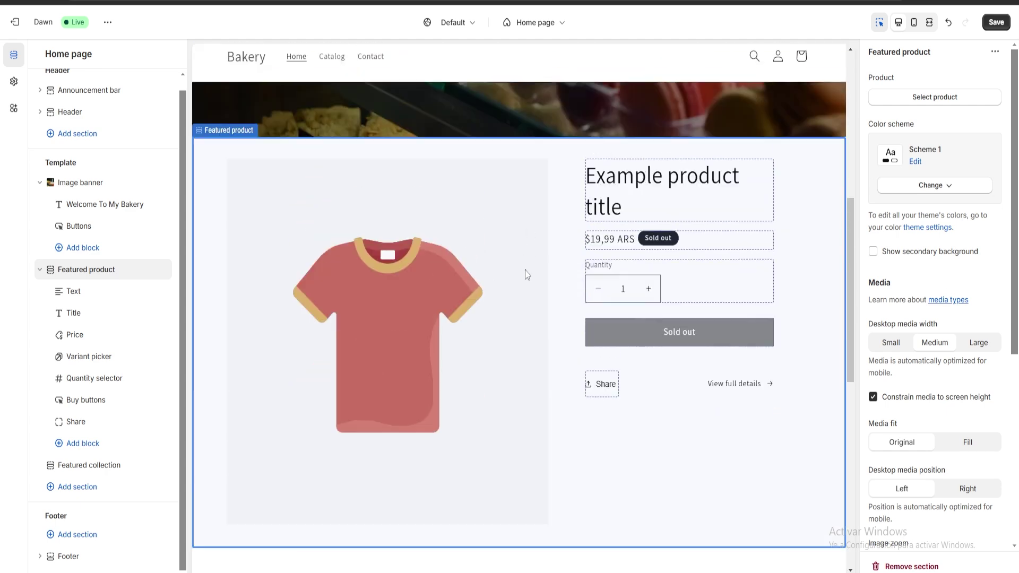
scroll(527, 274, "up", 2)
scroll(530, 324, "down", 1)
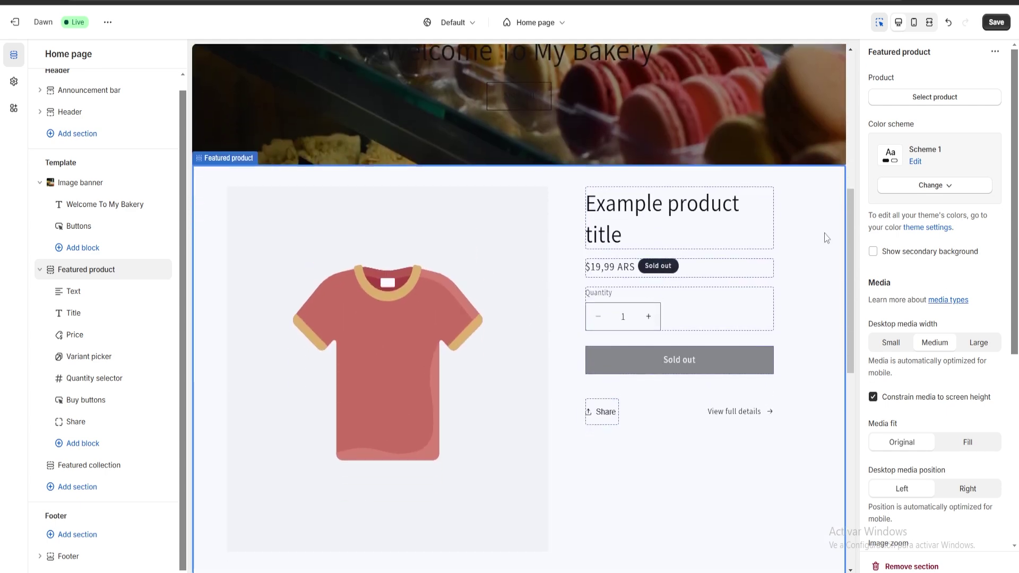
left_click(938, 98)
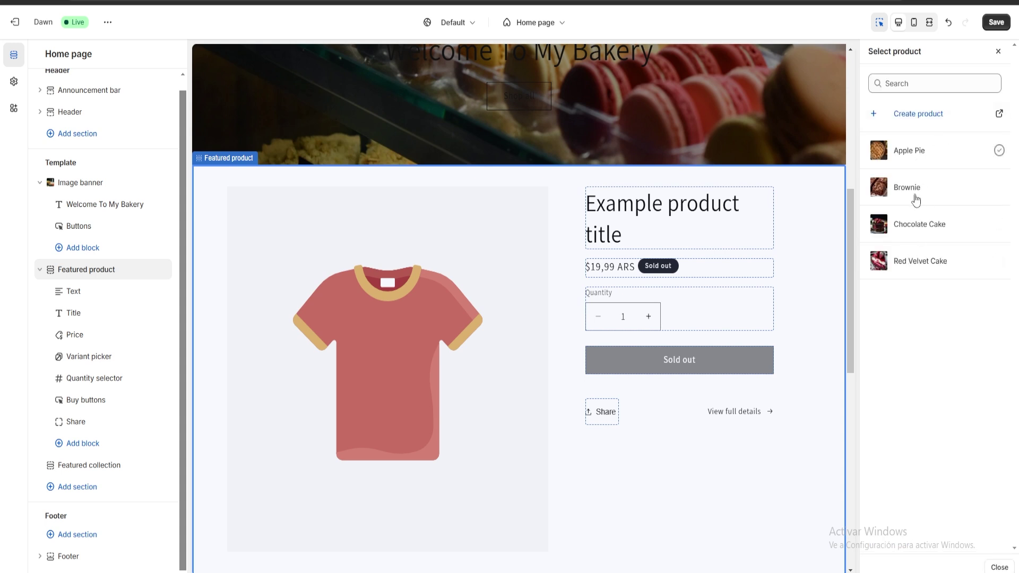
left_click(909, 150)
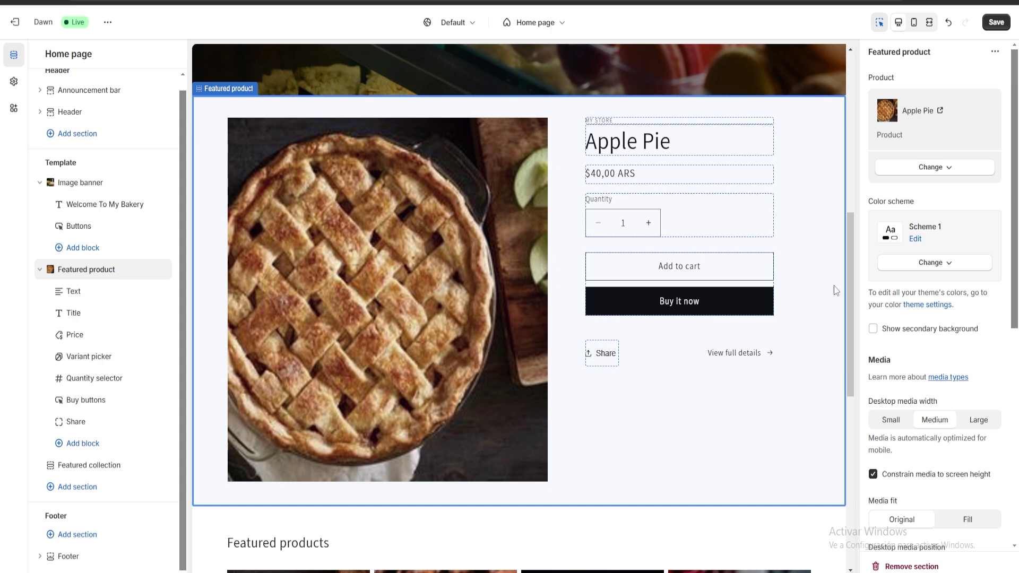
- Set the Featured product section's color scheme to Scheme 3 and review the section in the home page preview
scroll(973, 298, "down", 7)
scroll(954, 369, "up", 7)
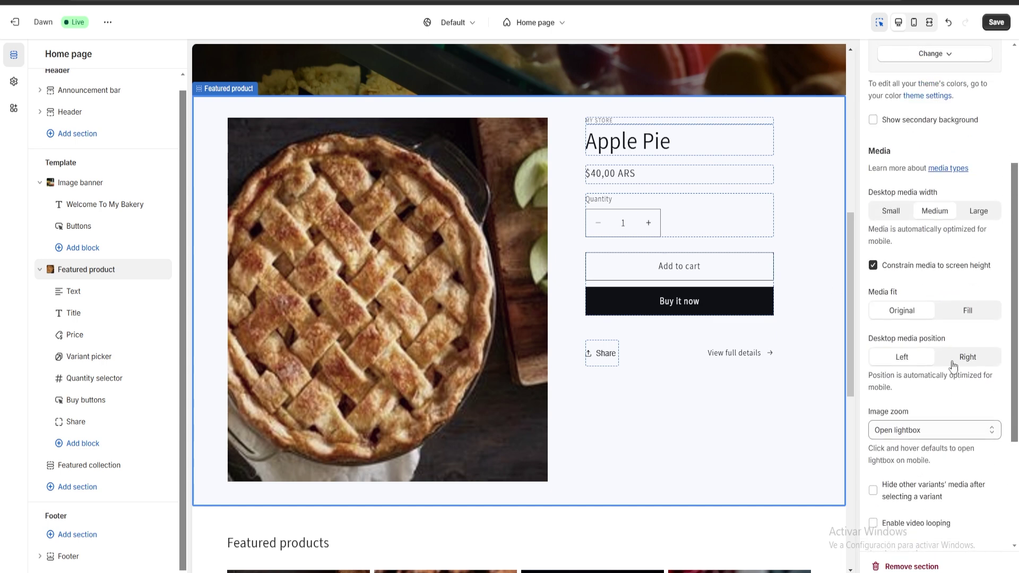
left_click(933, 237)
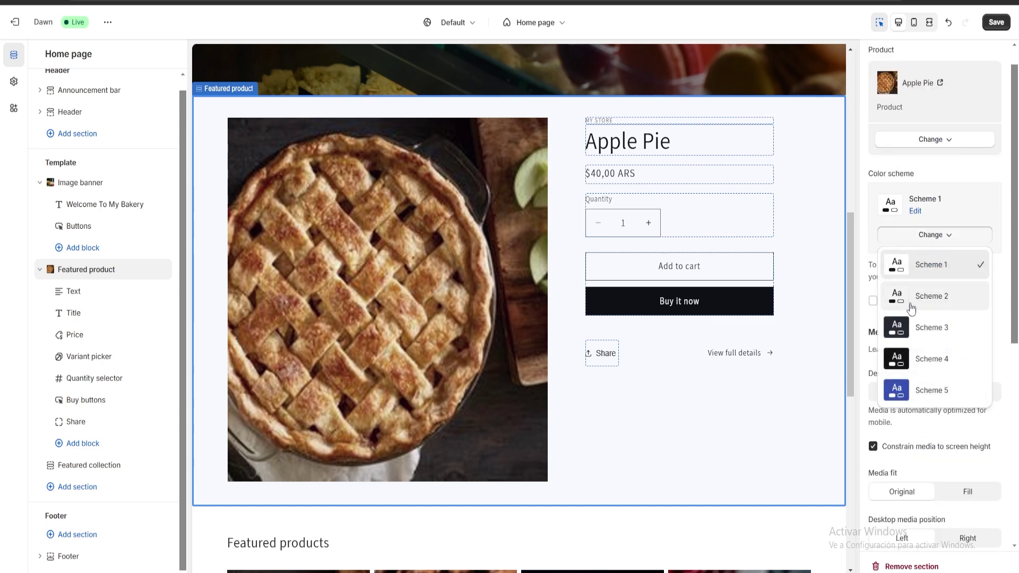
left_click(928, 334)
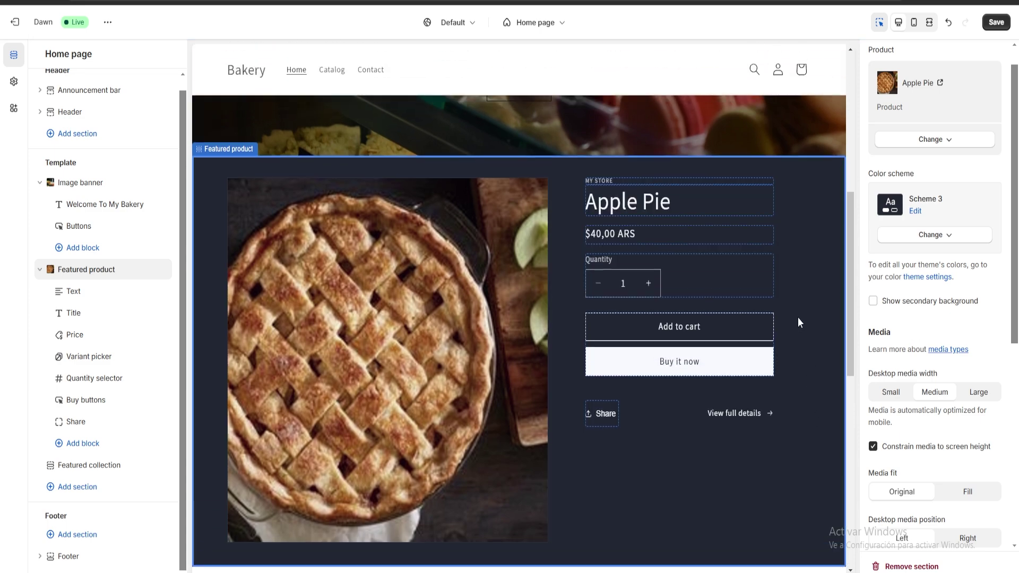
scroll(891, 326, "down", 7)
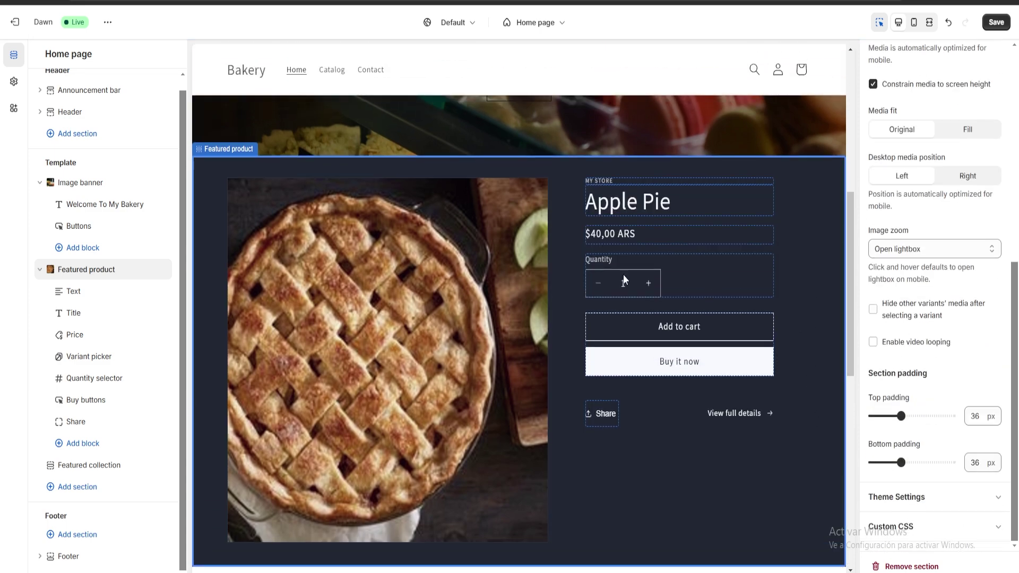
scroll(623, 275, "down", 7)
scroll(607, 269, "up", 10)
scroll(611, 278, "down", 13)
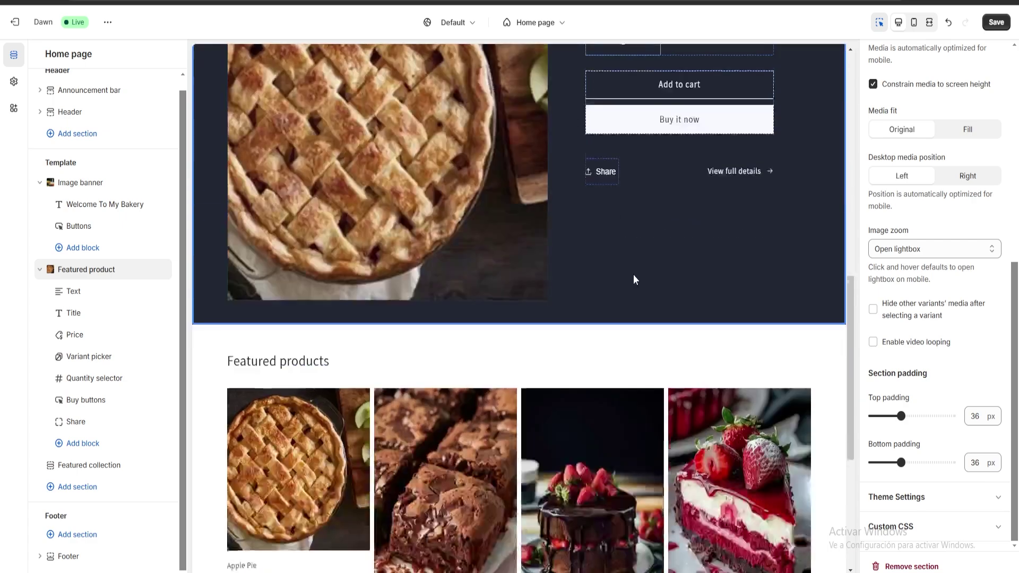
scroll(641, 276, "up", 10)
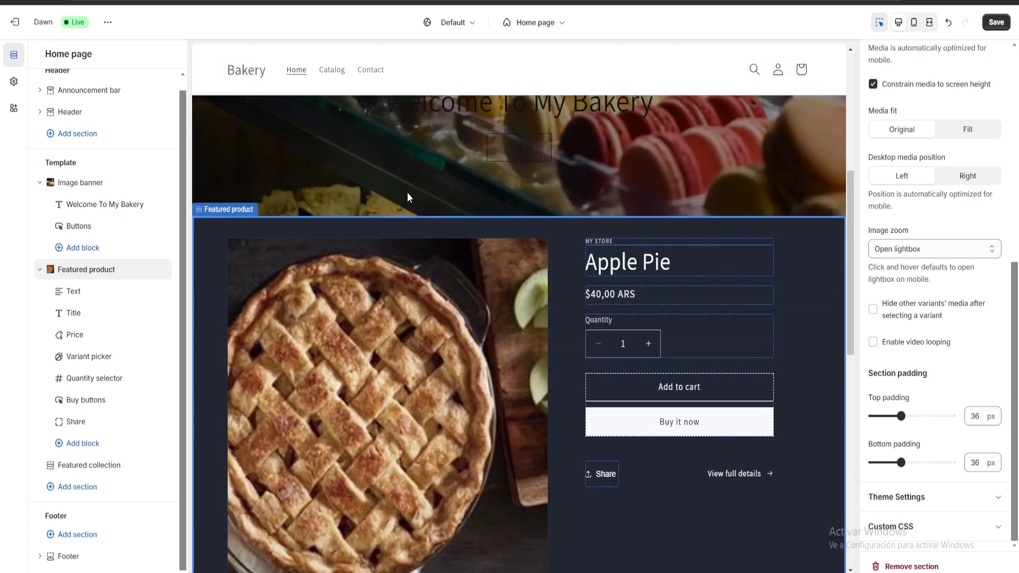
- Review the banner, featured product and featured collection in the home page preview and save the theme changes
scroll(407, 198, "down", 3)
scroll(624, 338, "up", 9)
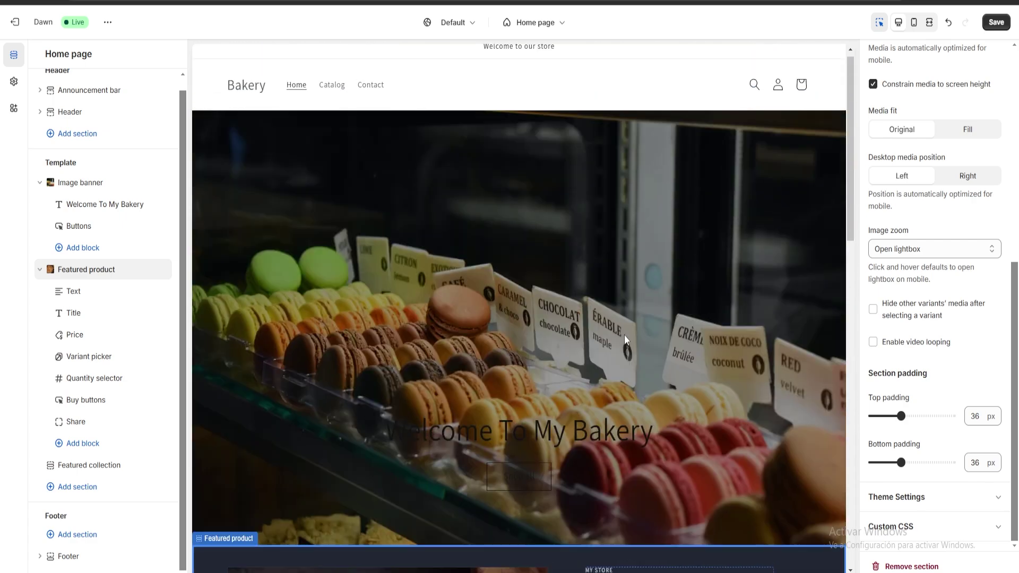
scroll(624, 338, "down", 12)
scroll(557, 314, "up", 6)
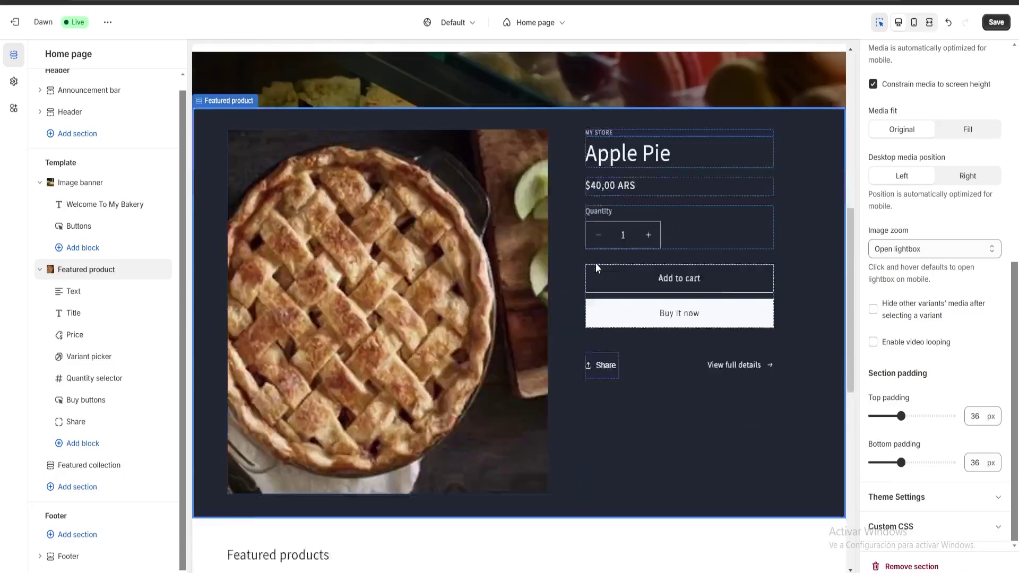
scroll(607, 257, "down", 7)
scroll(607, 257, "up", 2)
left_click(731, 269)
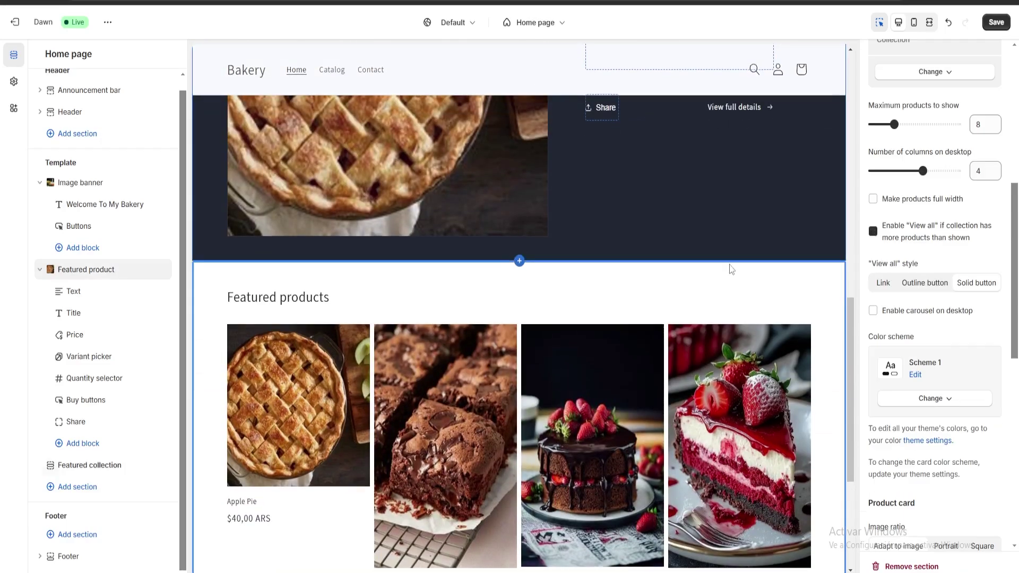
scroll(752, 195, "up", 2)
left_click(752, 196)
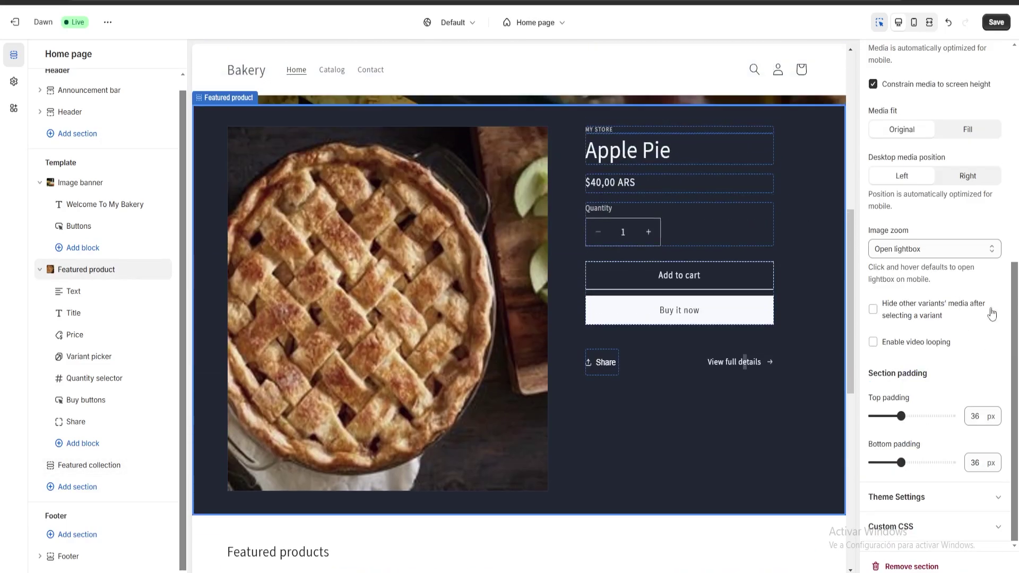
left_click(997, 21)
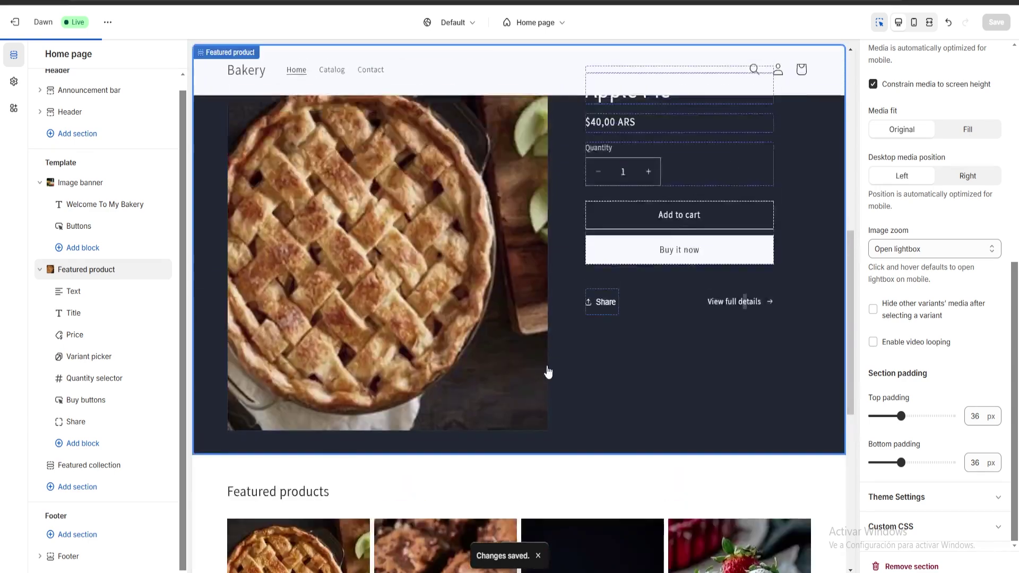
- Add a second Featured collection section below the existing one, look over its settings, and remove it
scroll(547, 344, "down", 6)
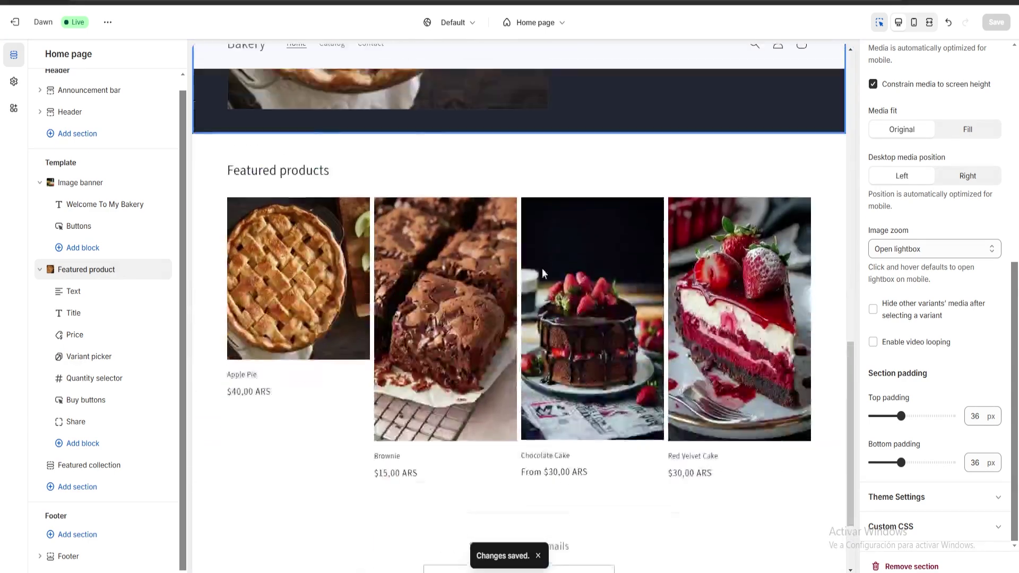
scroll(543, 269, "up", 4)
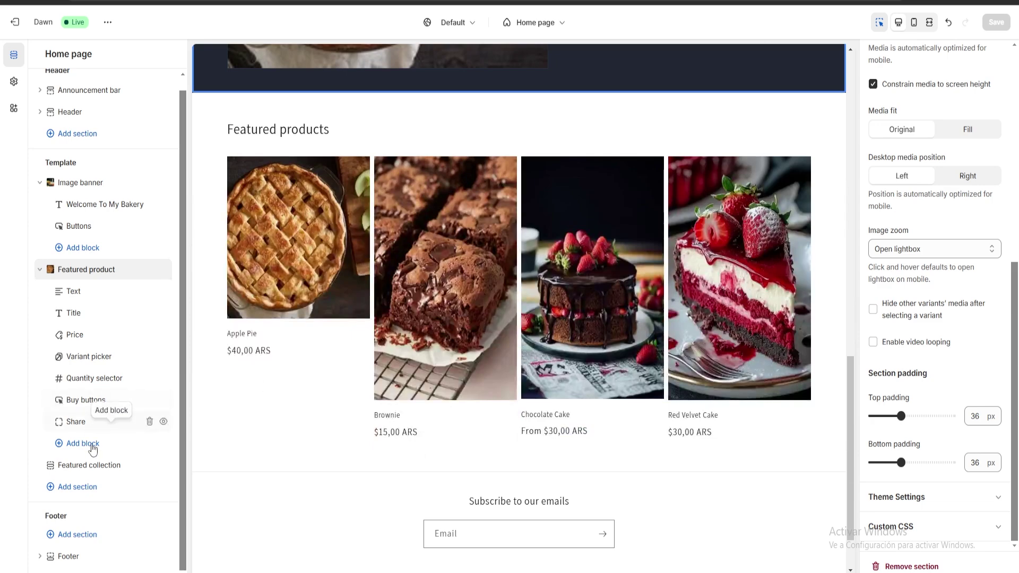
left_click(78, 487)
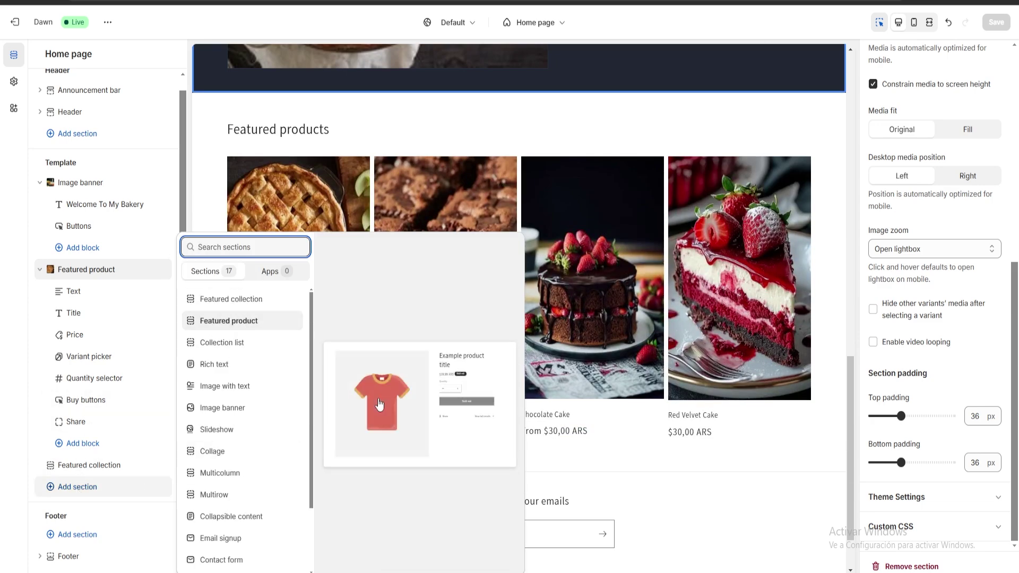
left_click(232, 299)
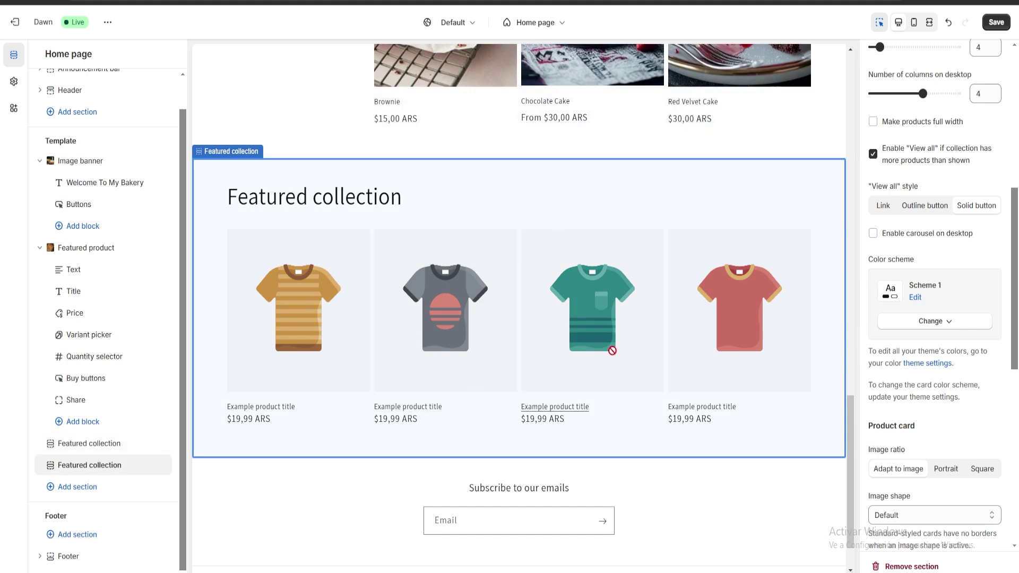
scroll(1001, 511, "down", 5)
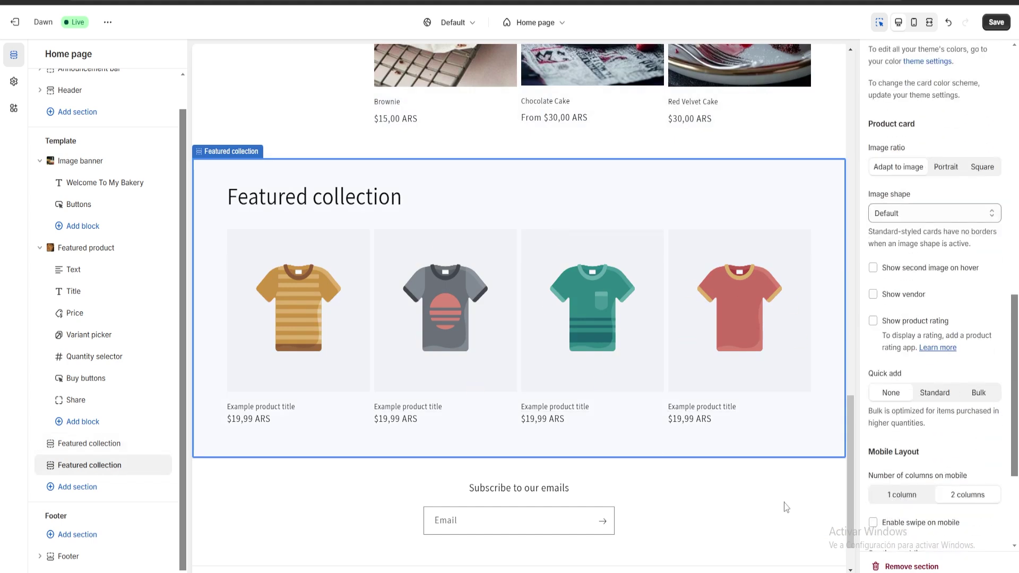
left_click(909, 567)
- Examine the home page preview from the welcome banner down to the email signup and footer
scroll(632, 345, "up", 20)
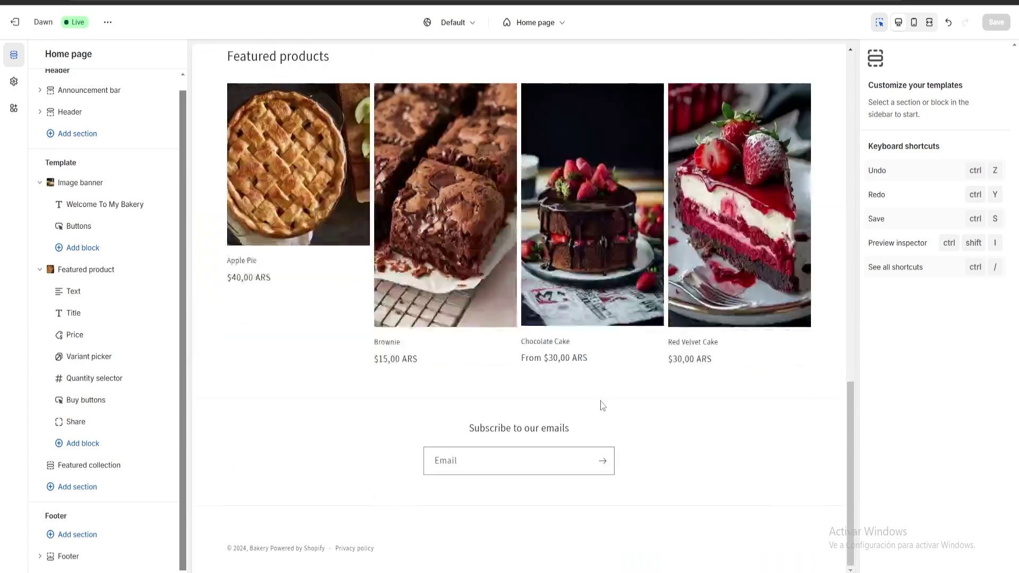
scroll(572, 233, "down", 15)
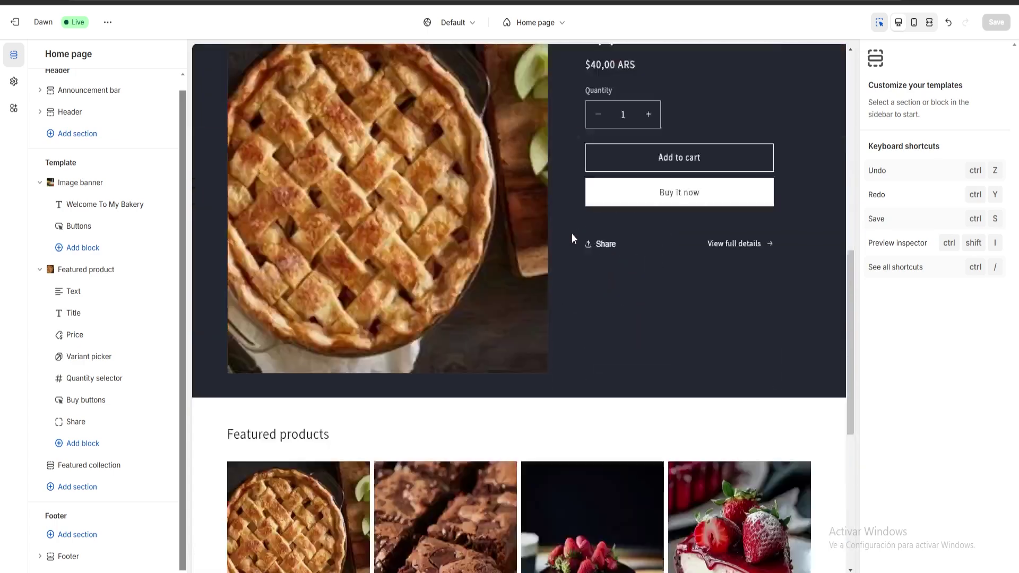
scroll(576, 347, "up", 10)
scroll(589, 351, "down", 10)
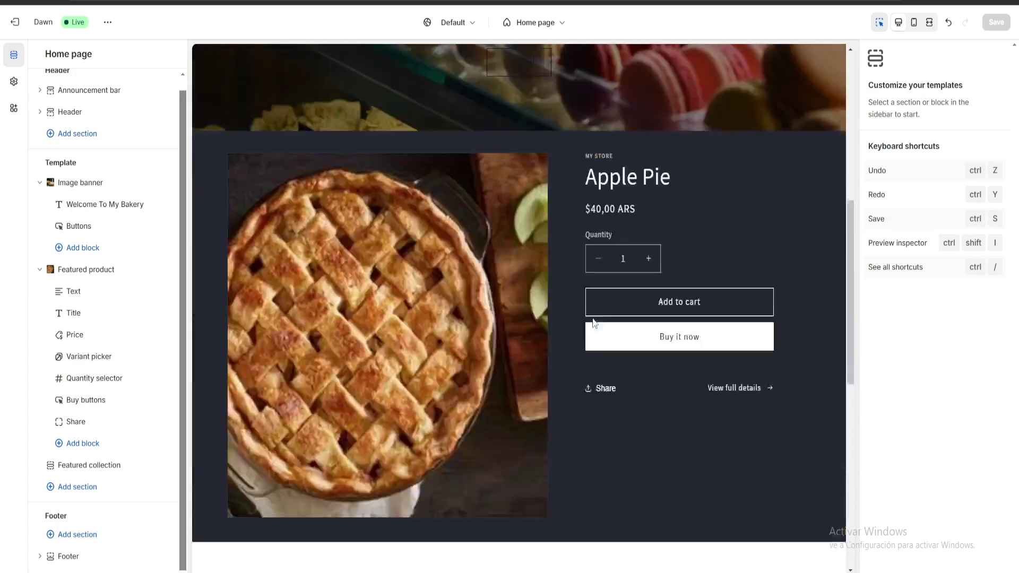
scroll(593, 313, "up", 12)
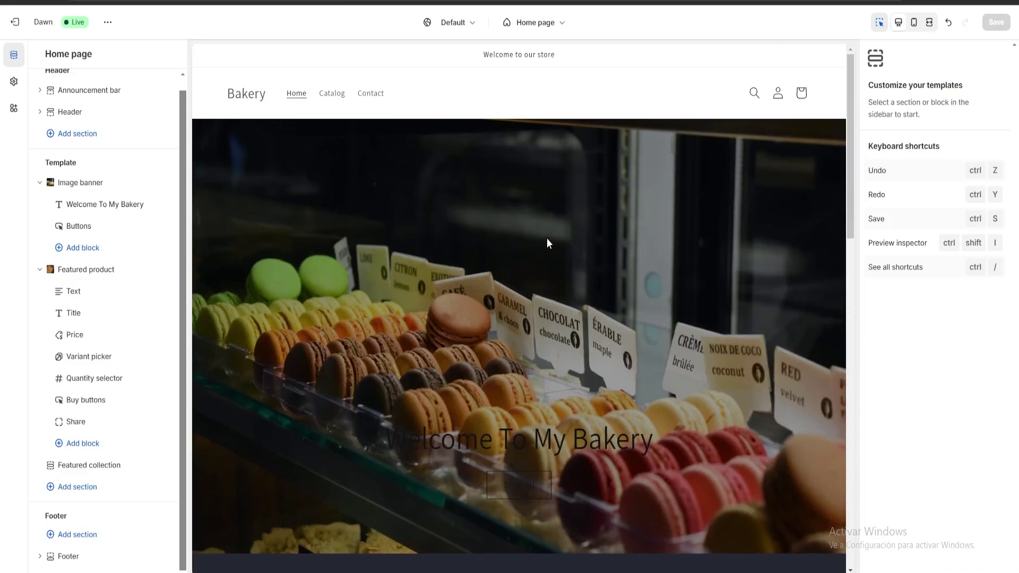
scroll(533, 300, "down", 10)
scroll(607, 305, "up", 10)
scroll(616, 313, "down", 15)
scroll(617, 318, "up", 12)
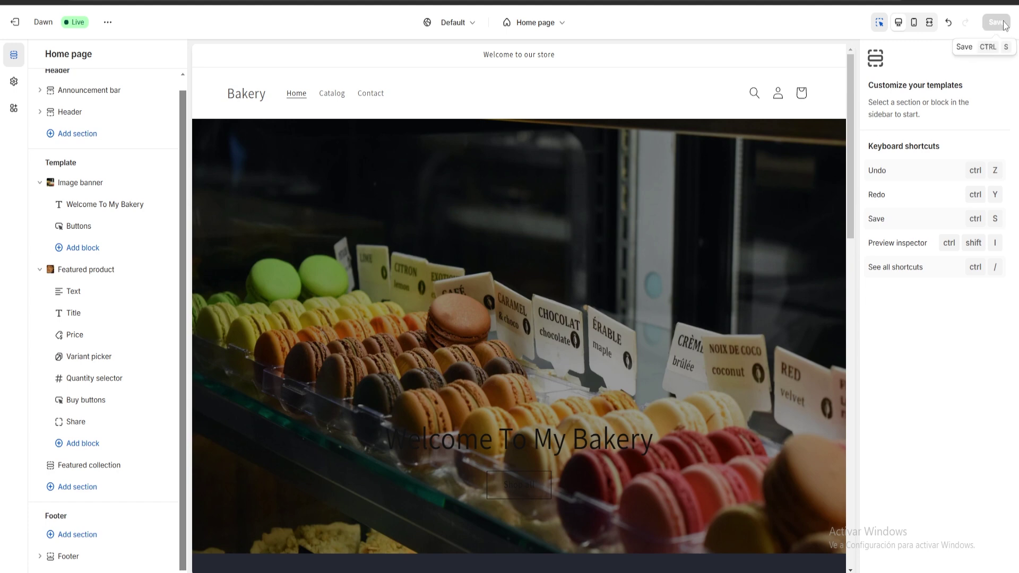
- Exit the theme editor and open a storefront preview of the current Dawn theme
left_click(15, 21)
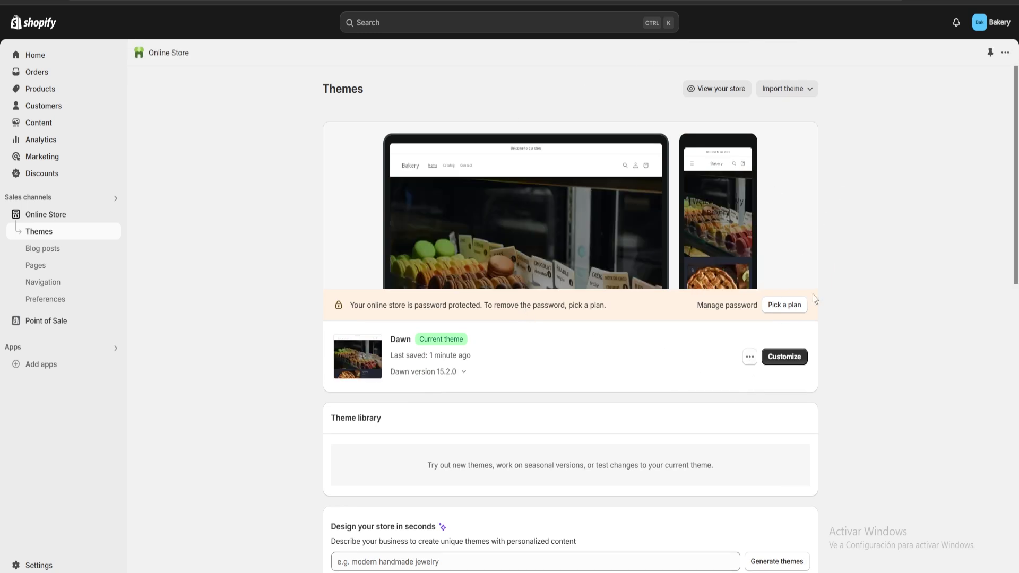
left_click(751, 362)
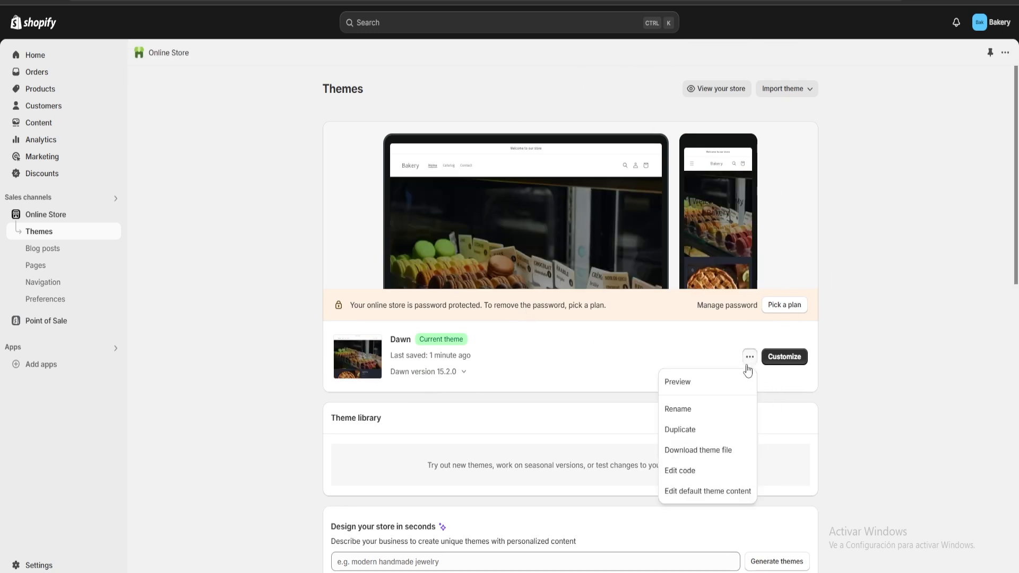
left_click(161, 264)
scroll(162, 266, "down", 5)
scroll(691, 342, "up", 5)
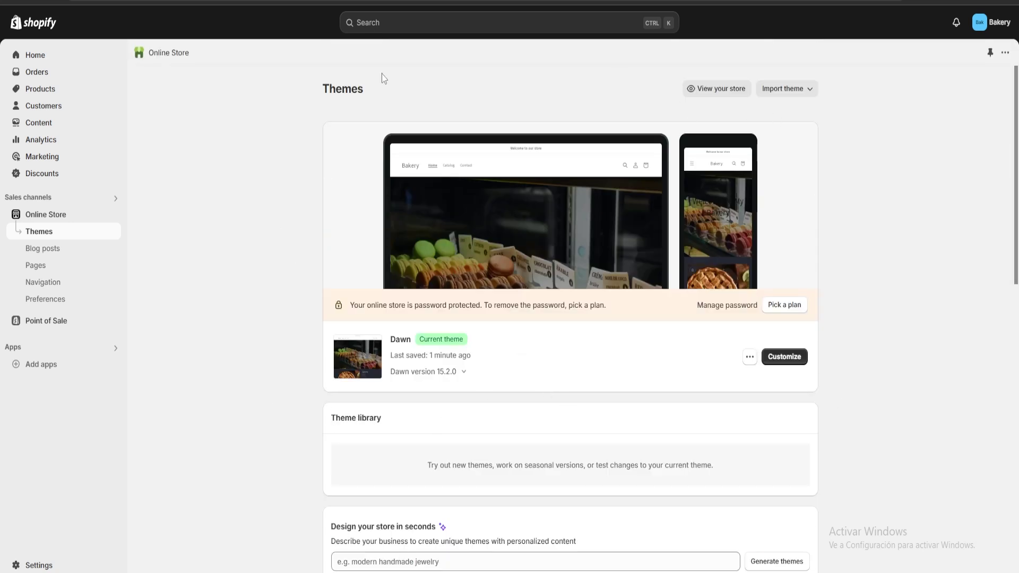
left_click(750, 361)
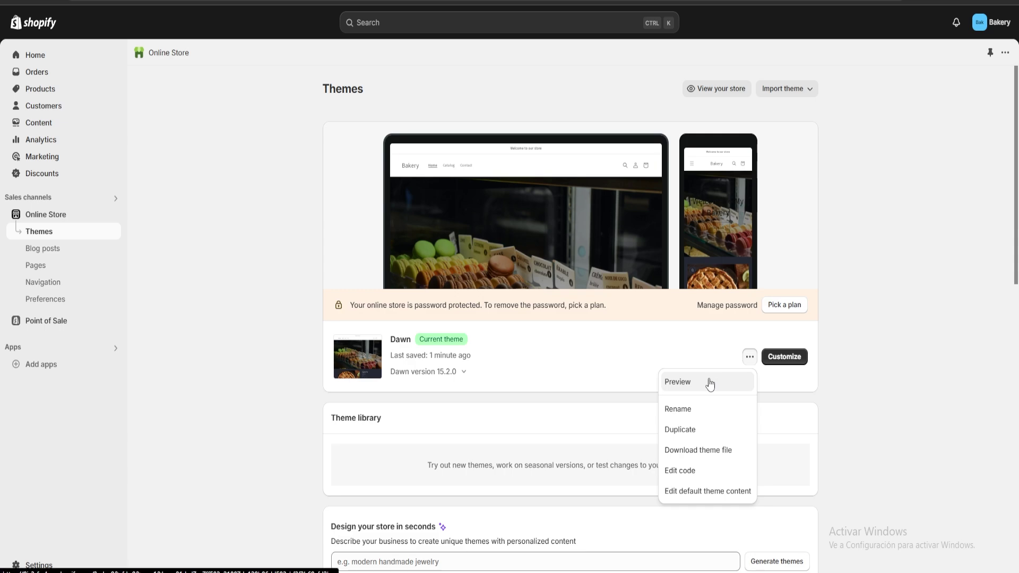
left_click(710, 384)
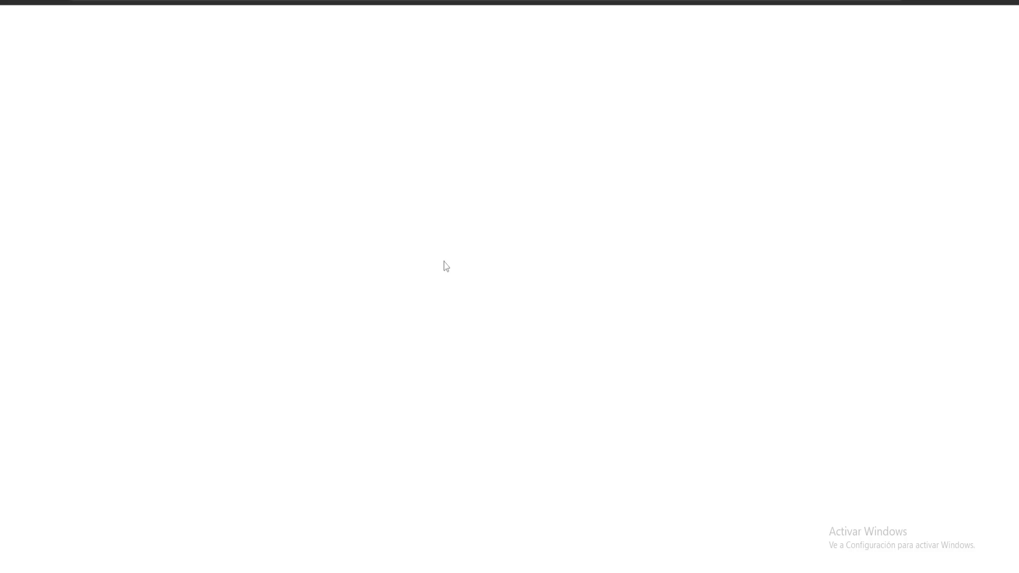
- Examine the previewed storefront's banner, Apple Pie feature, product list and email signup, and close the preview
scroll(478, 265, "down", 7)
scroll(499, 268, "down", 5)
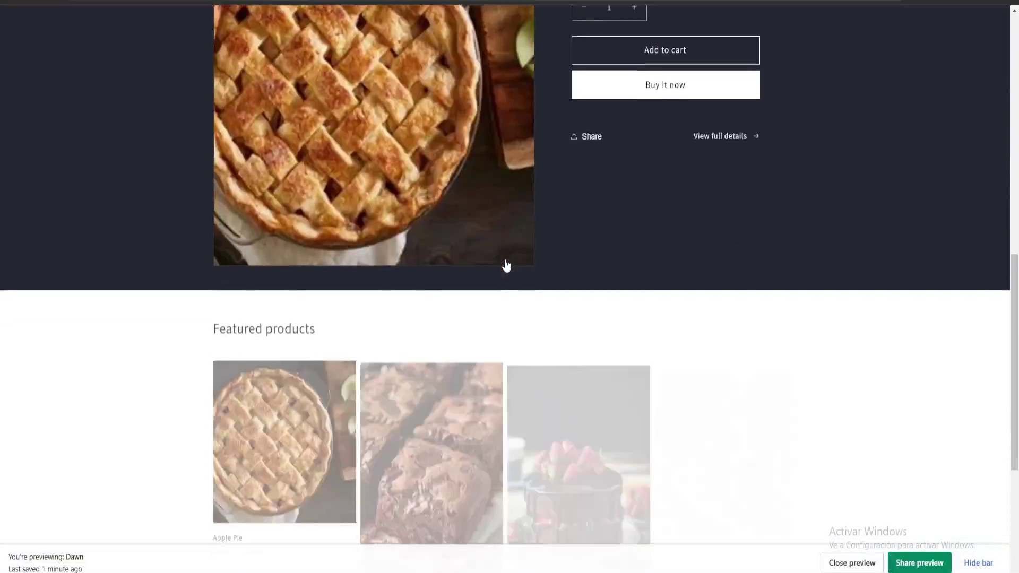
scroll(509, 305, "up", 10)
scroll(579, 229, "down", 5)
scroll(579, 229, "down", 4)
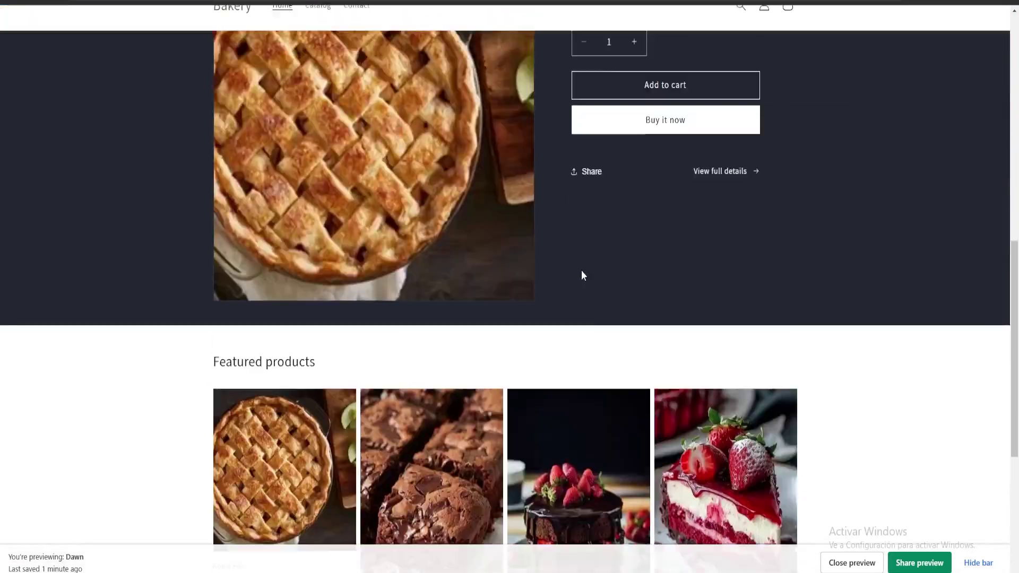
scroll(580, 273, "up", 3)
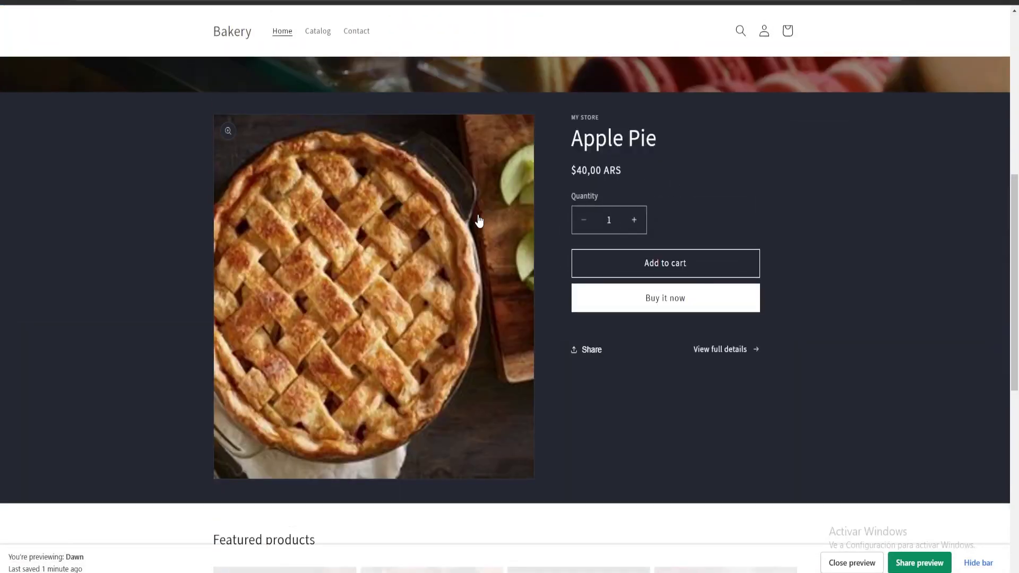
scroll(479, 220, "up", 8)
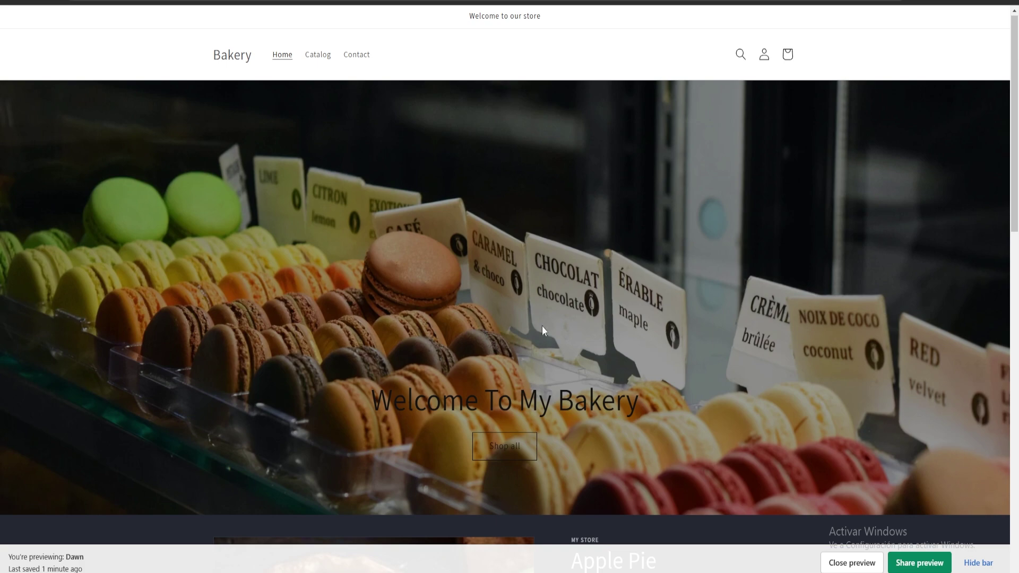
scroll(565, 301, "down", 10)
scroll(483, 373, "up", 3)
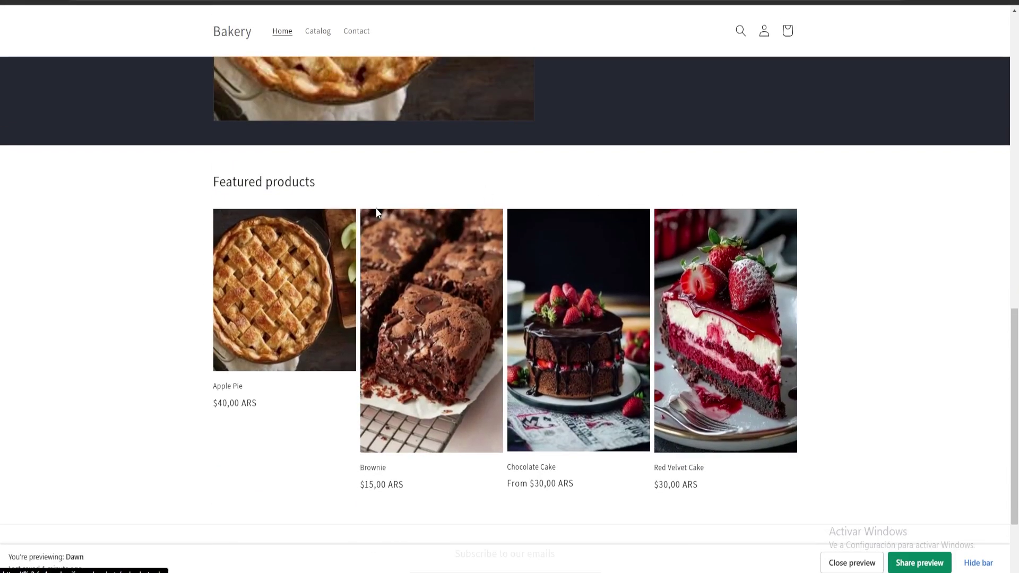
scroll(823, 358, "down", 2)
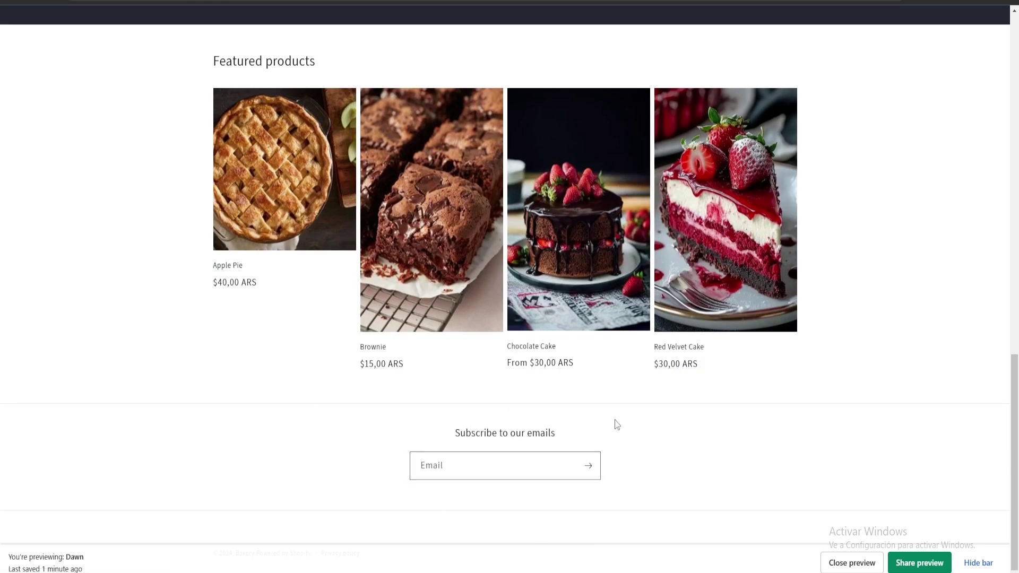
scroll(624, 407, "up", 2)
scroll(421, 358, "down", 2)
scroll(537, 462, "up", 1)
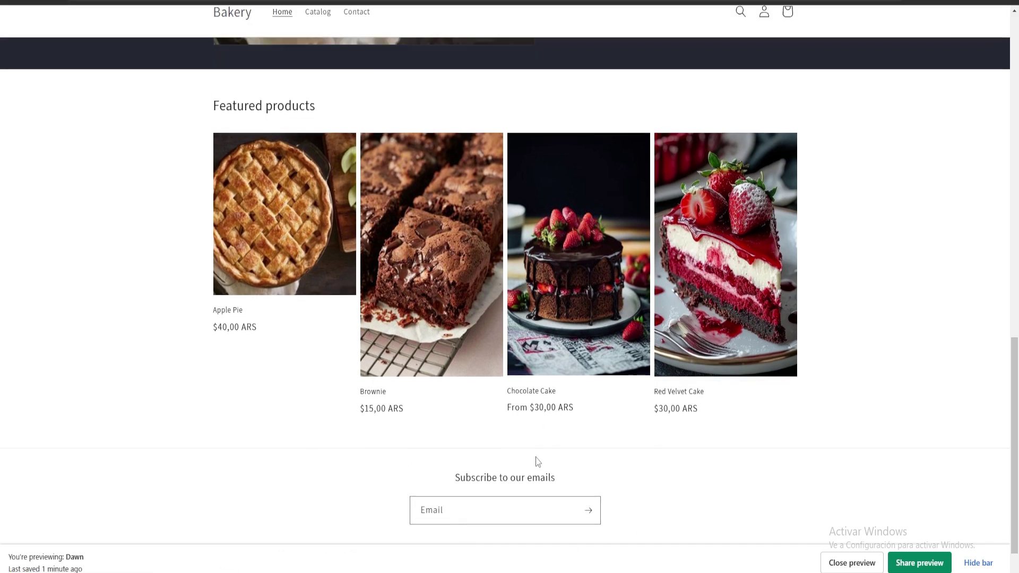
scroll(528, 387, "down", 1)
scroll(493, 471, "up", 10)
scroll(494, 471, "up", 5)
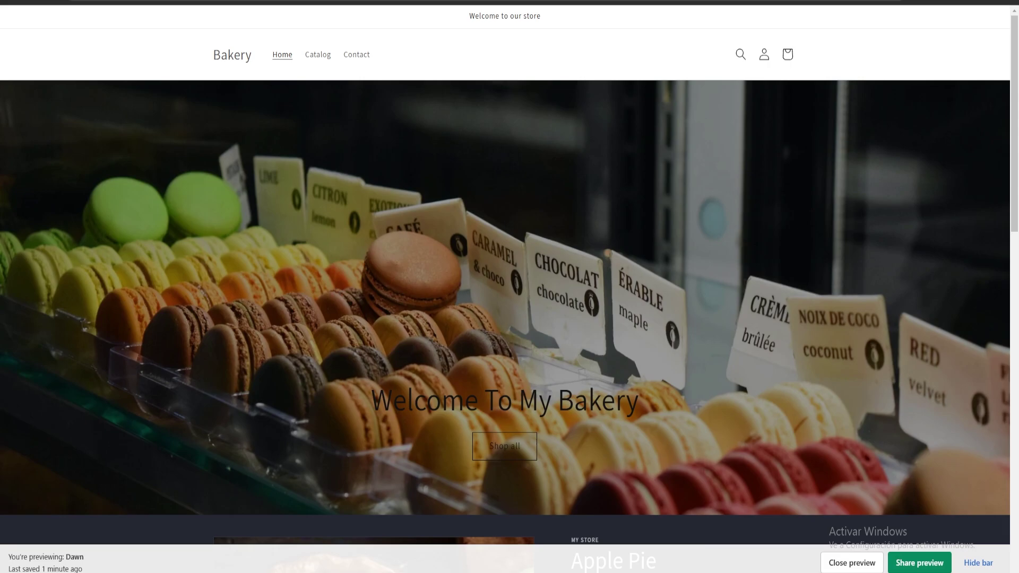
key("ctrl+w")
left_click(588, 268)
scroll(568, 278, "up", 4)
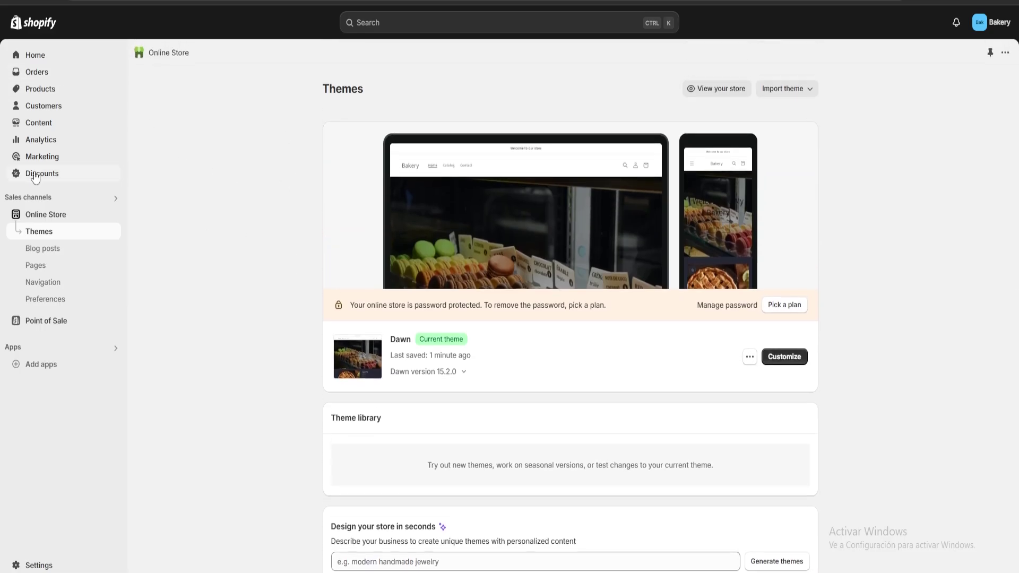
- Look over the report cards on the store's Analytics dashboard
left_click(48, 142)
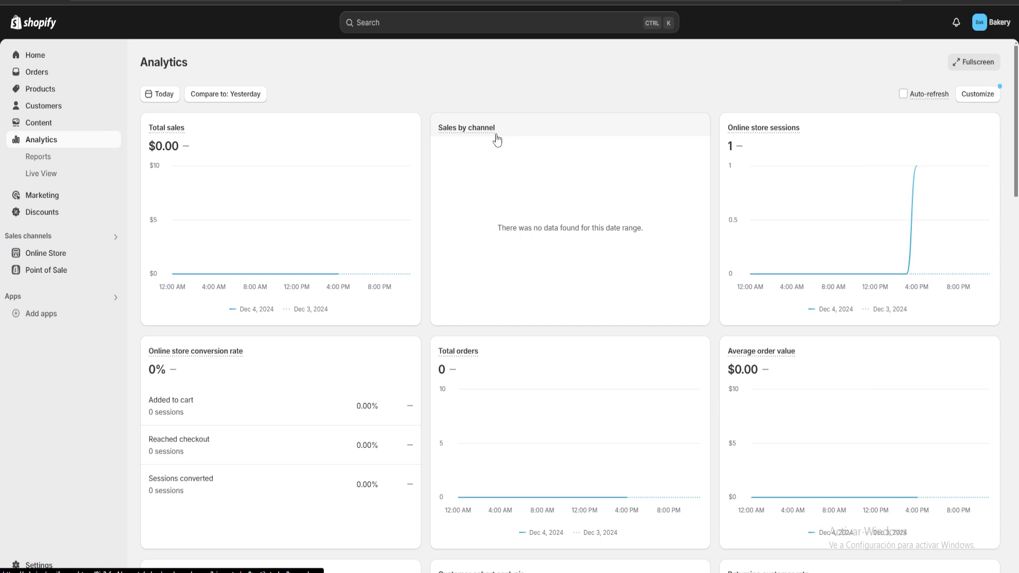
scroll(497, 139, "down", 6)
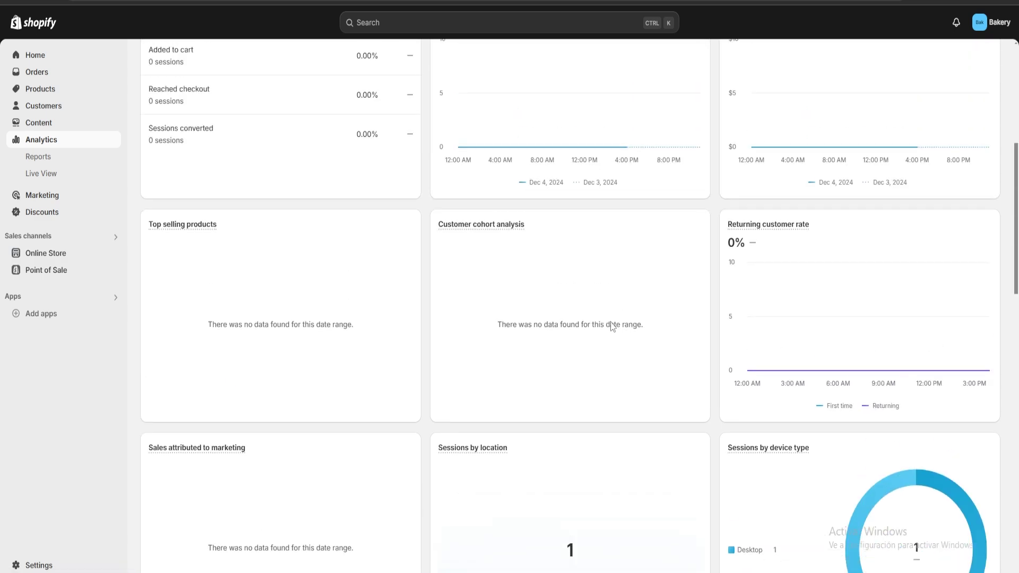
scroll(609, 325, "up", 6)
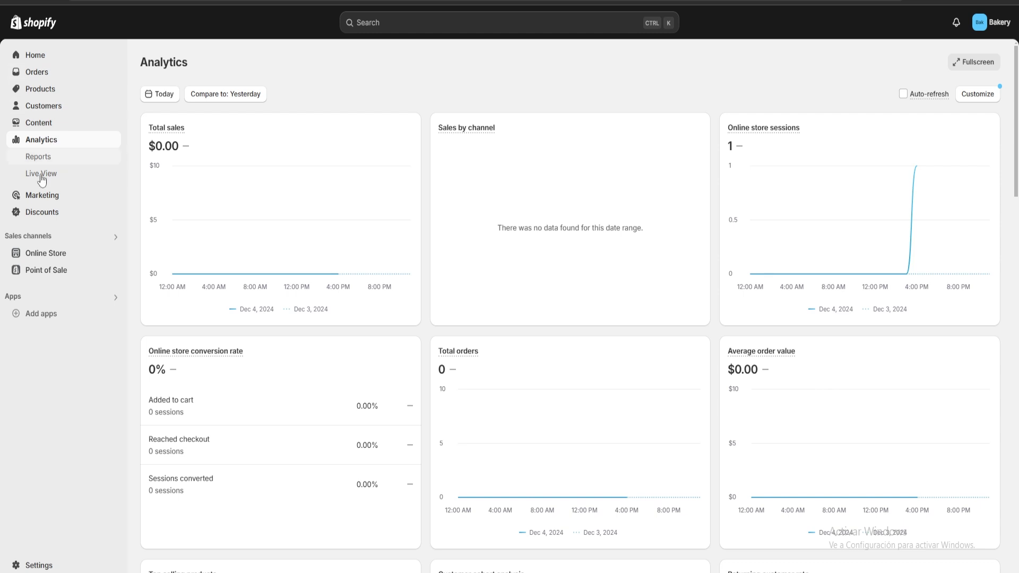
- Start a new discount of the Amount off products type
left_click(40, 213)
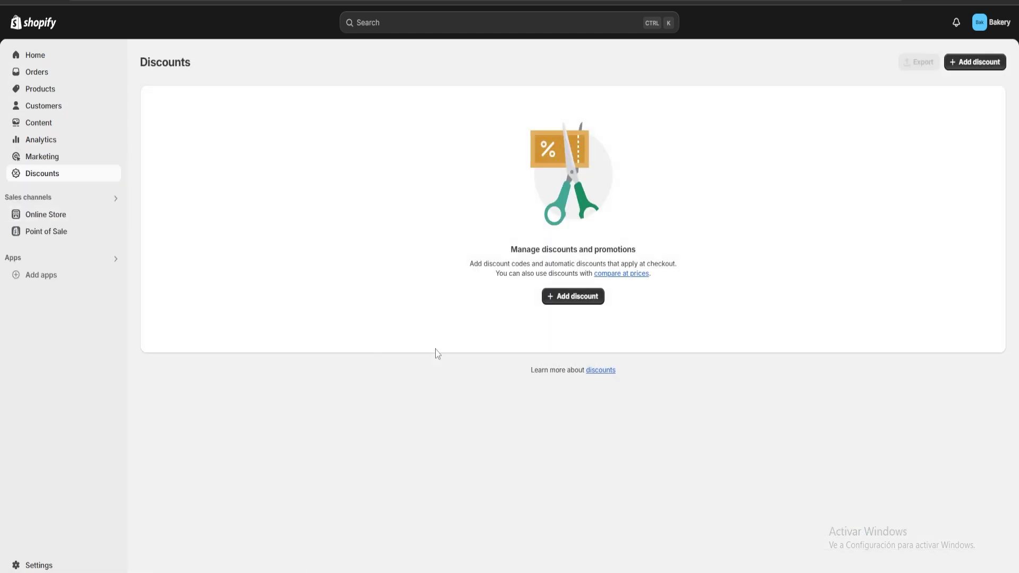
left_click(560, 302)
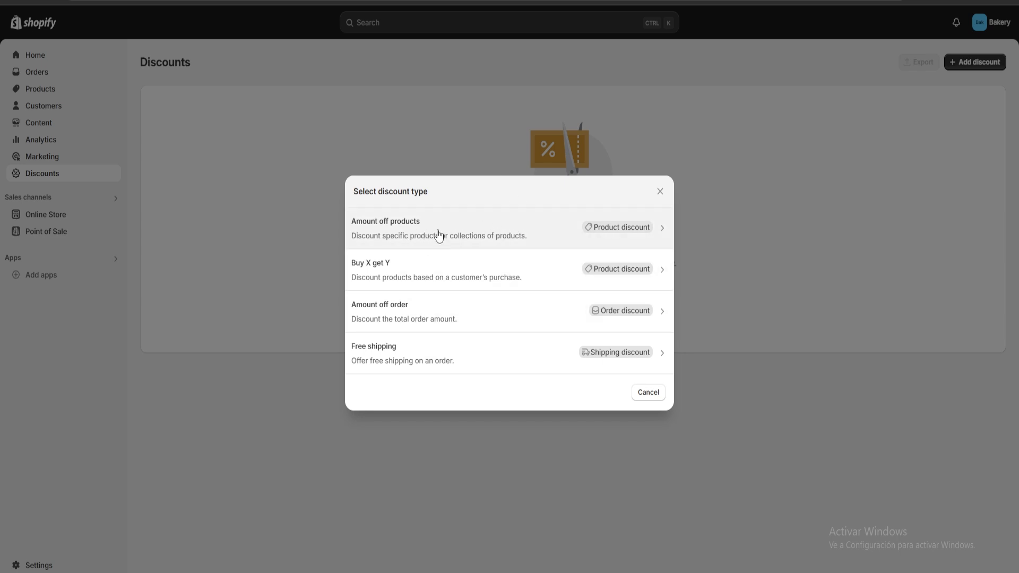
left_click(588, 227)
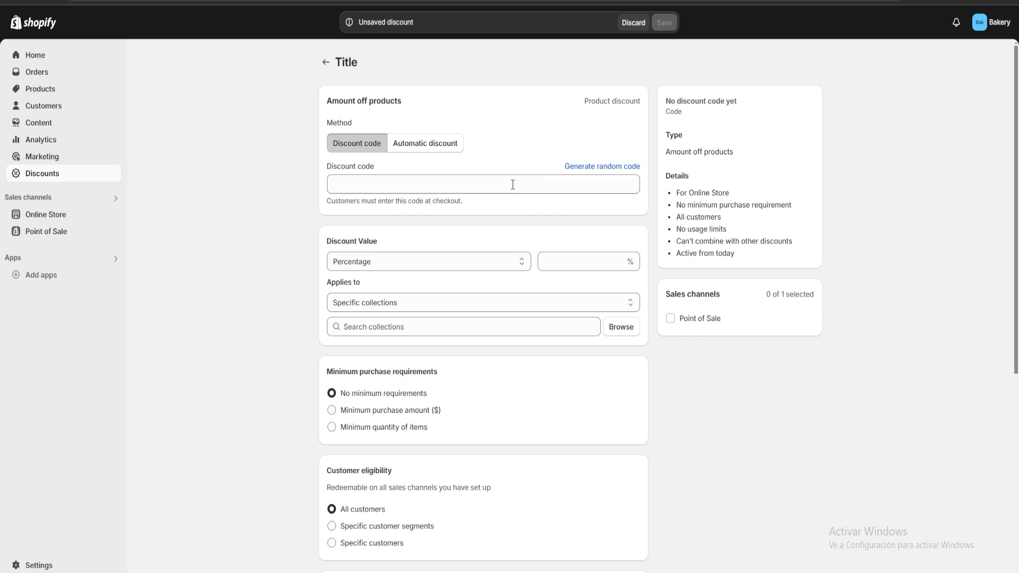
- Generate a random discount code for the amount off products discount
left_click(593, 167)
left_click_drag(411, 186, 295, 174)
left_click(419, 179)
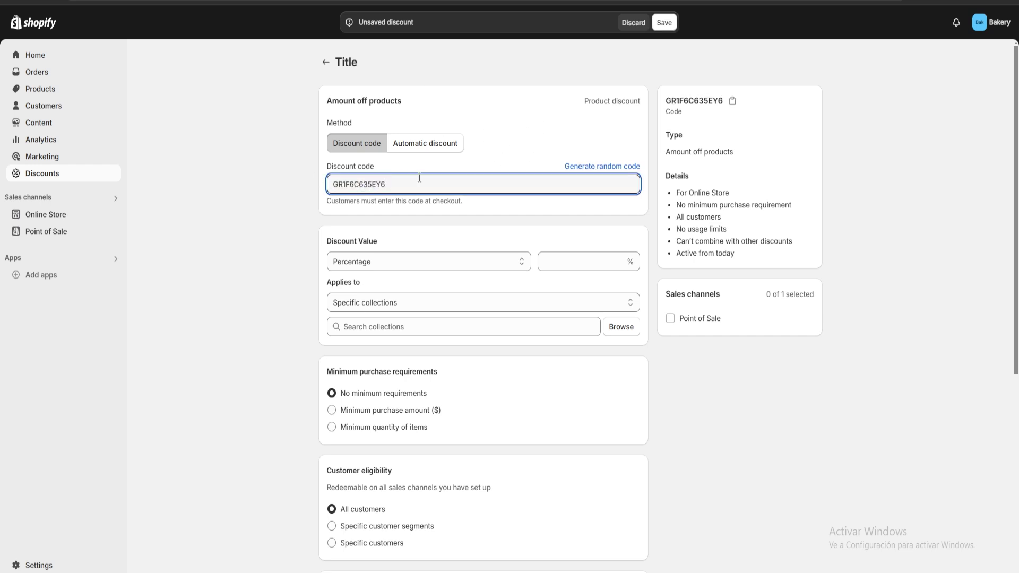
- Replace the generated discount code with Bakery45785
left_click_drag(432, 182, 215, 163)
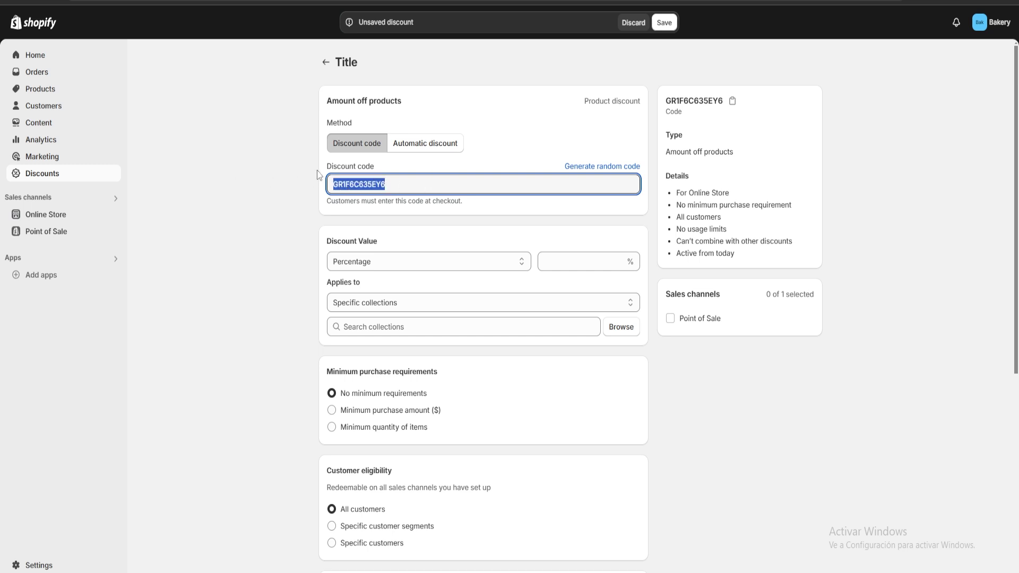
type("B")
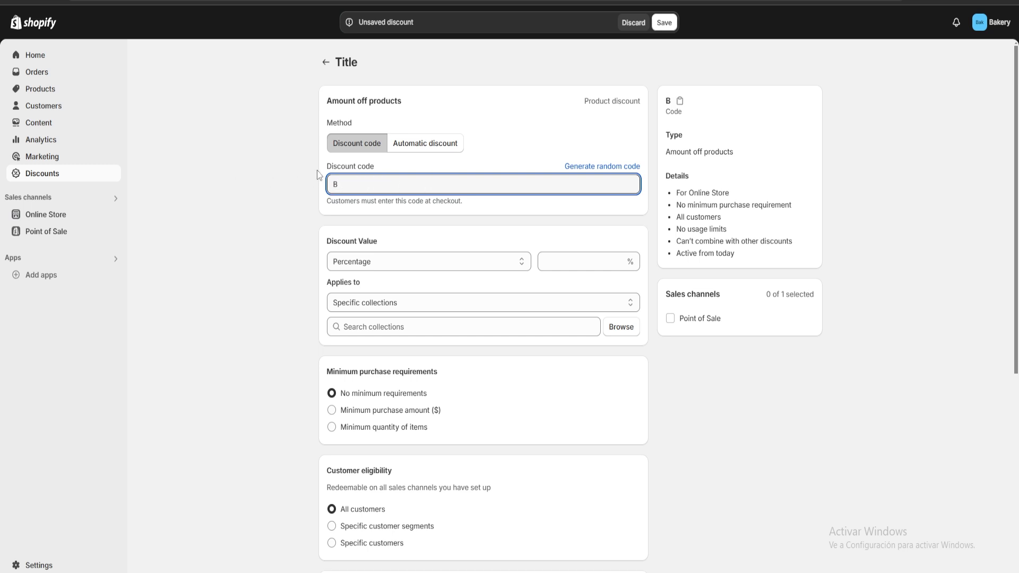
type("akery45785")
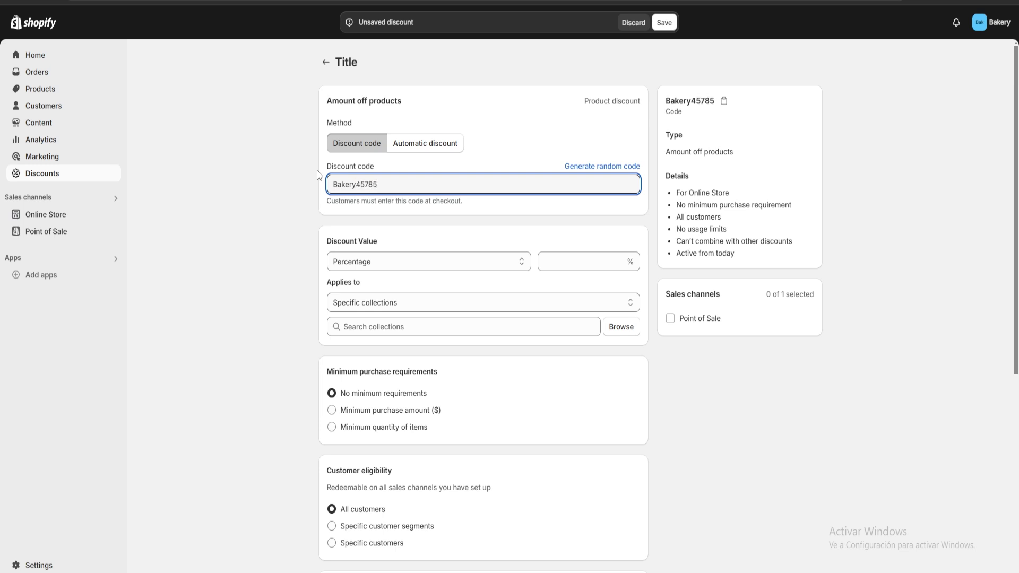
left_click_drag(439, 186, 319, 187)
left_click(429, 183)
scroll(441, 182, "down", 2)
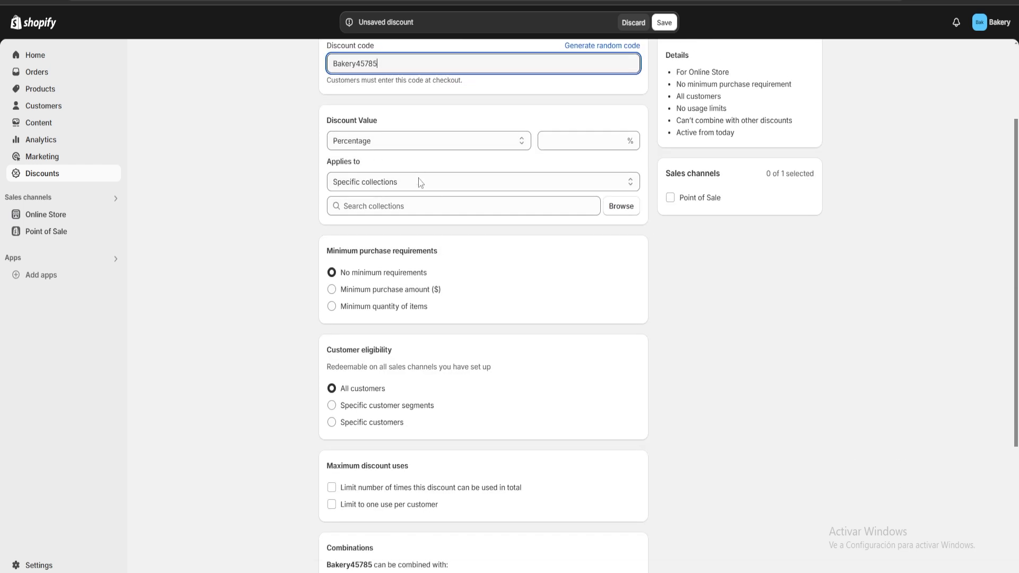
scroll(419, 182, "up", 3)
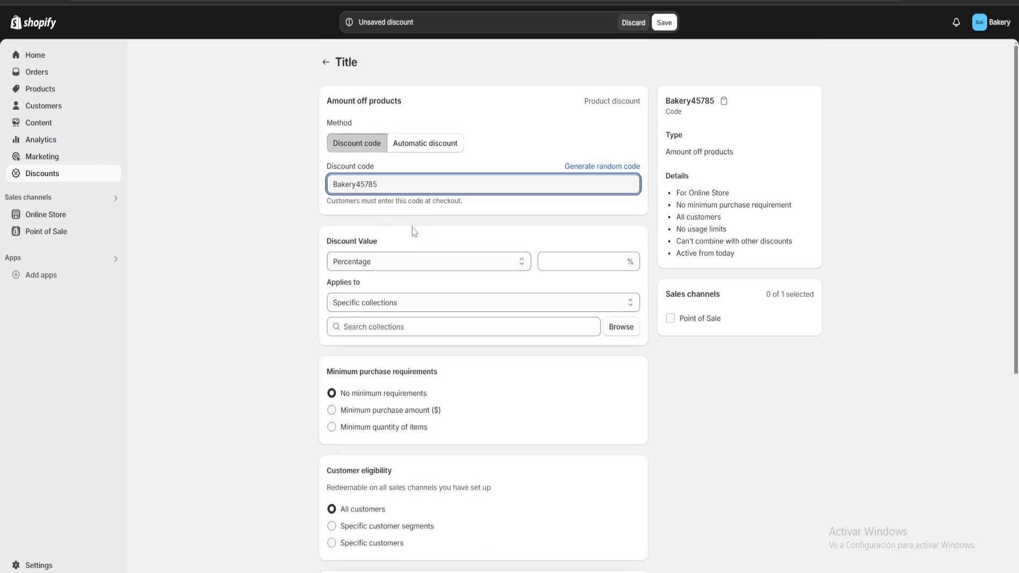
- Keep the discount value as a percentage and set it to 10%
left_click(432, 264)
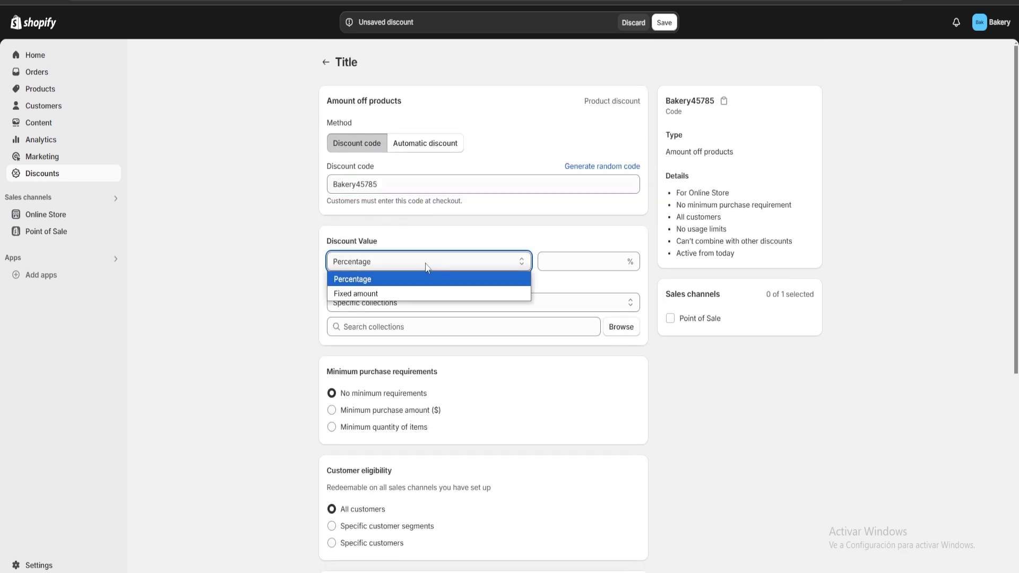
left_click(393, 264)
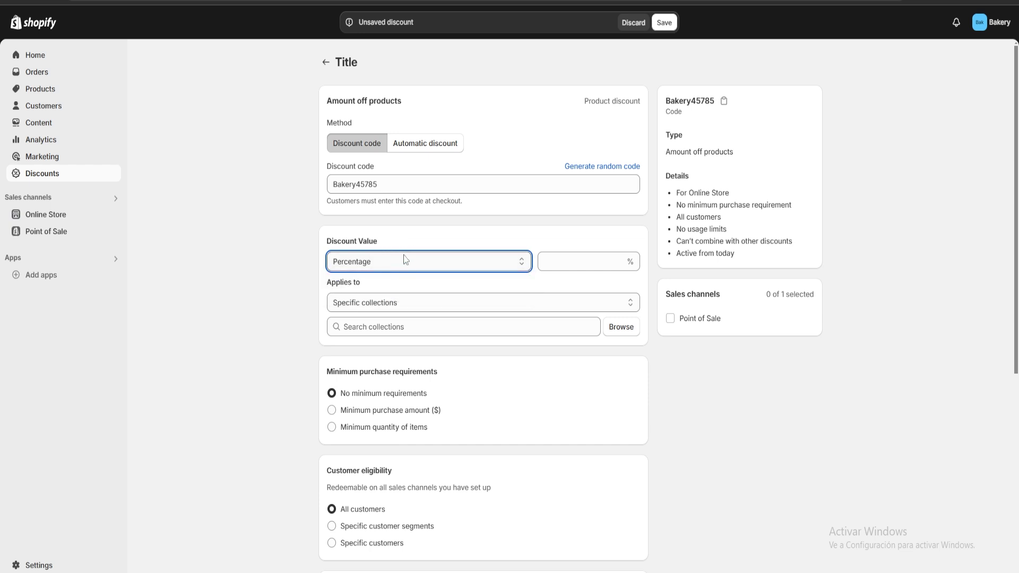
left_click(552, 258)
type("10")
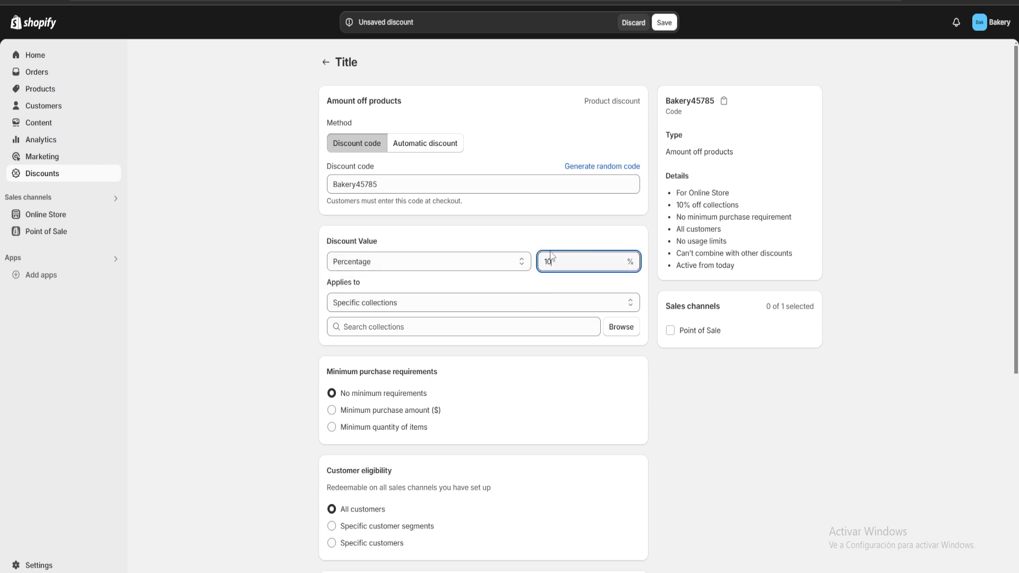
left_click(555, 230)
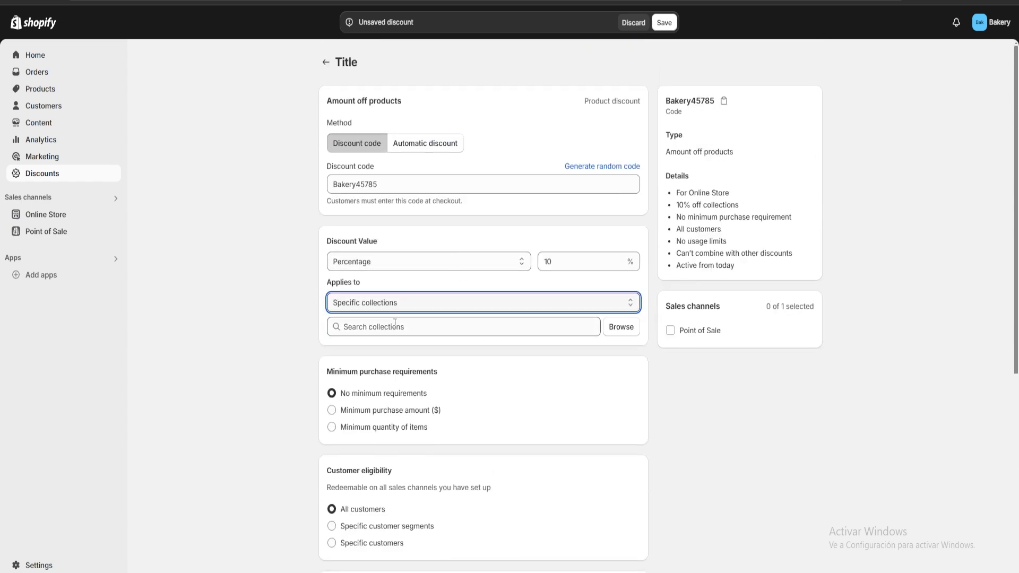
- Apply the discount to specific collections and add the Home page collection
left_click(411, 328)
left_click(532, 302)
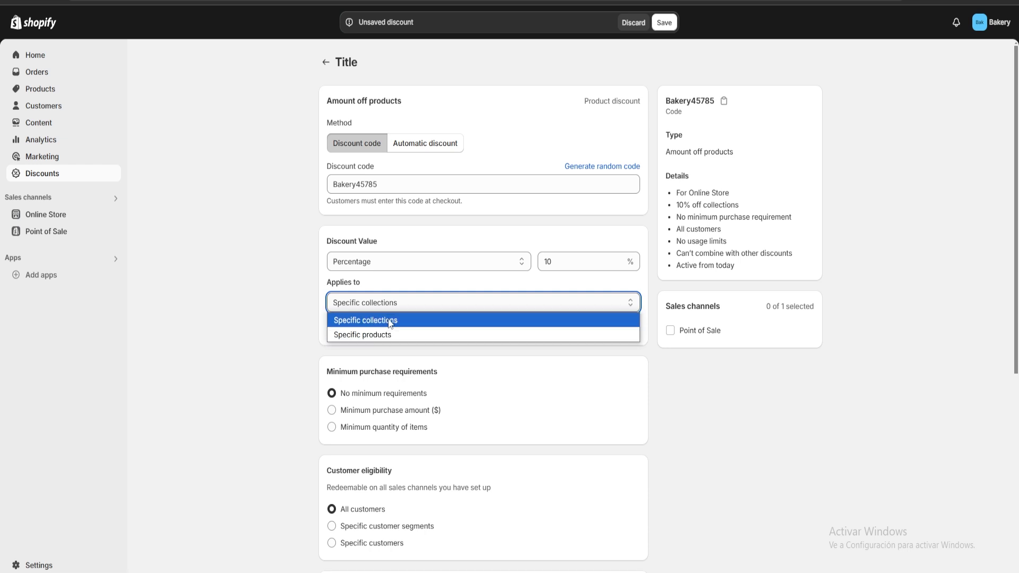
left_click(390, 322)
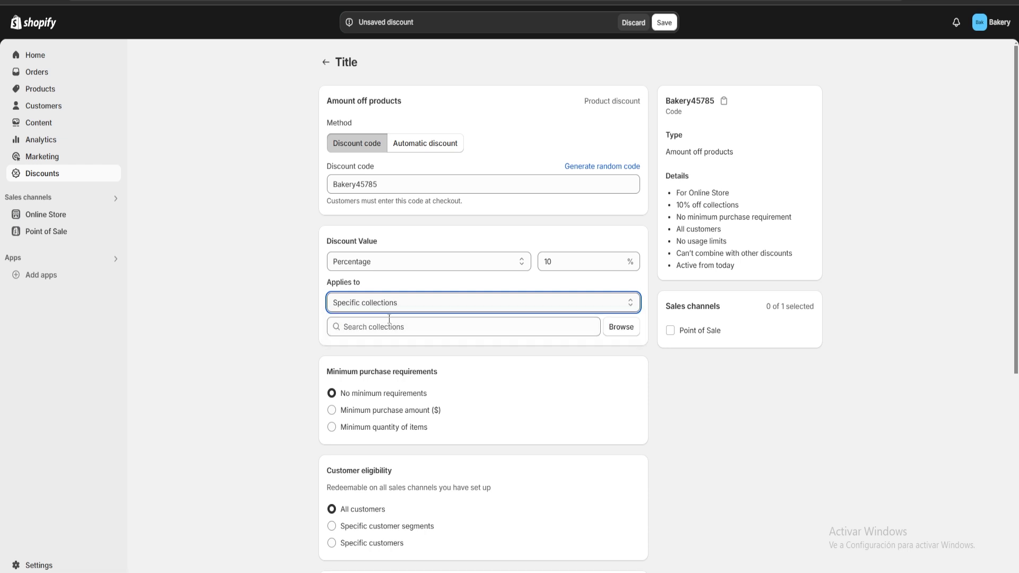
left_click(620, 330)
left_click(382, 182)
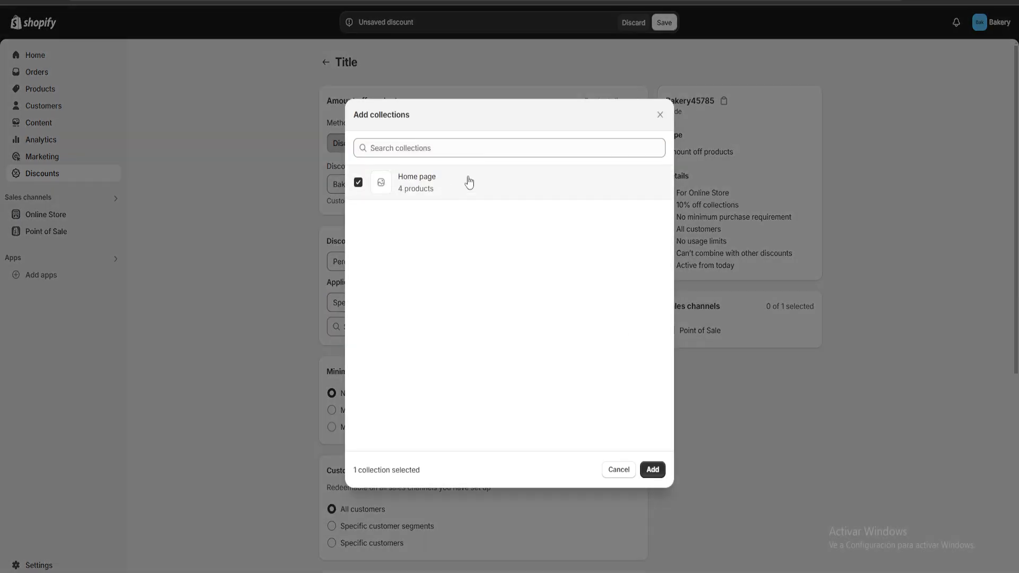
left_click(653, 471)
- Limit the total number of times the discount can be used to 10
scroll(679, 403, "down", 5)
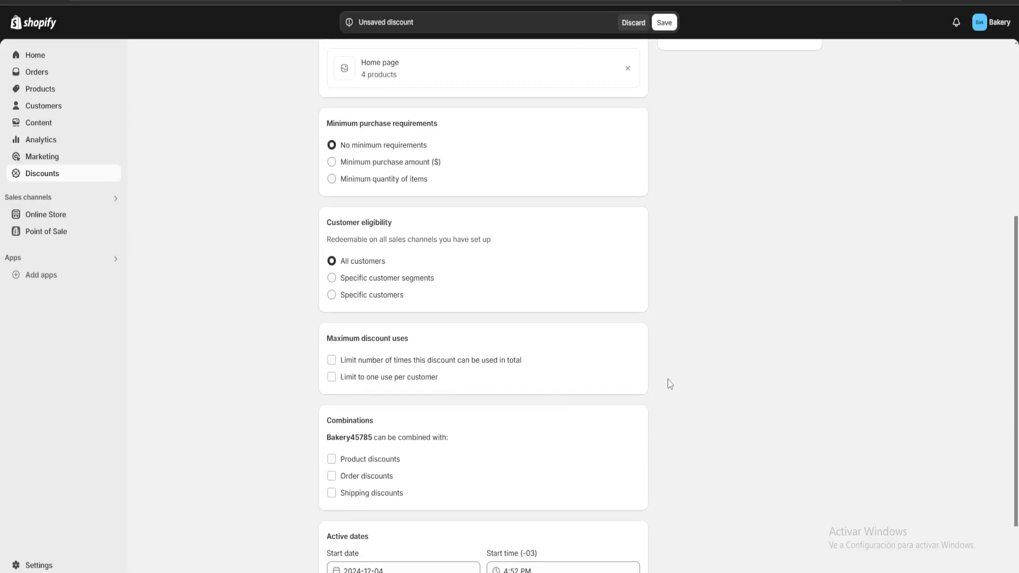
scroll(670, 384, "up", 5)
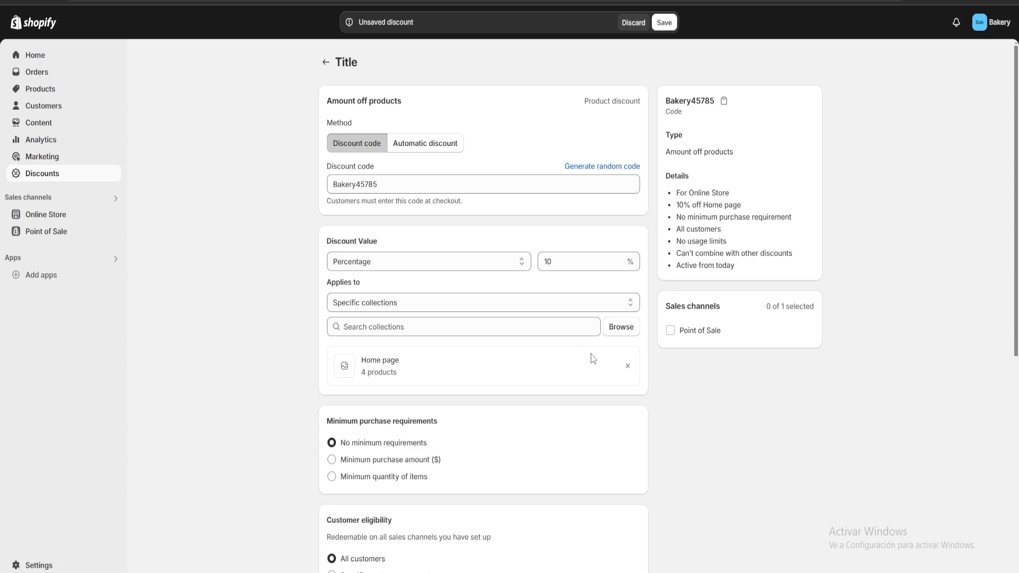
scroll(631, 342, "down", 5)
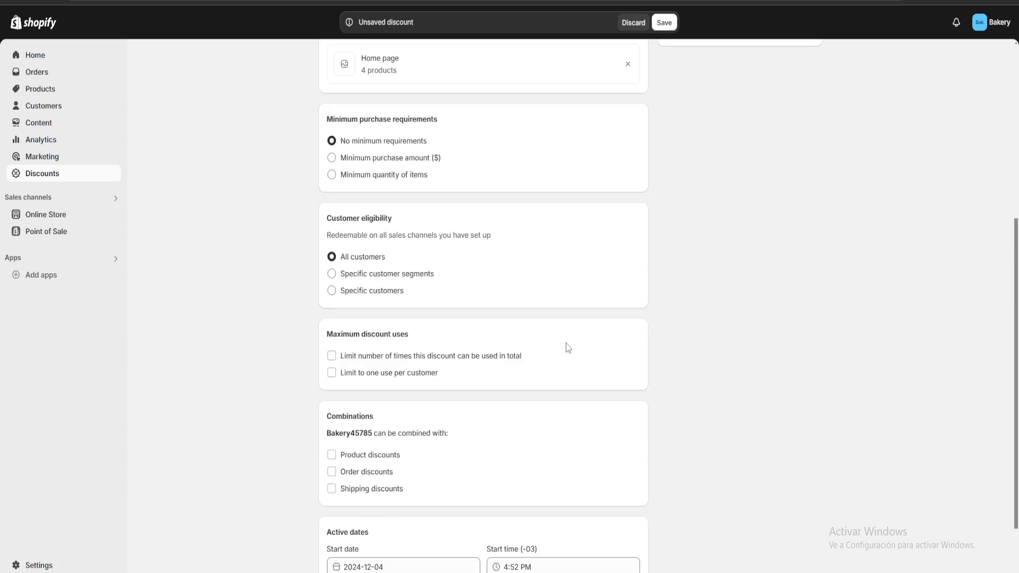
scroll(579, 344, "down", 1)
scroll(597, 260, "up", 2)
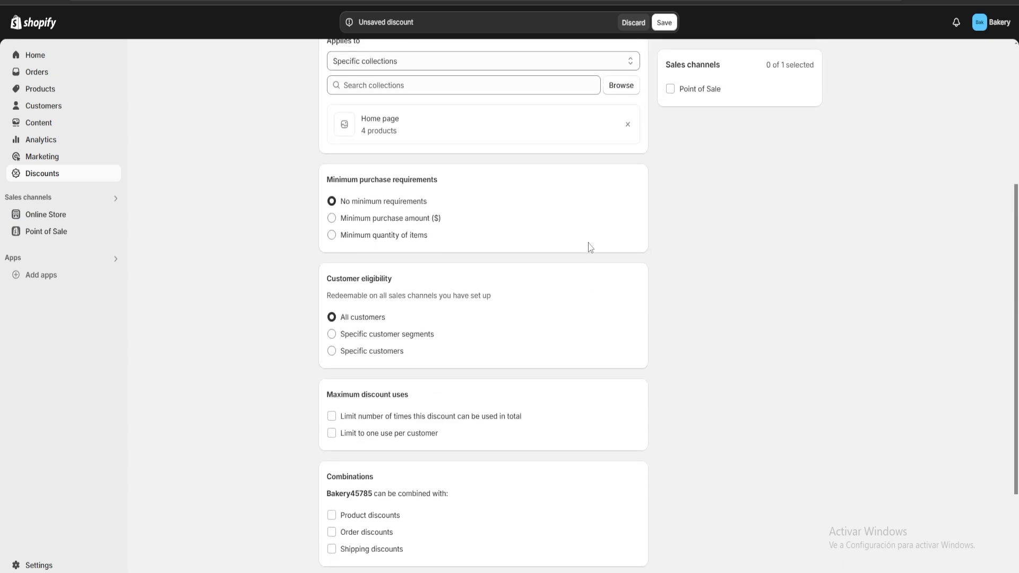
scroll(418, 245, "down", 2)
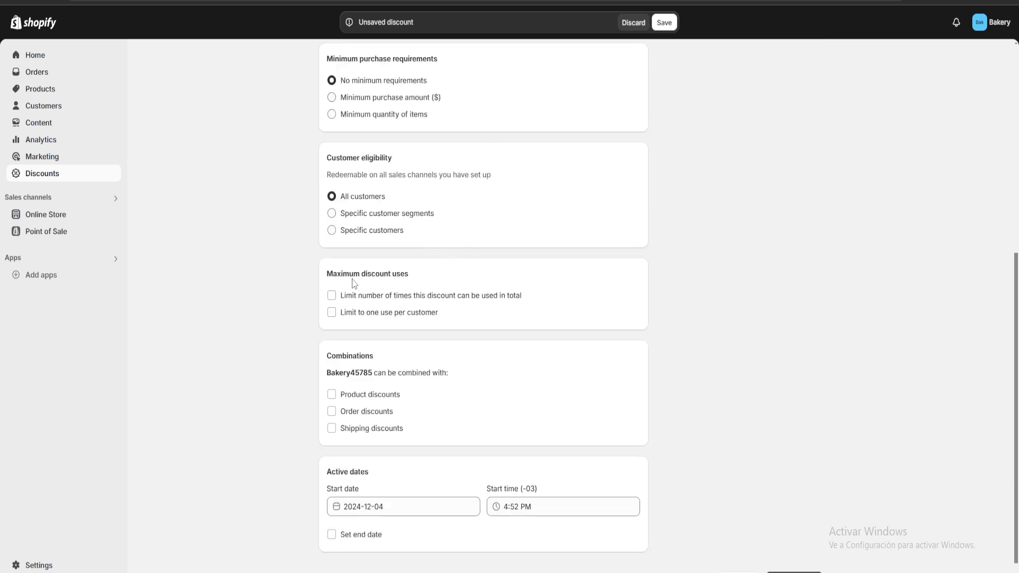
left_click(331, 295)
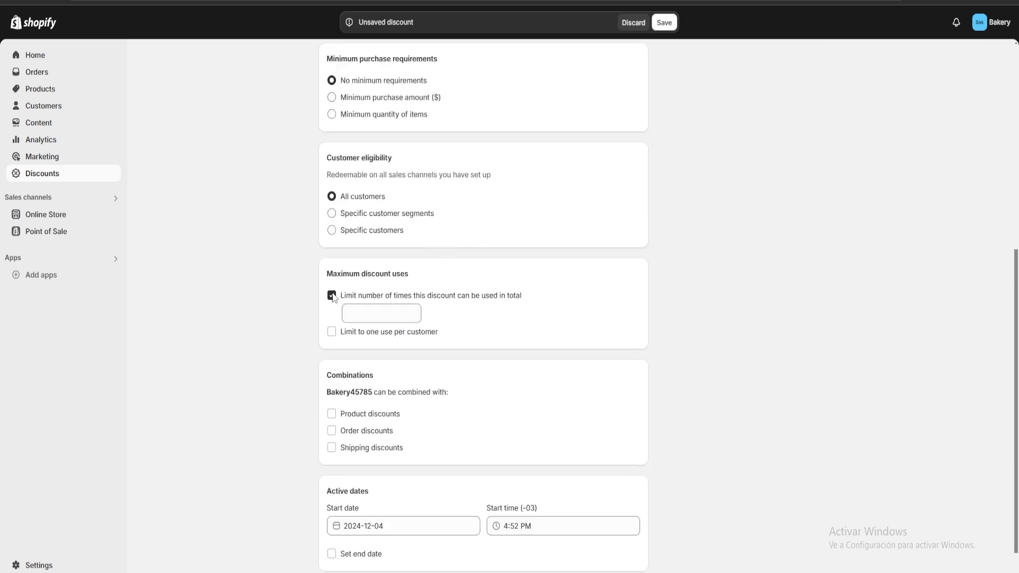
left_click(388, 314)
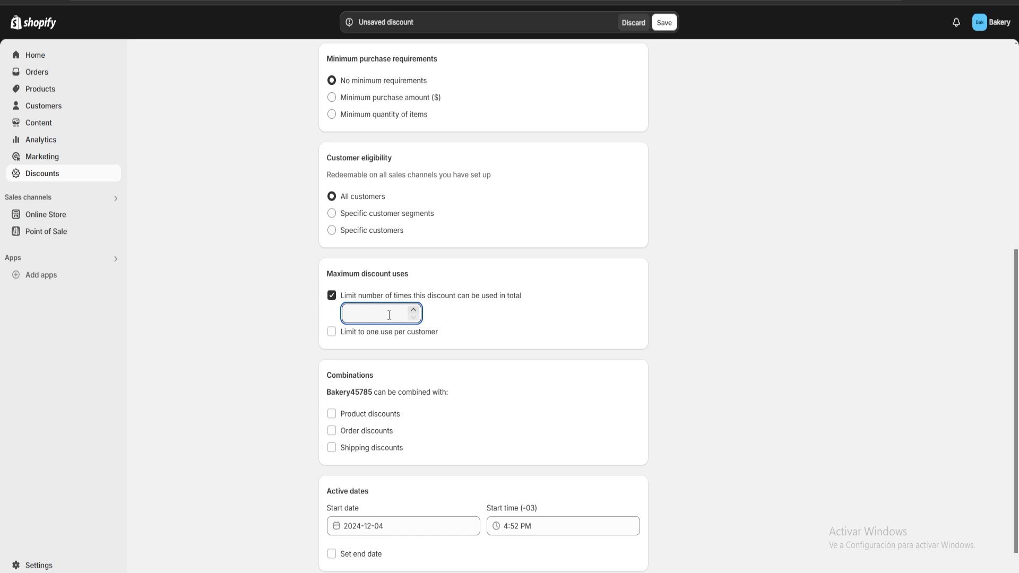
left_click(490, 322)
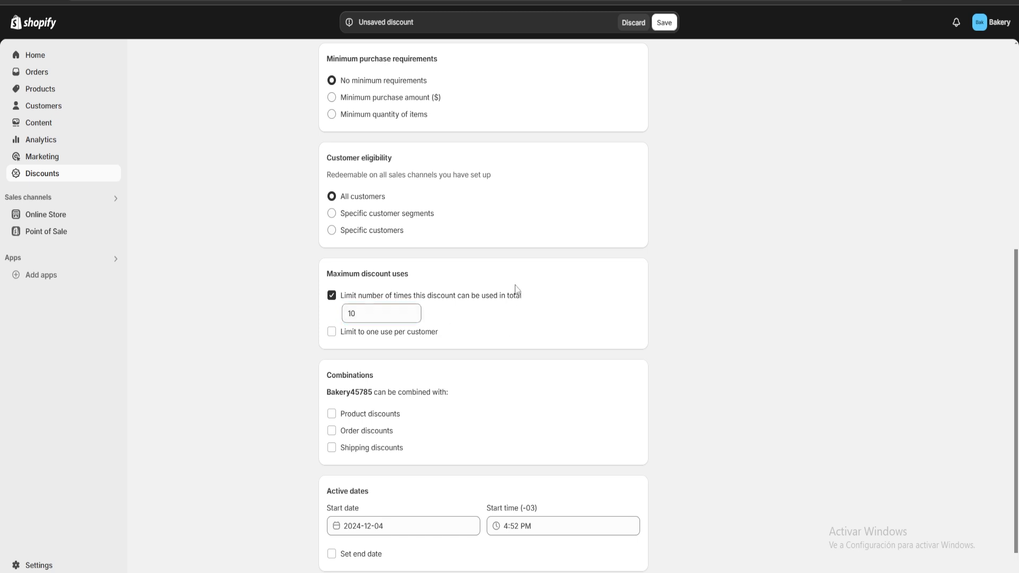
- Enable an end date for the discount and set it to 2024-12-11
scroll(550, 332, "down", 1)
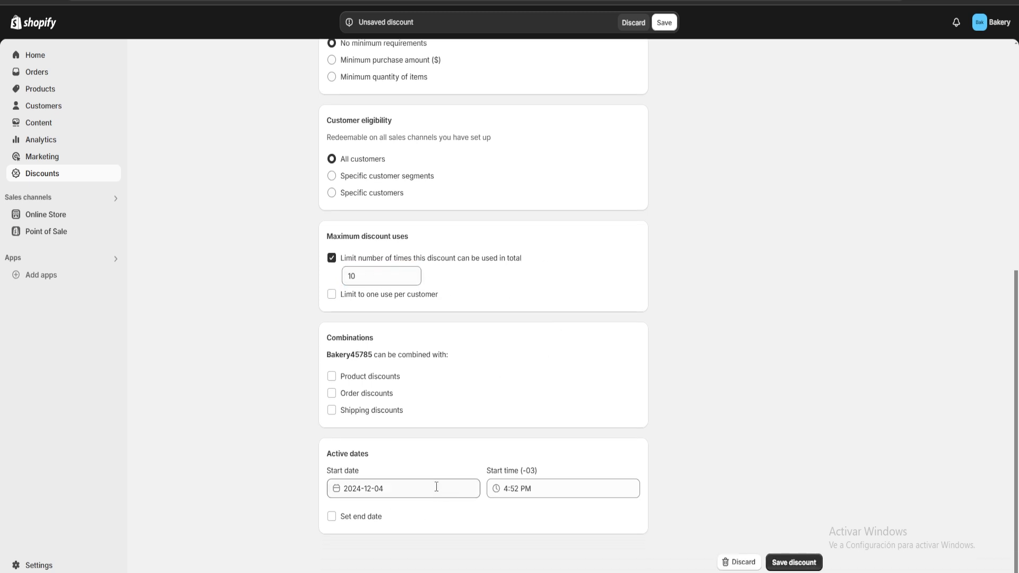
left_click(331, 516)
scroll(415, 434, "down", 1)
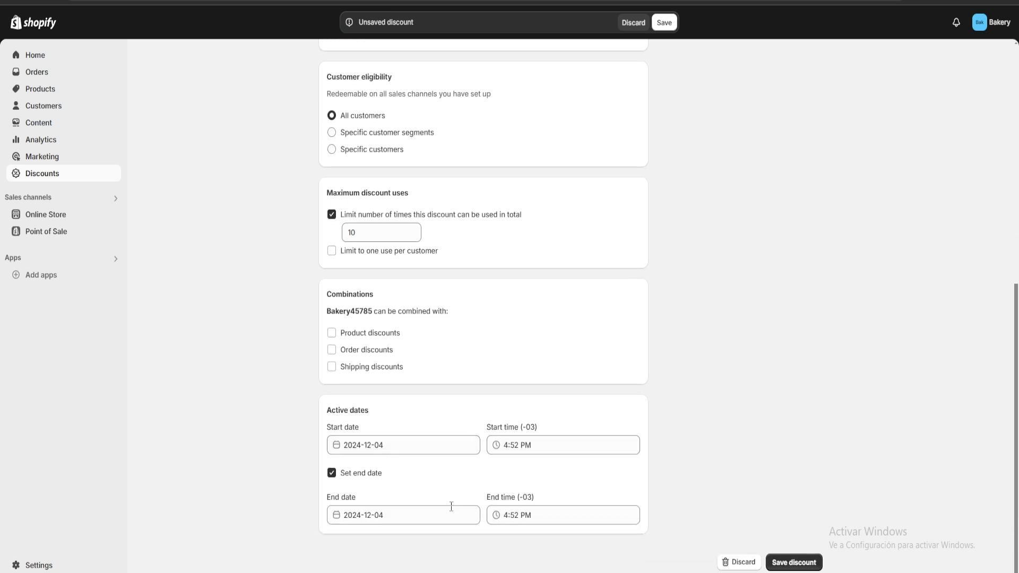
left_click(391, 518)
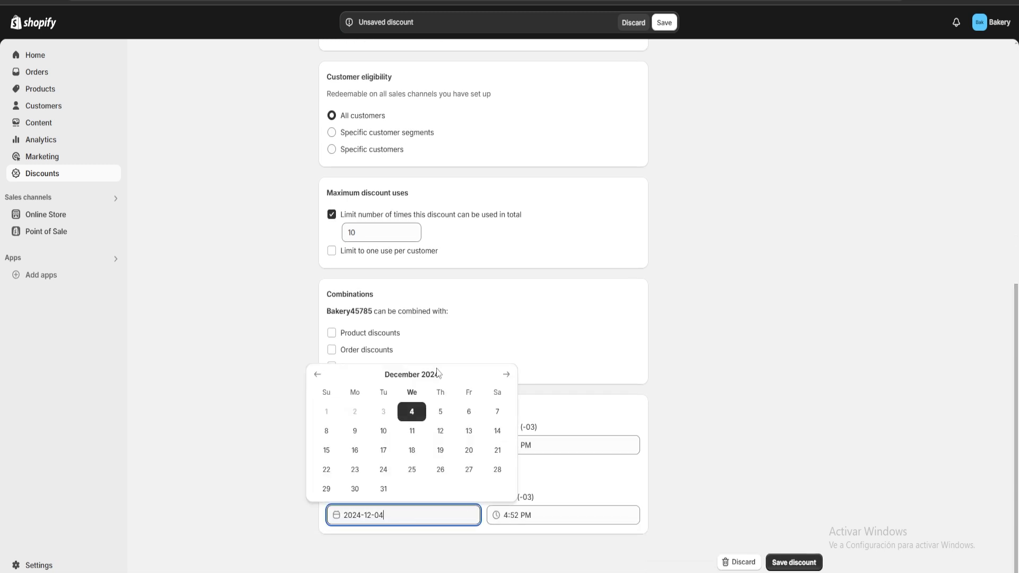
left_click(438, 432)
left_click(414, 433)
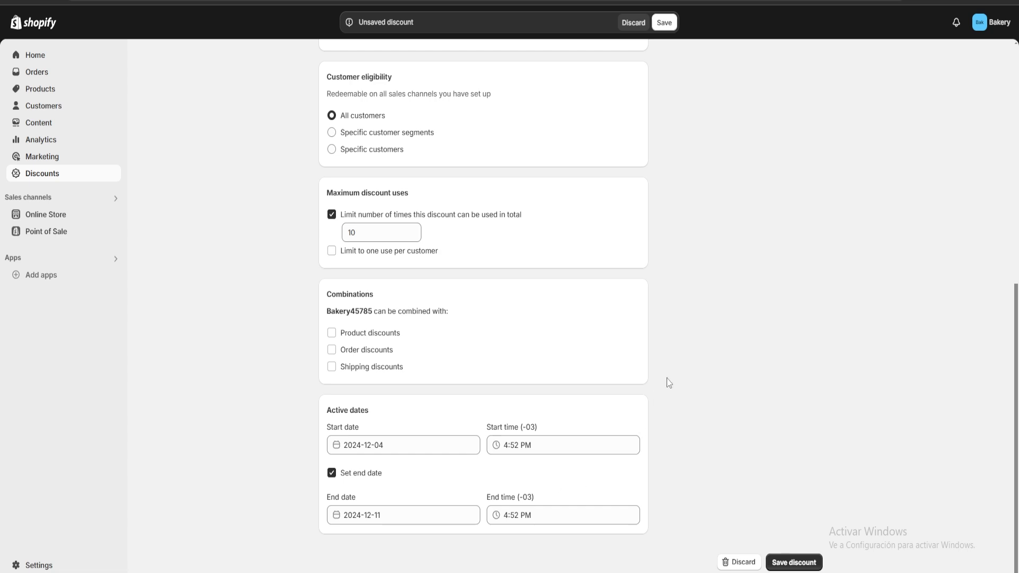
- Review the discount settings, save the discount and return to the list of discounts
scroll(541, 370, "up", 7)
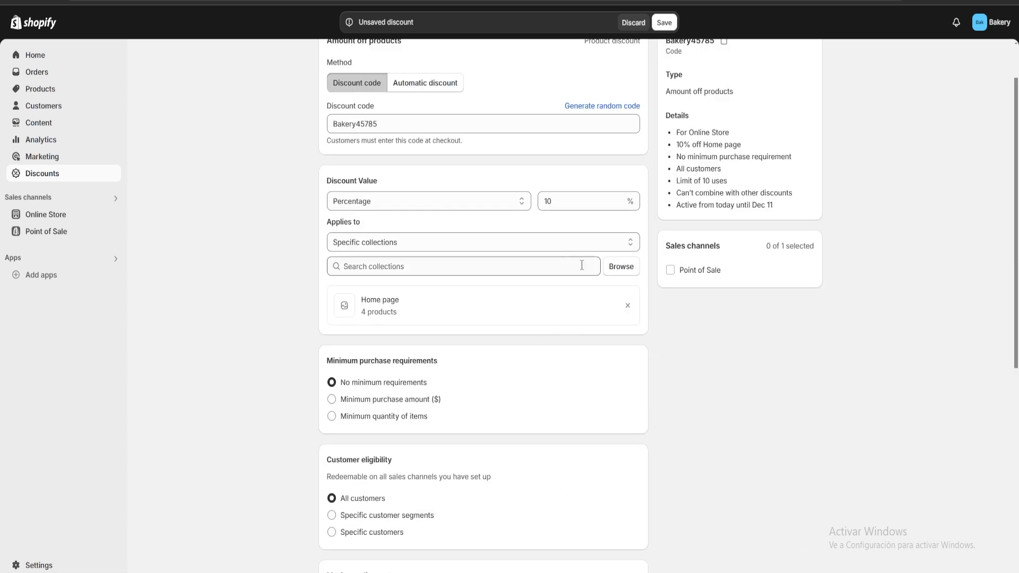
scroll(581, 265, "down", 7)
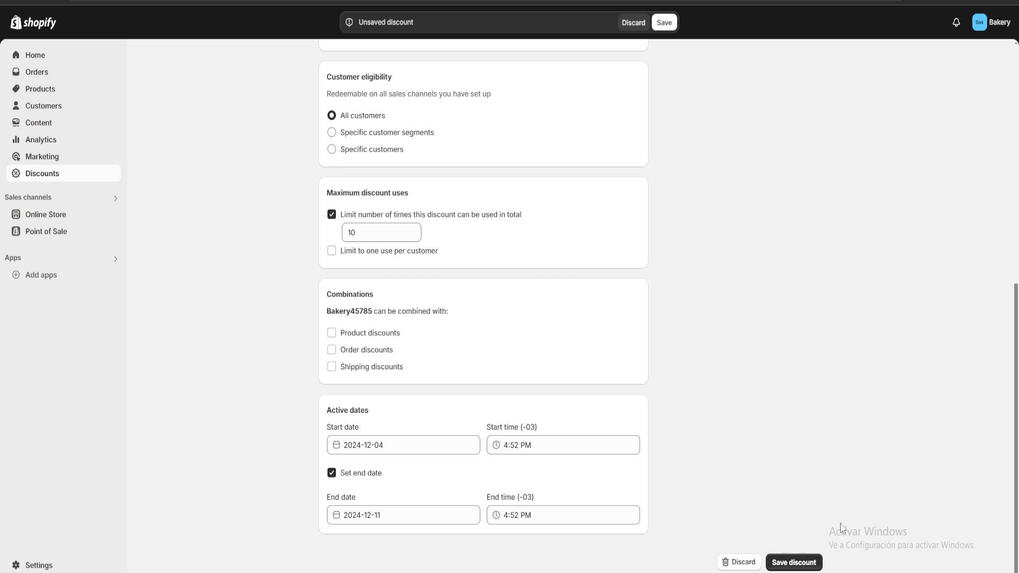
left_click(811, 560)
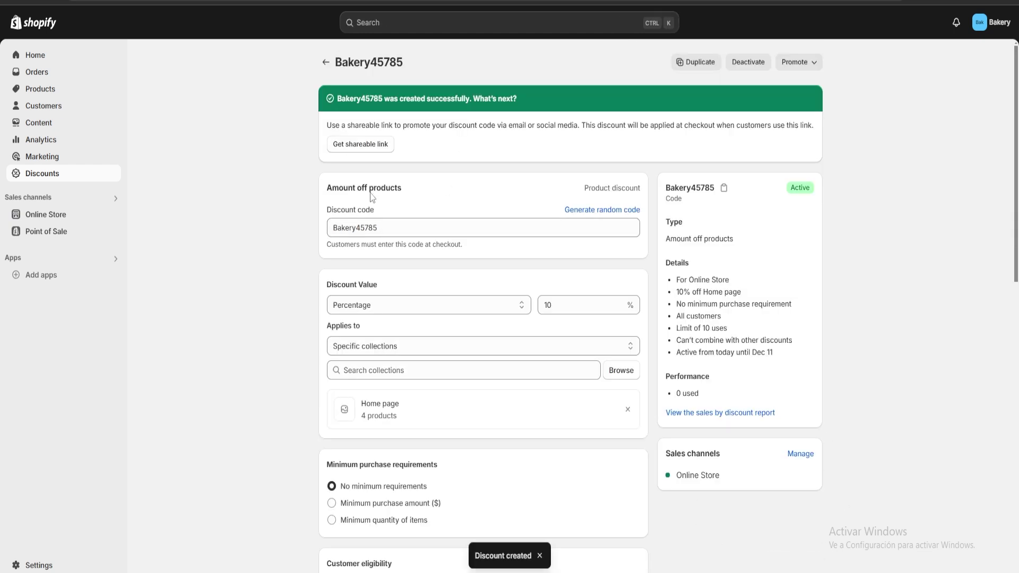
left_click(408, 223)
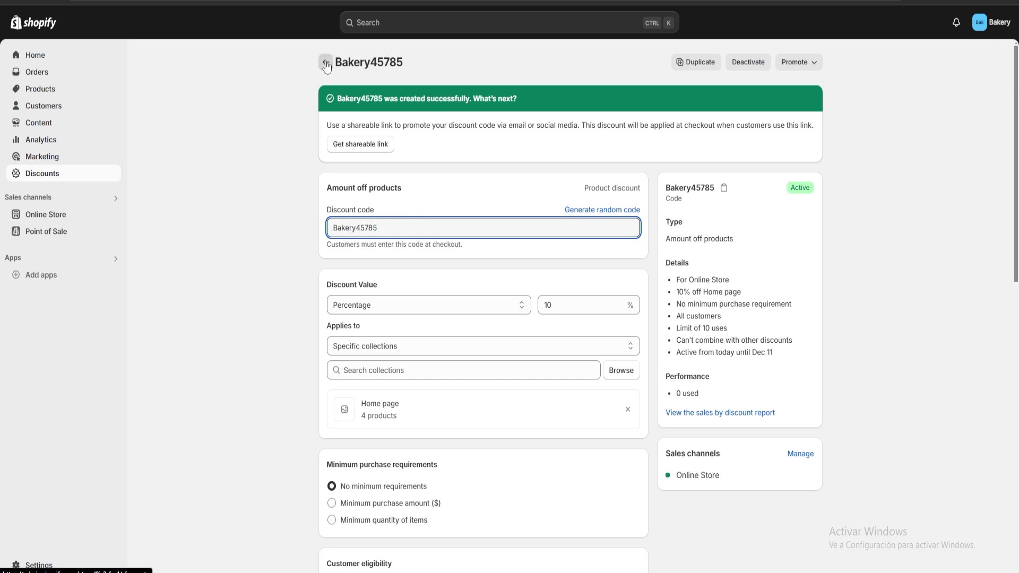
left_click(326, 63)
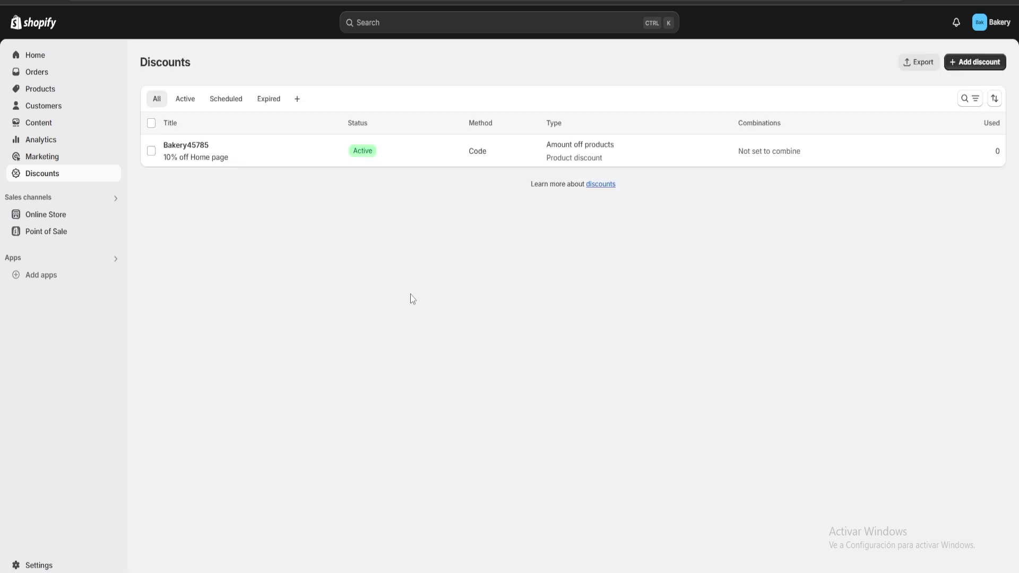